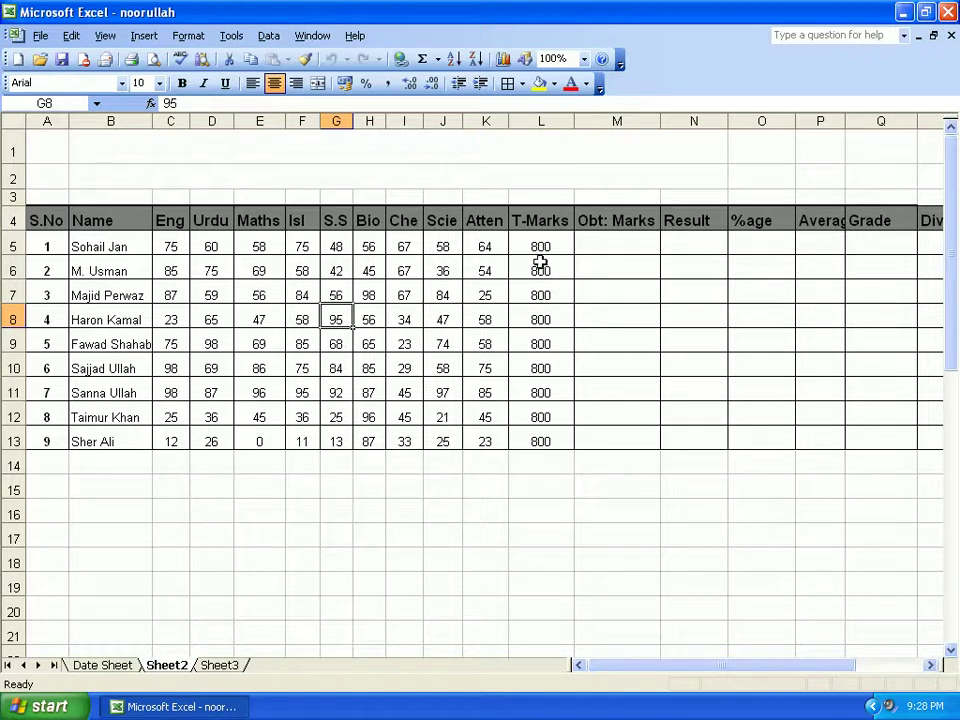
- Set the T-Marks value to 850 for all nine students in L5:L13
left_click_drag(557, 242, 552, 438)
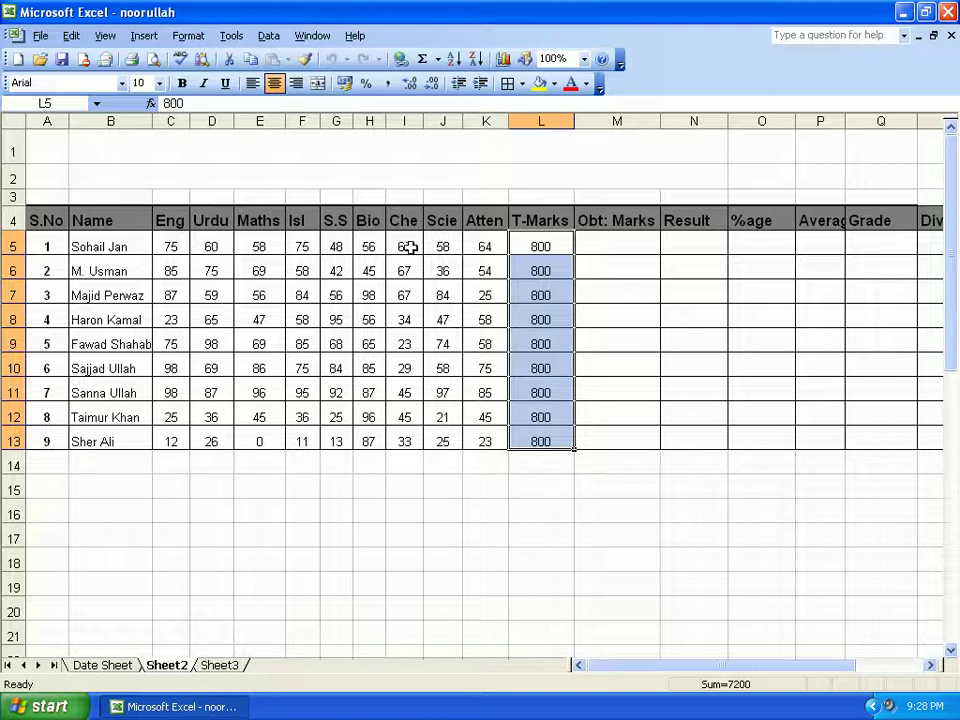
left_click_drag(538, 246, 549, 435)
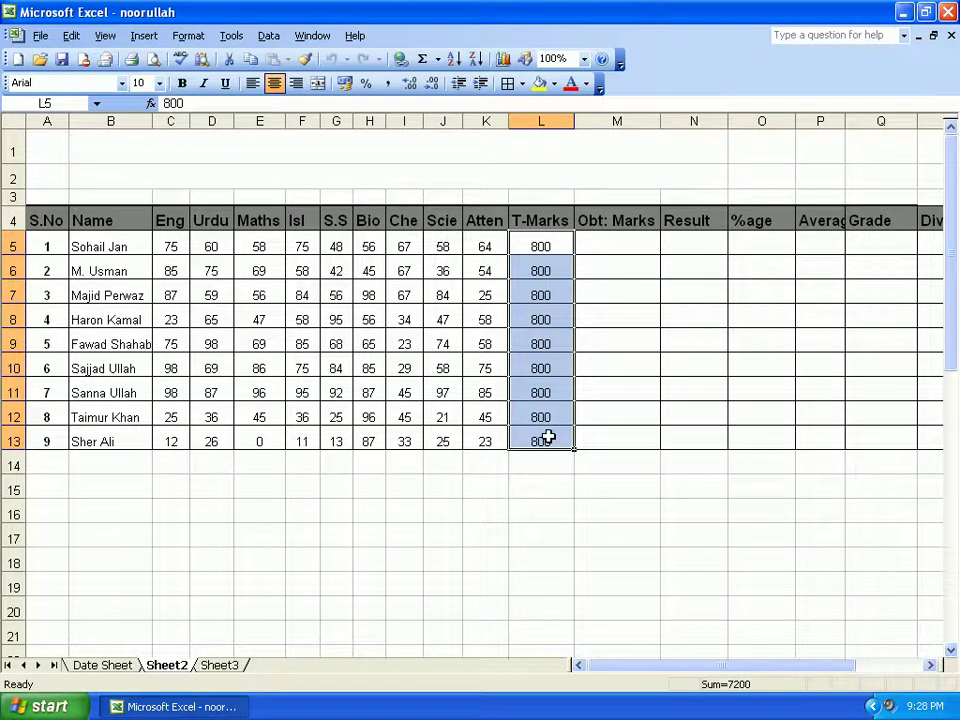
type("850")
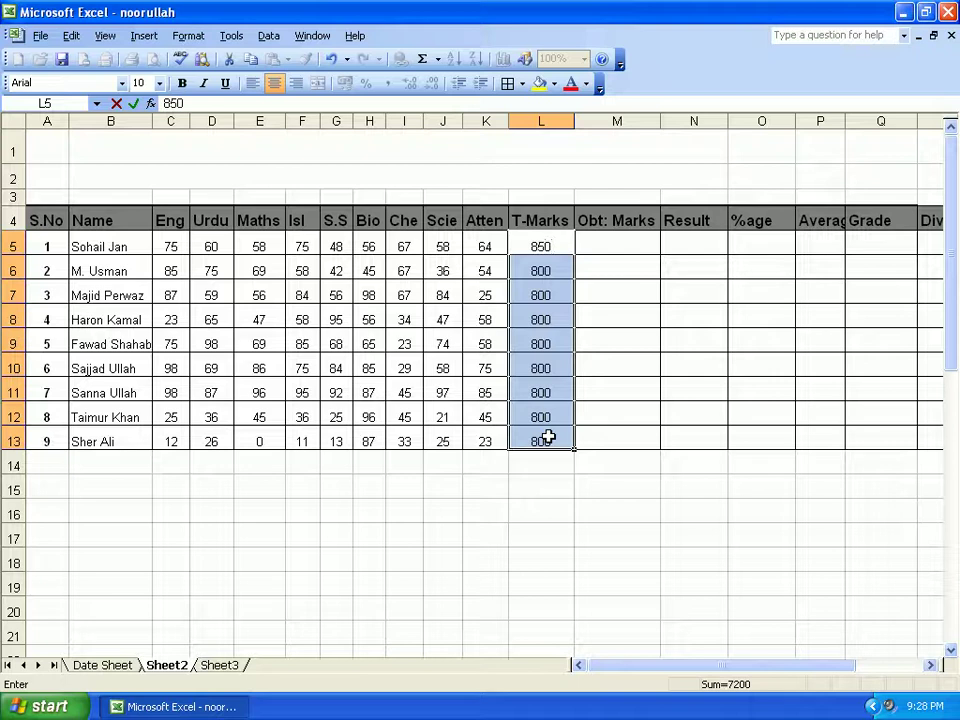
key("ctrl+Return")
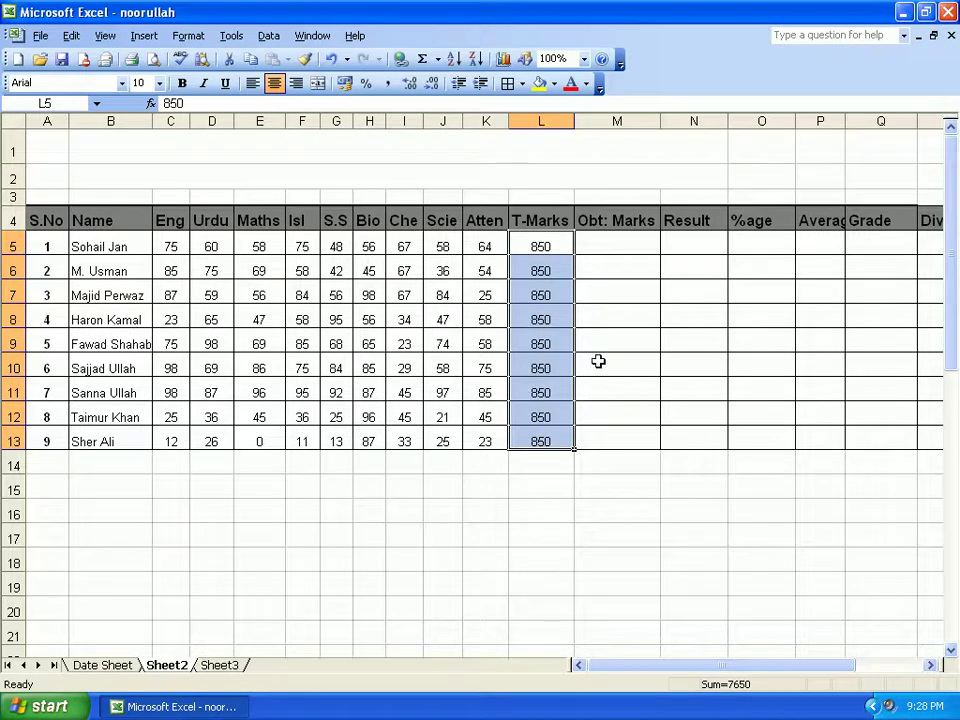
- Widen the Average, Division and Remarks columns so their headings fit
left_click(634, 242)
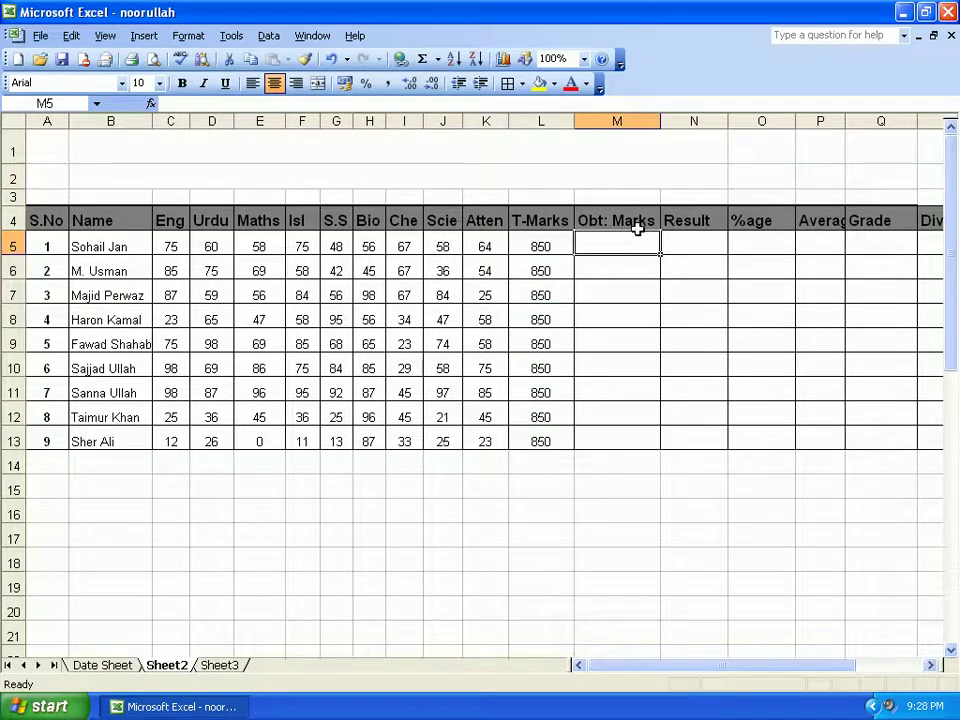
left_click(685, 236)
left_click(771, 244)
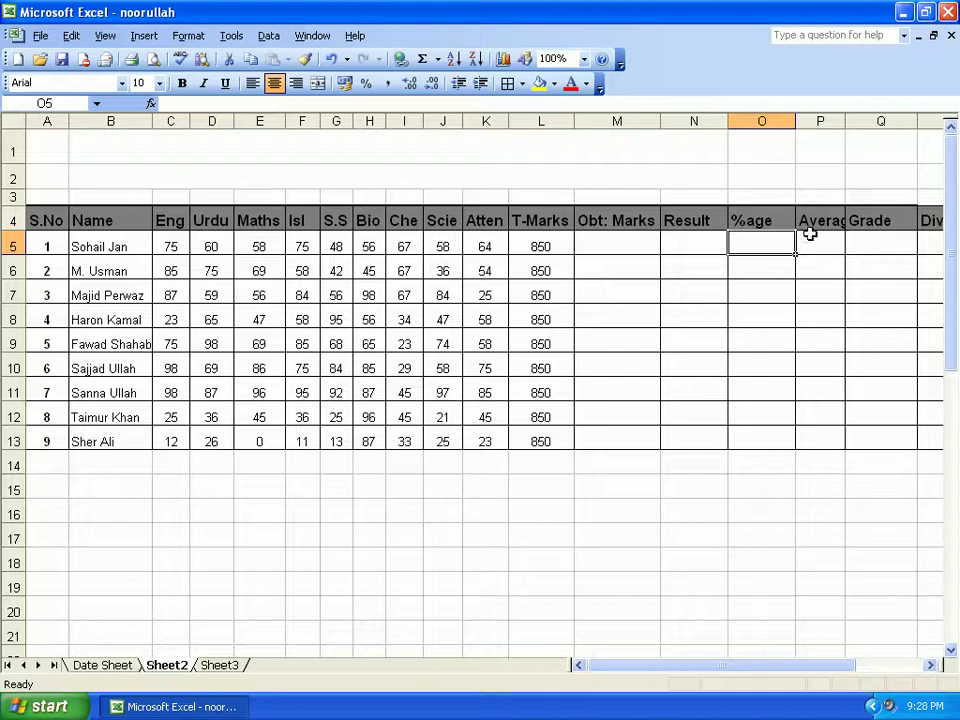
double_click(843, 123)
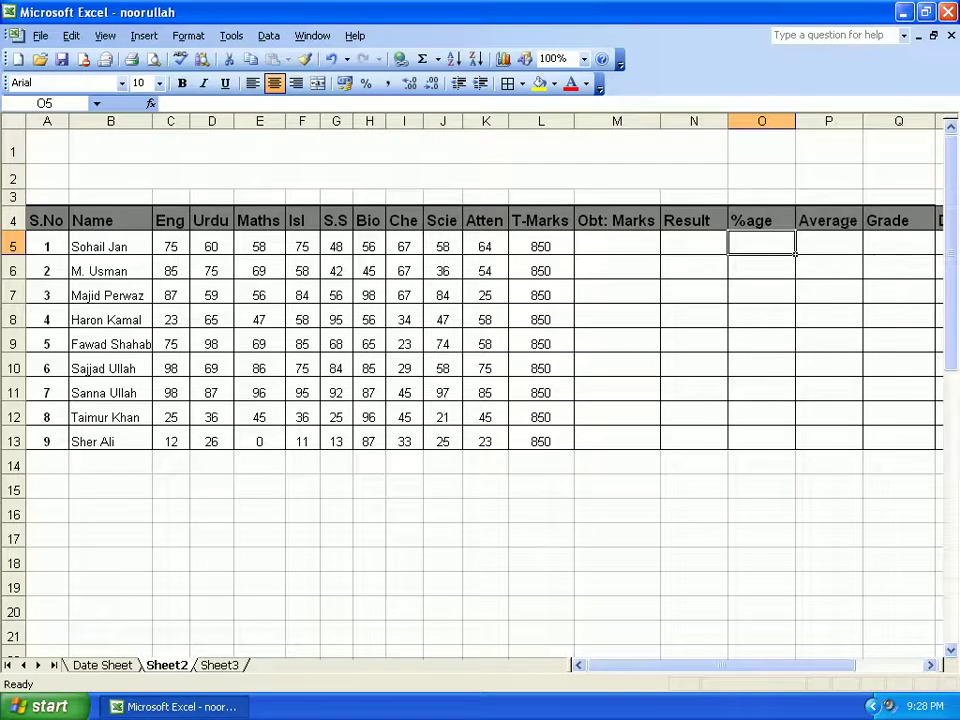
left_click(931, 665)
left_click(931, 665)
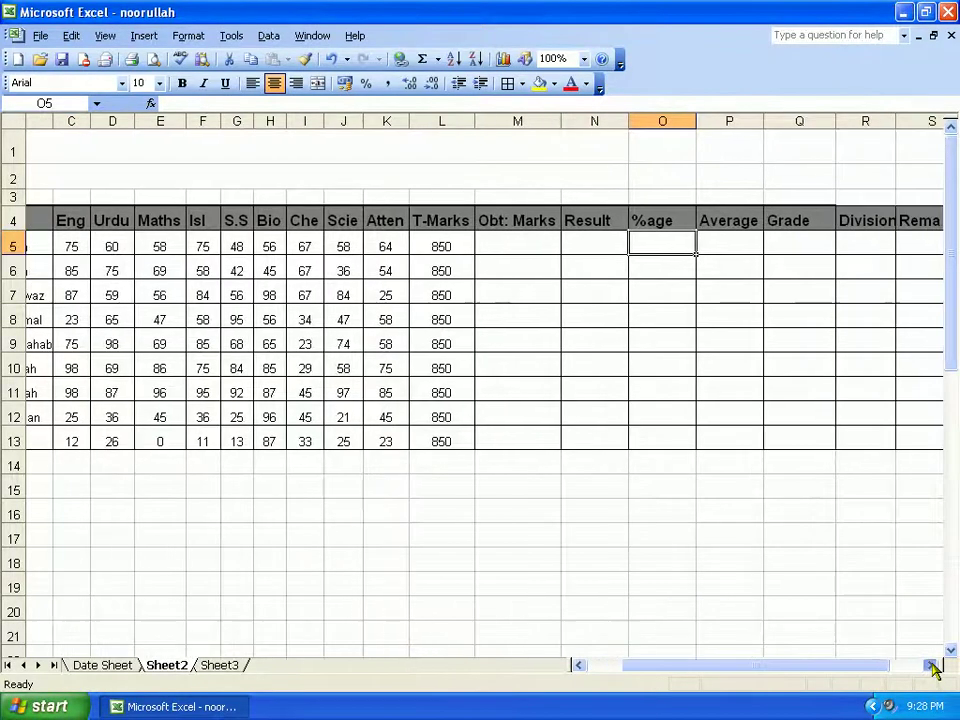
left_click(931, 665)
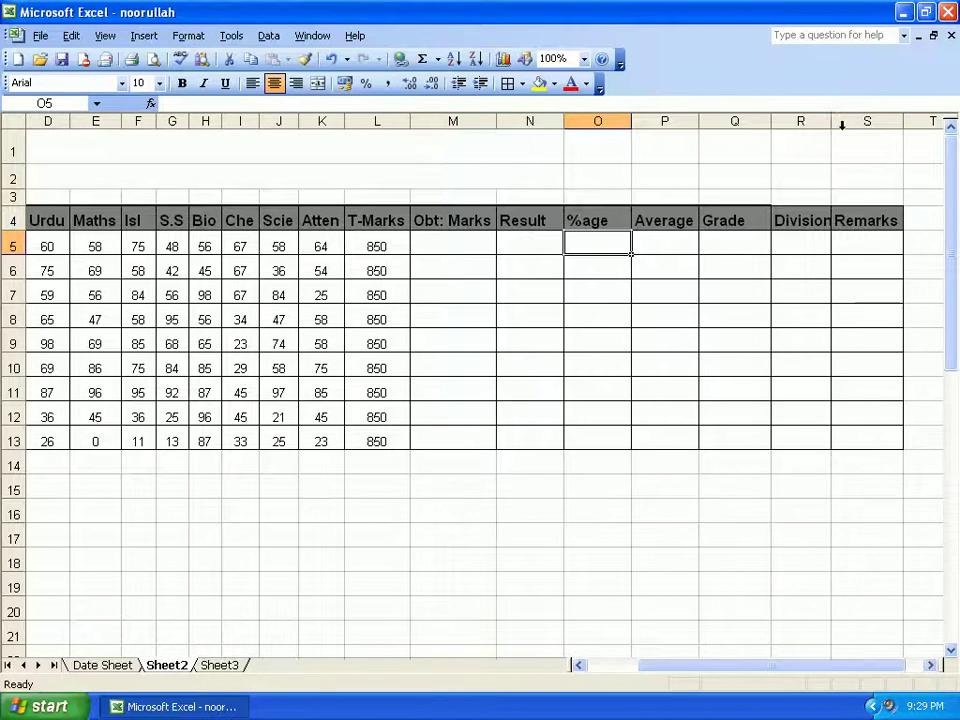
left_click_drag(833, 121, 840, 121)
left_click_drag(911, 122, 928, 127)
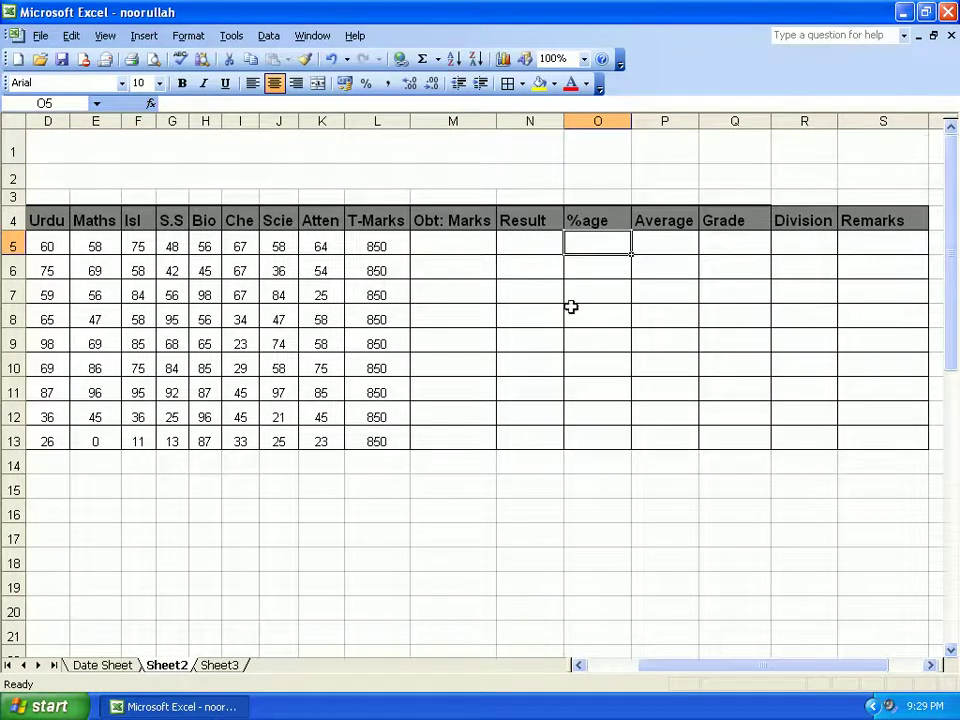
- Calculate the first student's obtained marks in M5 with =SUM(C5,D5,E5,F5,G5,H5,I5,J5,K5)
left_click_drag(816, 667, 750, 681)
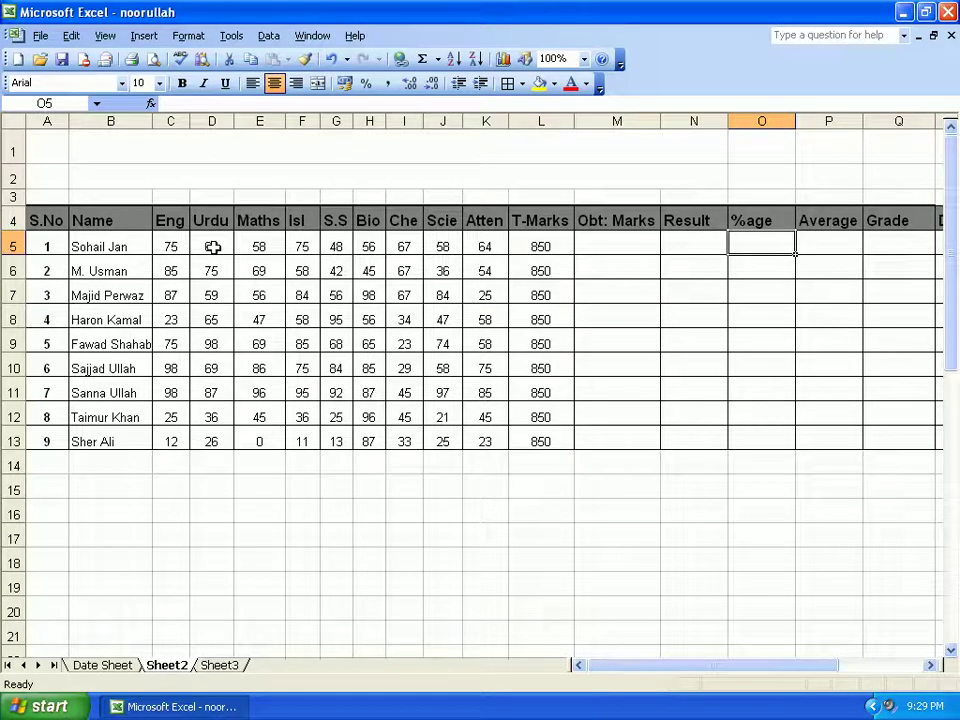
left_click(619, 248)
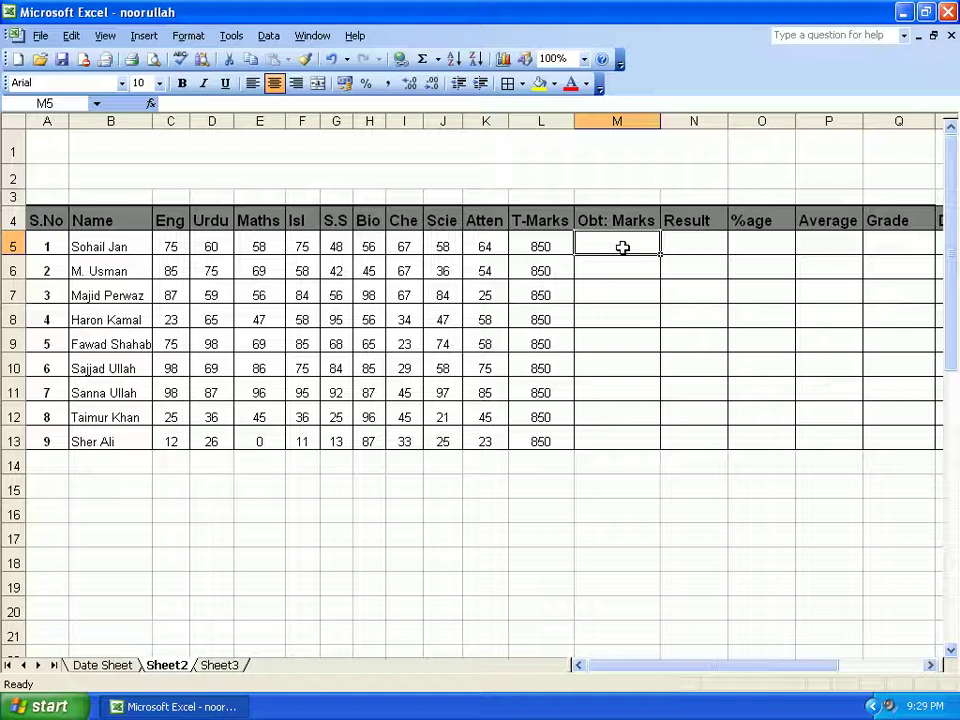
type("=")
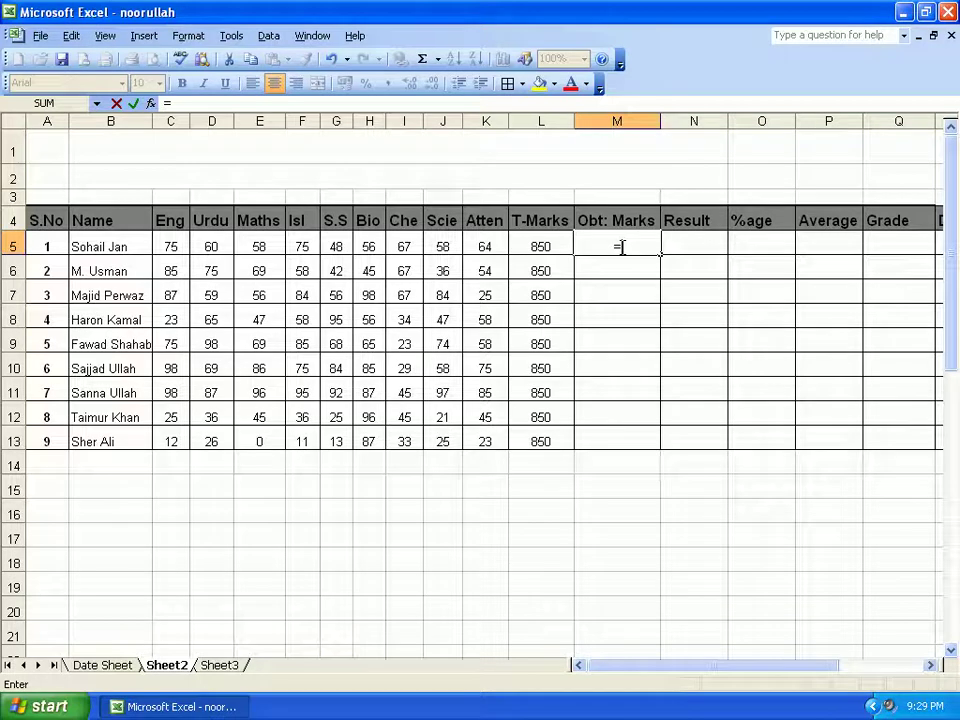
type("sum(")
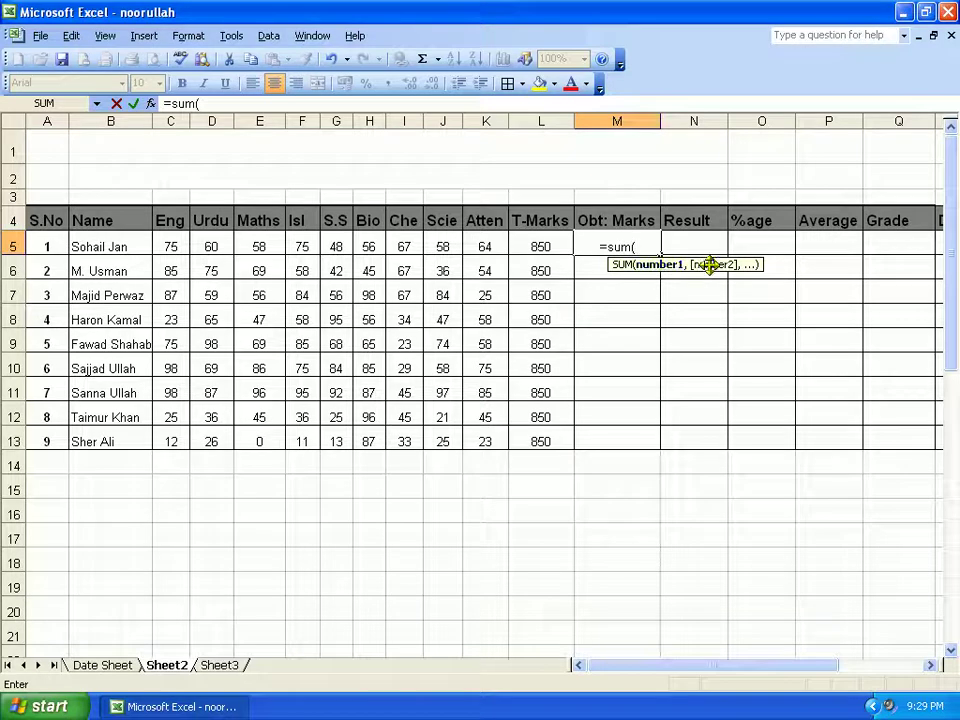
left_click(173, 242)
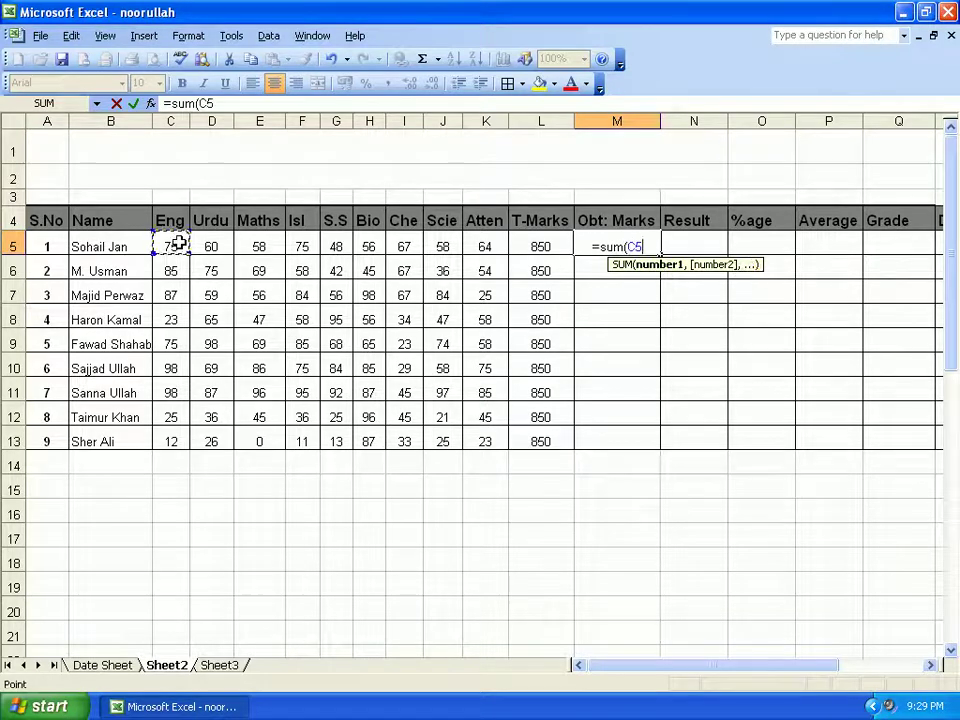
type(",")
left_click(199, 244)
type(",")
left_click(259, 247)
type(",")
left_click(305, 246)
type(",")
left_click(334, 244)
type(",")
left_click(372, 244)
type(",")
left_click(404, 245)
type(",")
left_click(450, 243)
type(",")
left_click(478, 243)
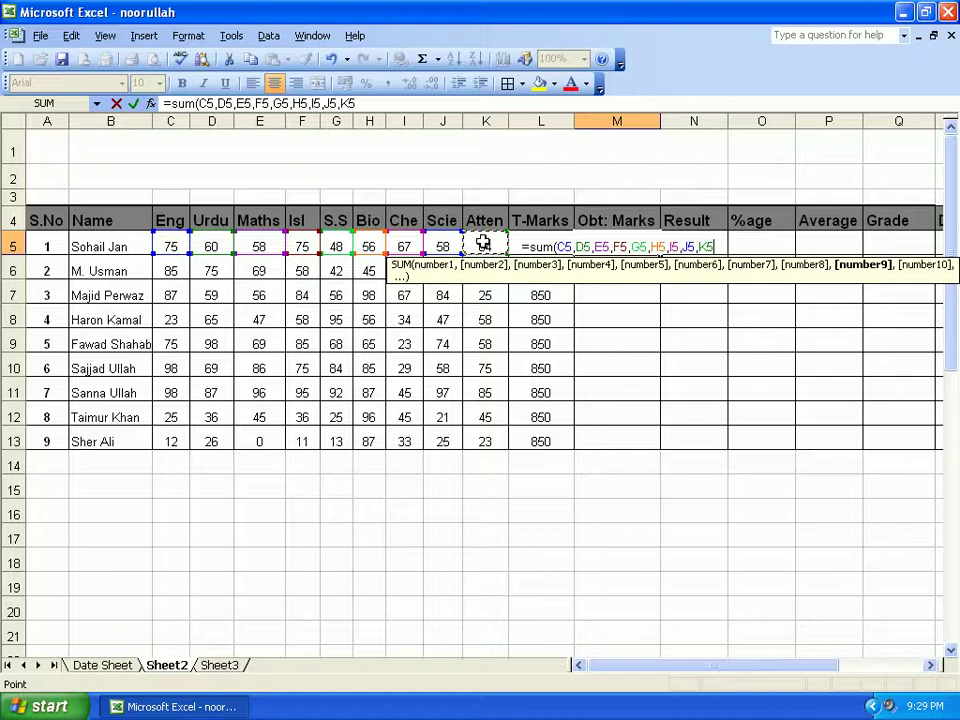
type(")")
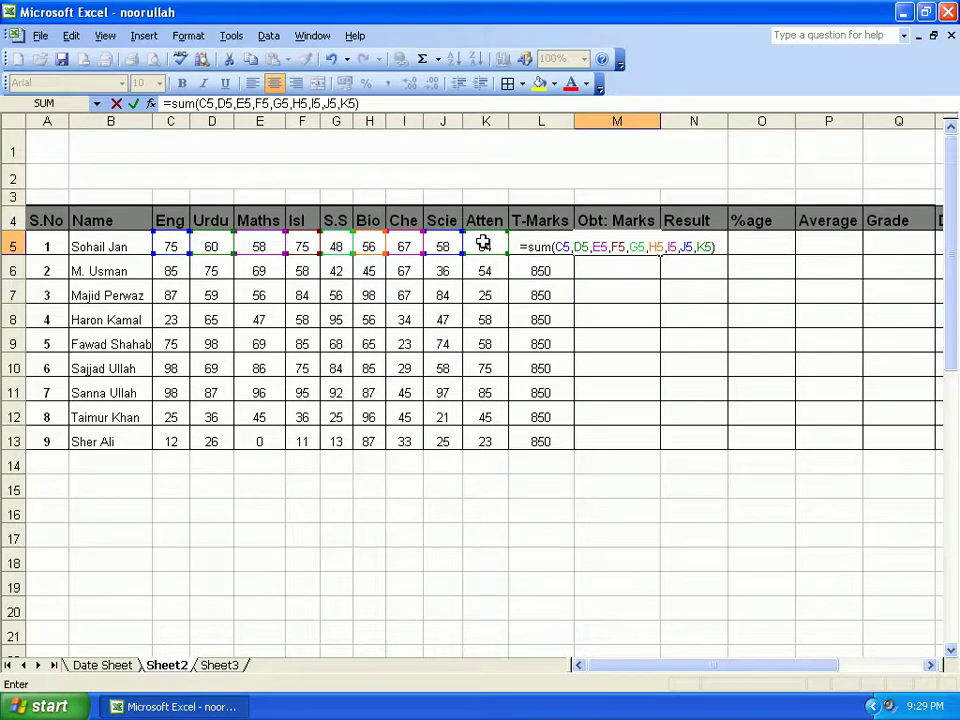
key("Return")
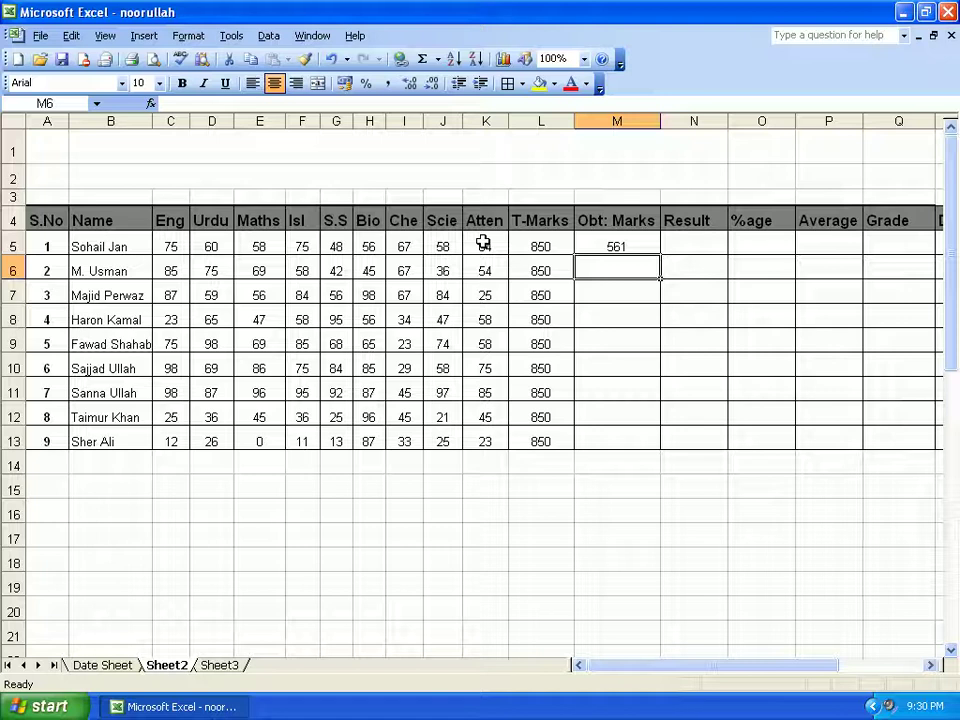
- Calculate the second student's obtained marks in M6 with the addition formula =C6+D6+E6+F6+G6+H6+I6+J6+K6
type("=")
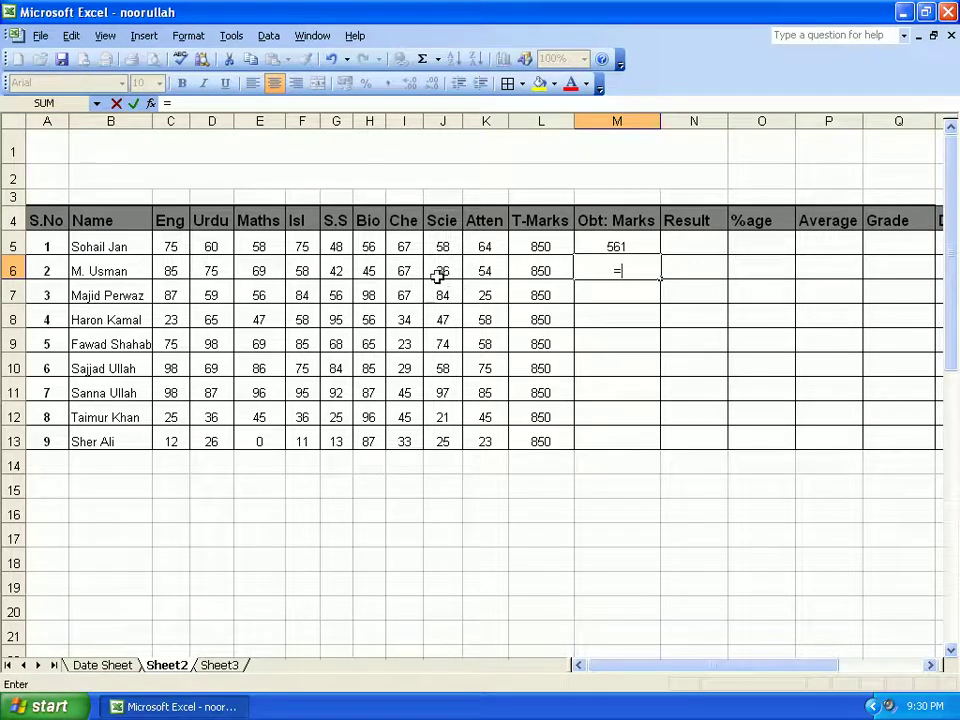
left_click(172, 270)
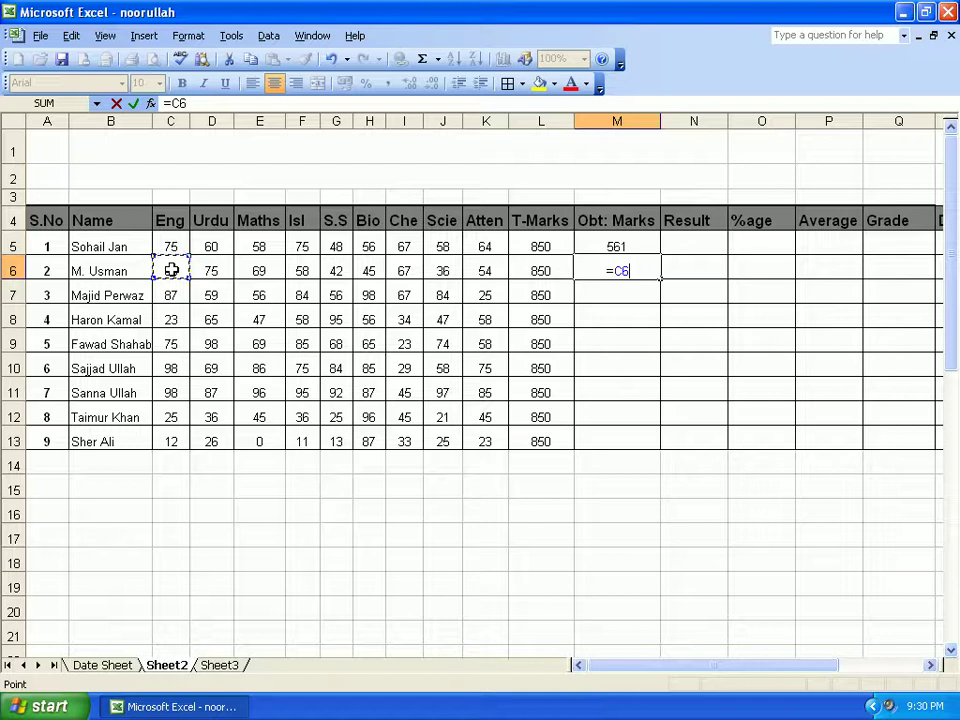
type("+")
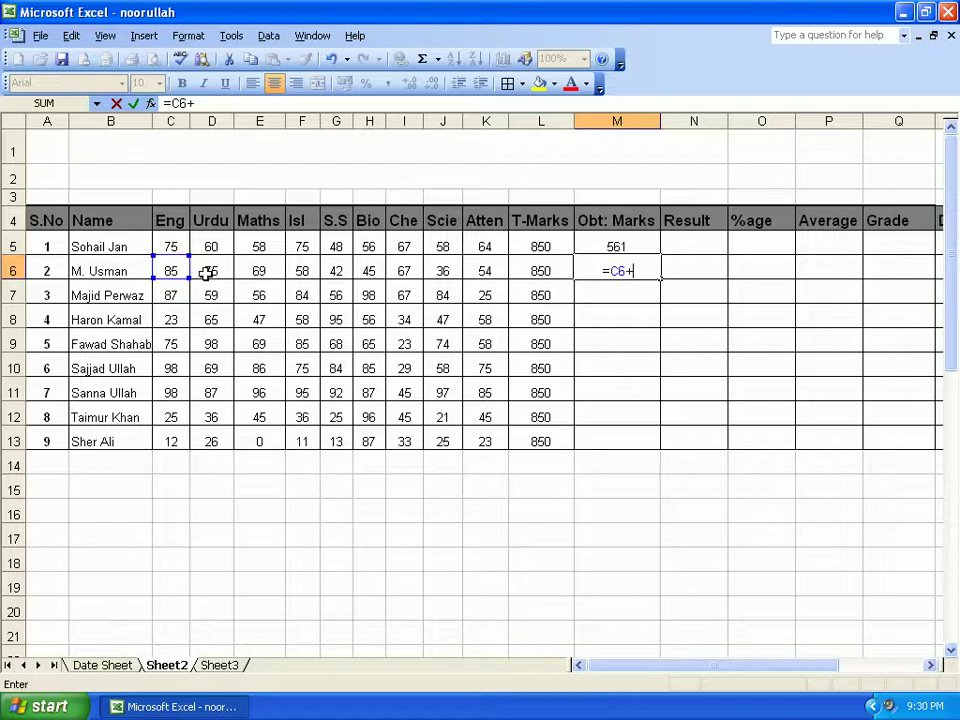
left_click(205, 271)
type("+")
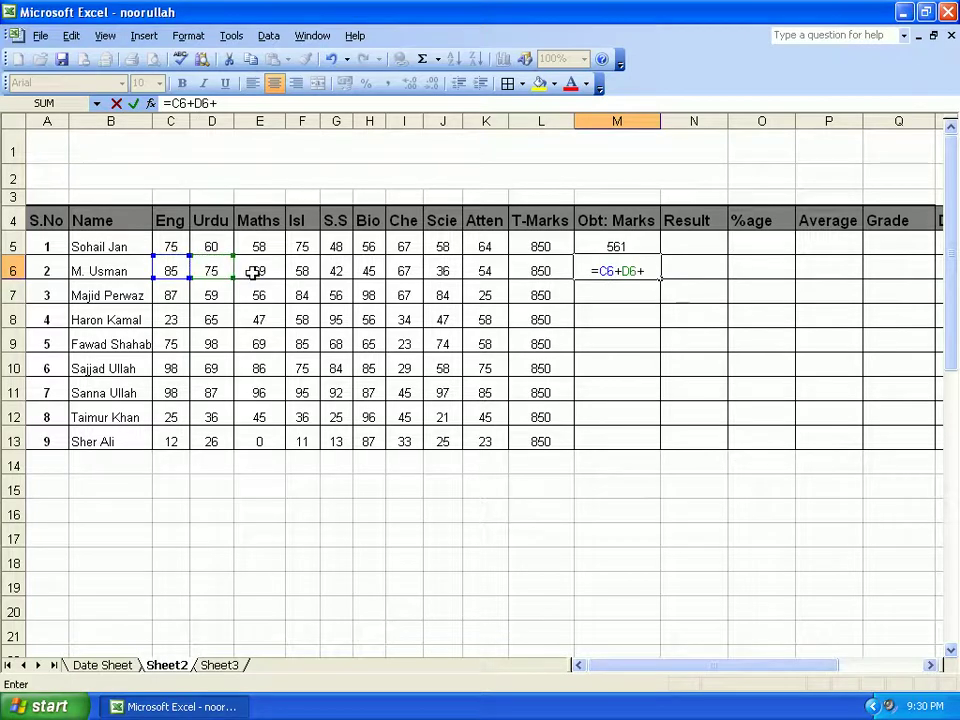
left_click(253, 272)
type("+")
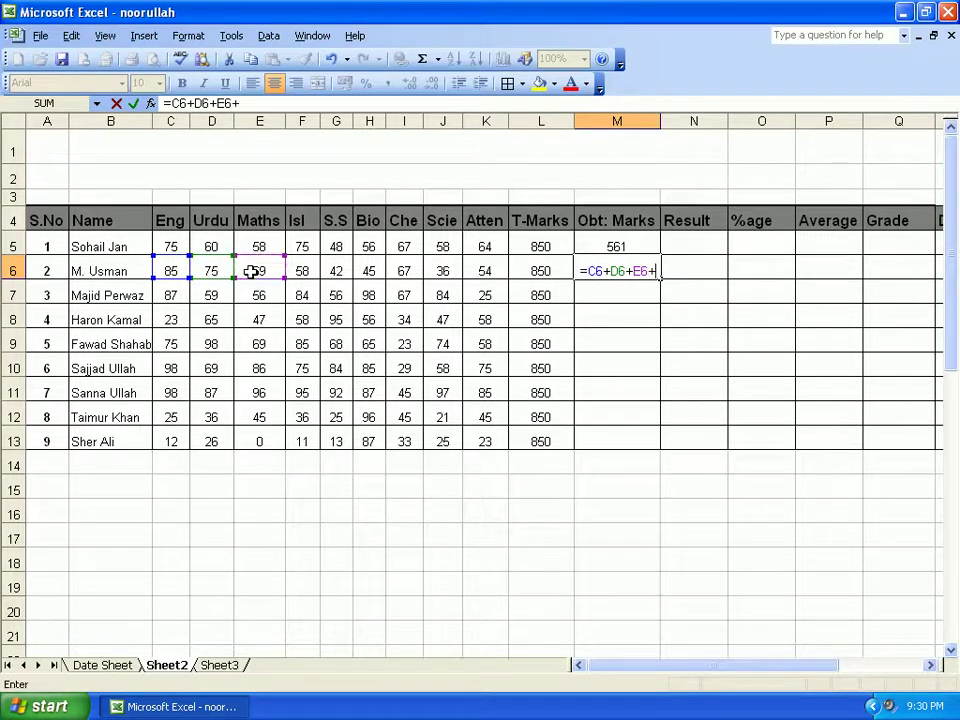
left_click(302, 271)
type("+")
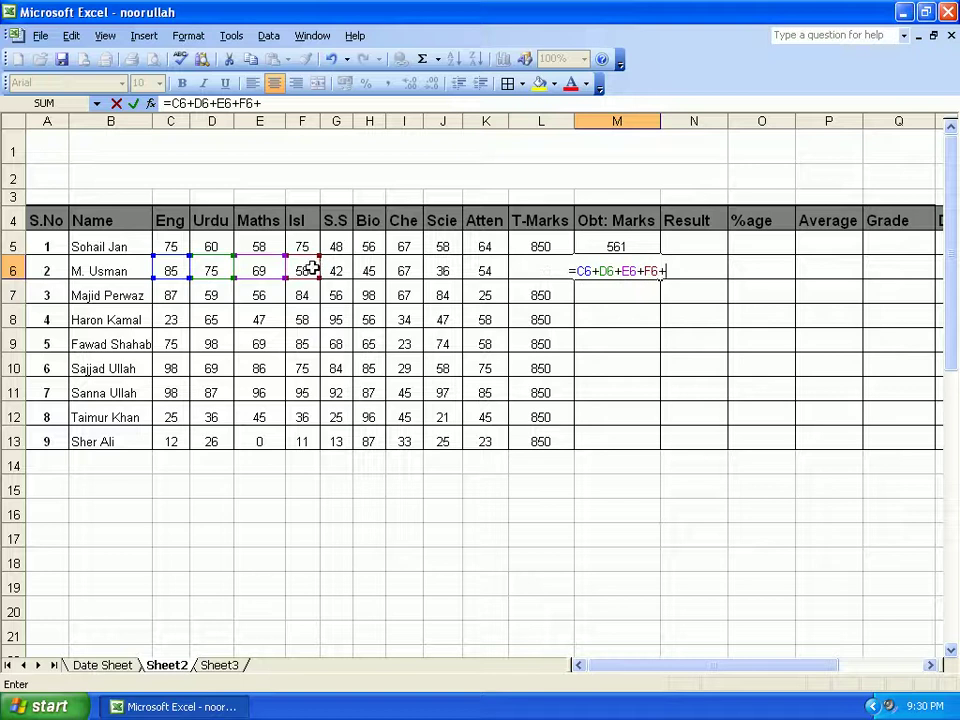
left_click(330, 270)
type("+")
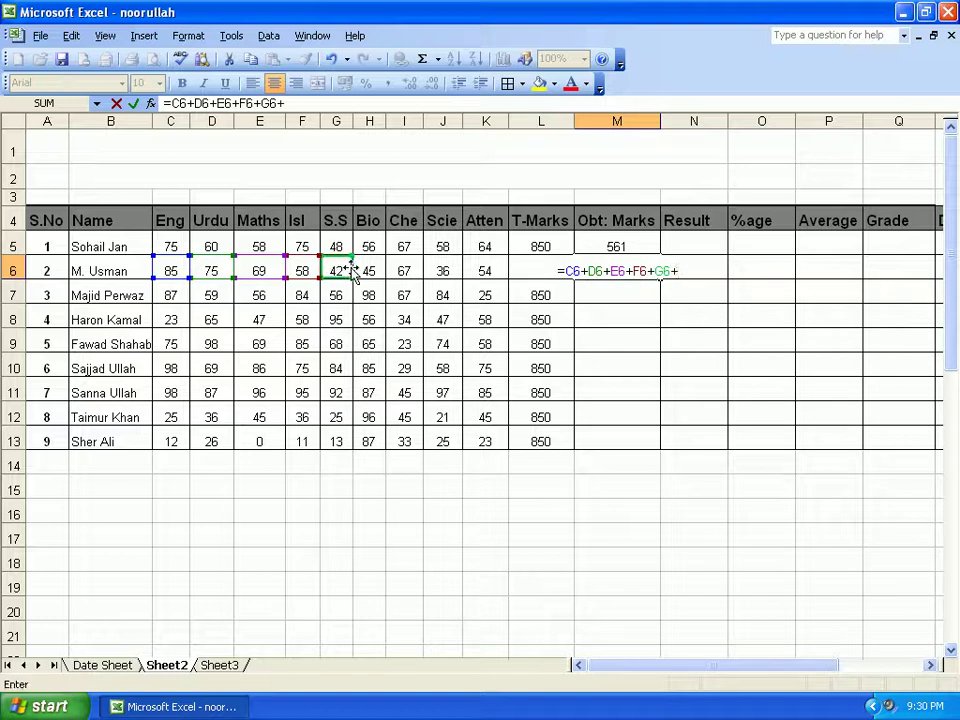
left_click(360, 270)
type("+")
left_click(403, 271)
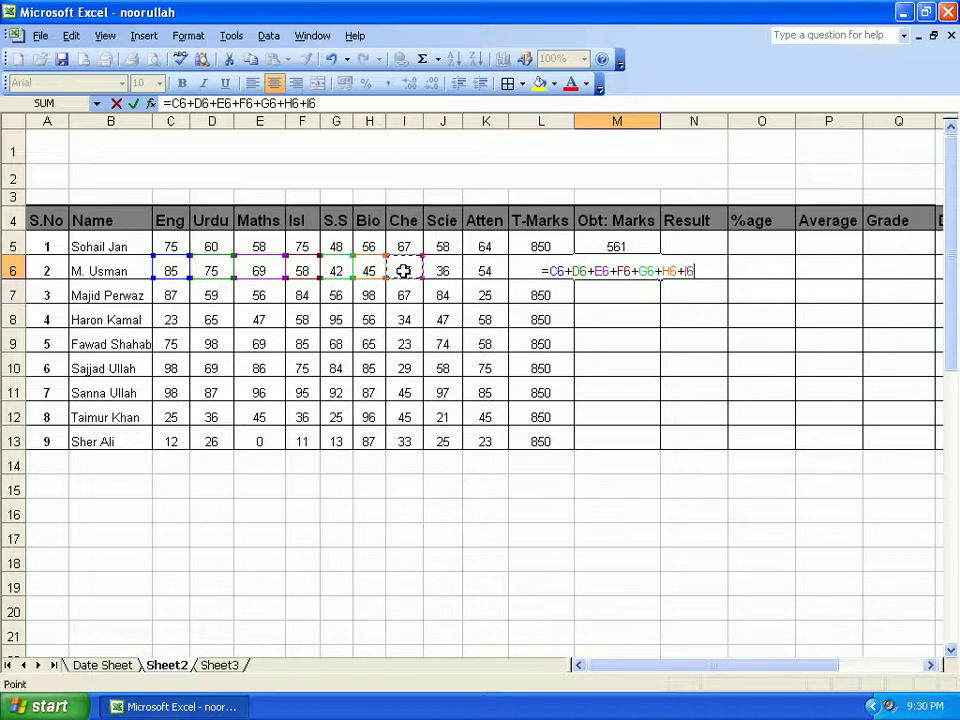
type("+")
left_click(446, 271)
type("+")
left_click(487, 271)
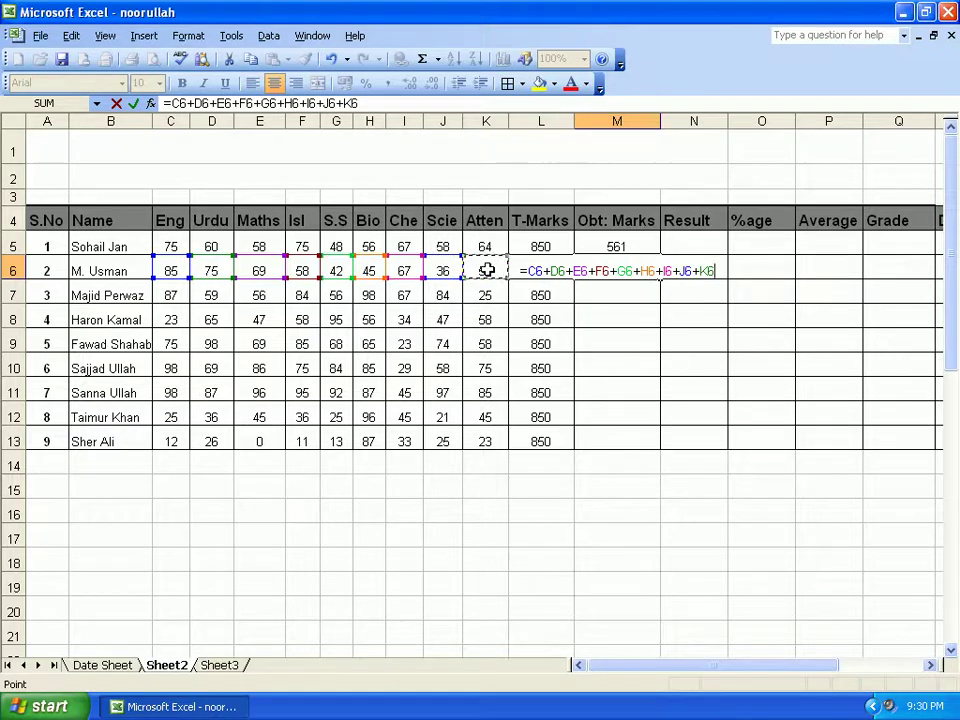
key("Return")
- Left-align the Obt: Marks cells M5:M13
left_click_drag(630, 252, 621, 438)
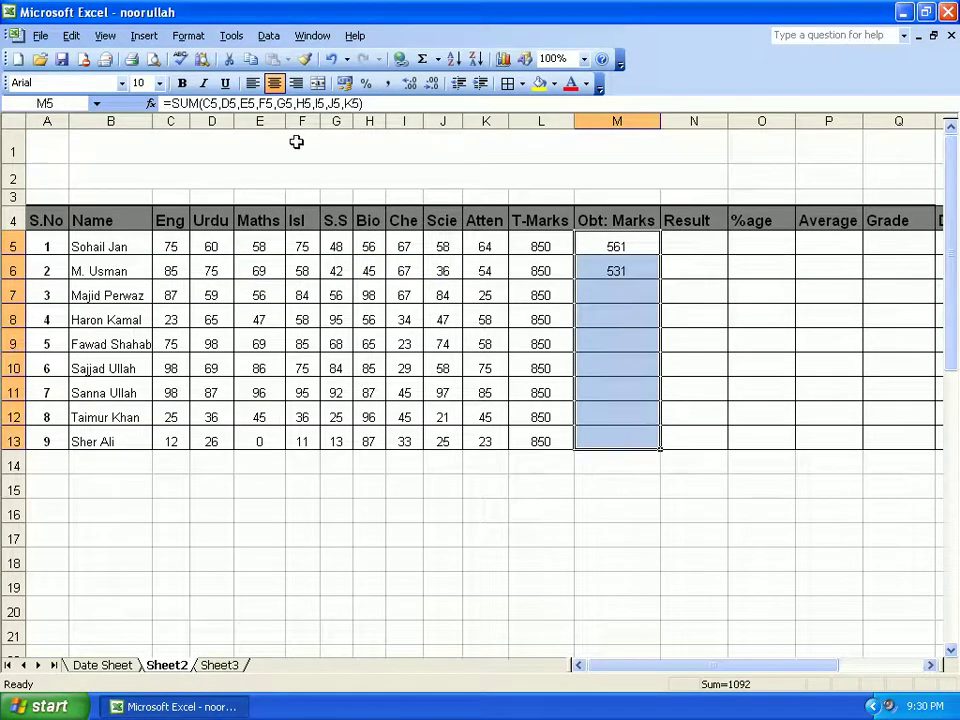
left_click(253, 83)
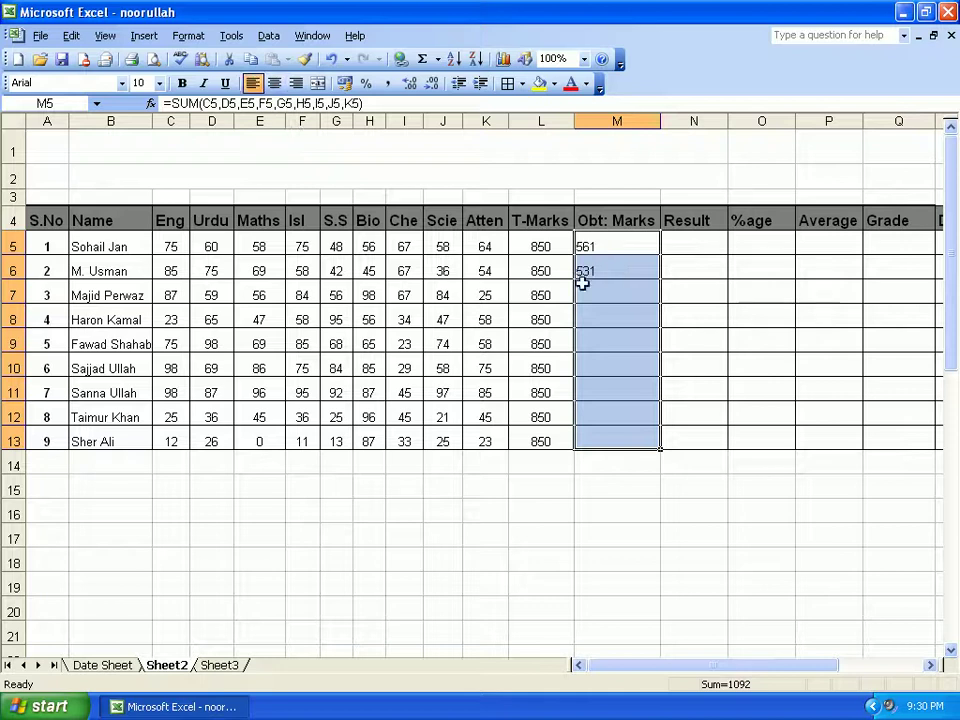
- Calculate the third student's obtained marks in M7 with the range formula =SUM(C7:K7)
left_click(601, 289)
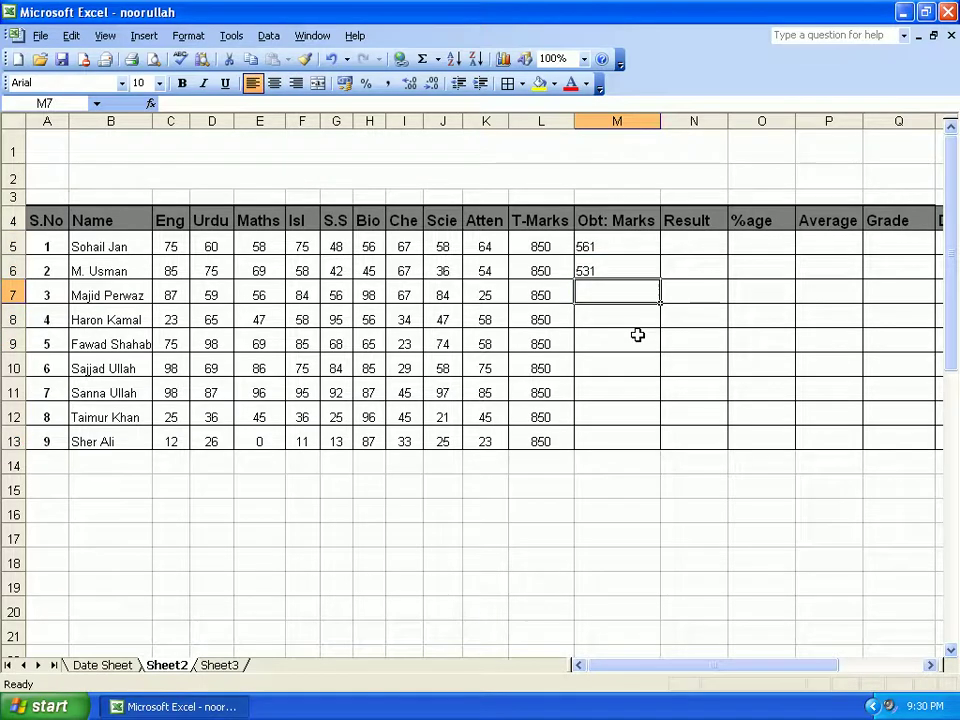
type("=sum")
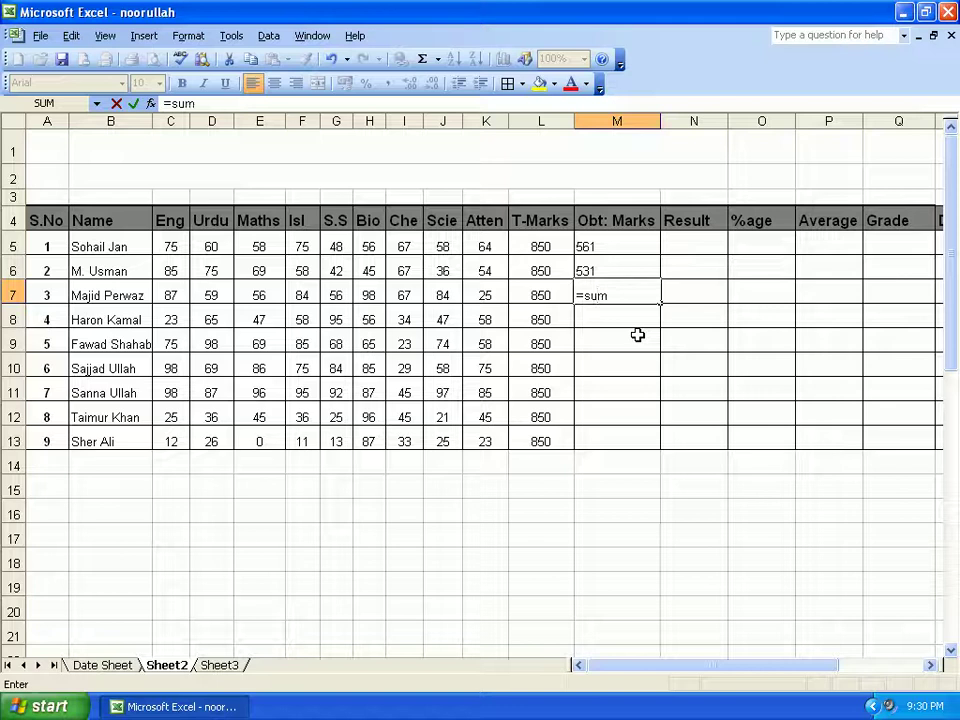
type("(")
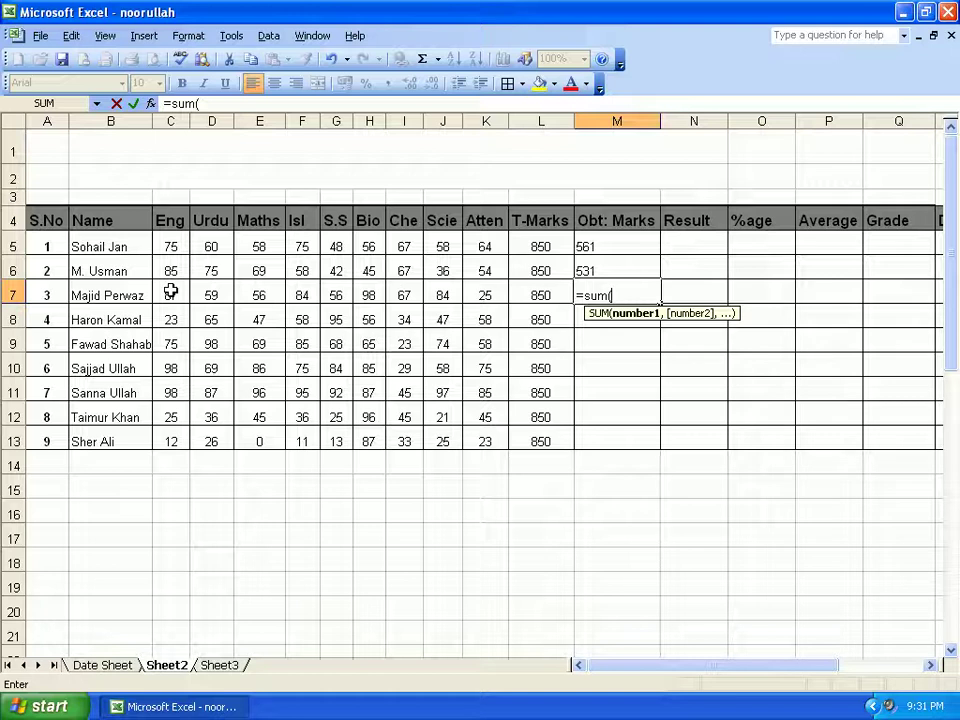
type("c7:k")
type("7")
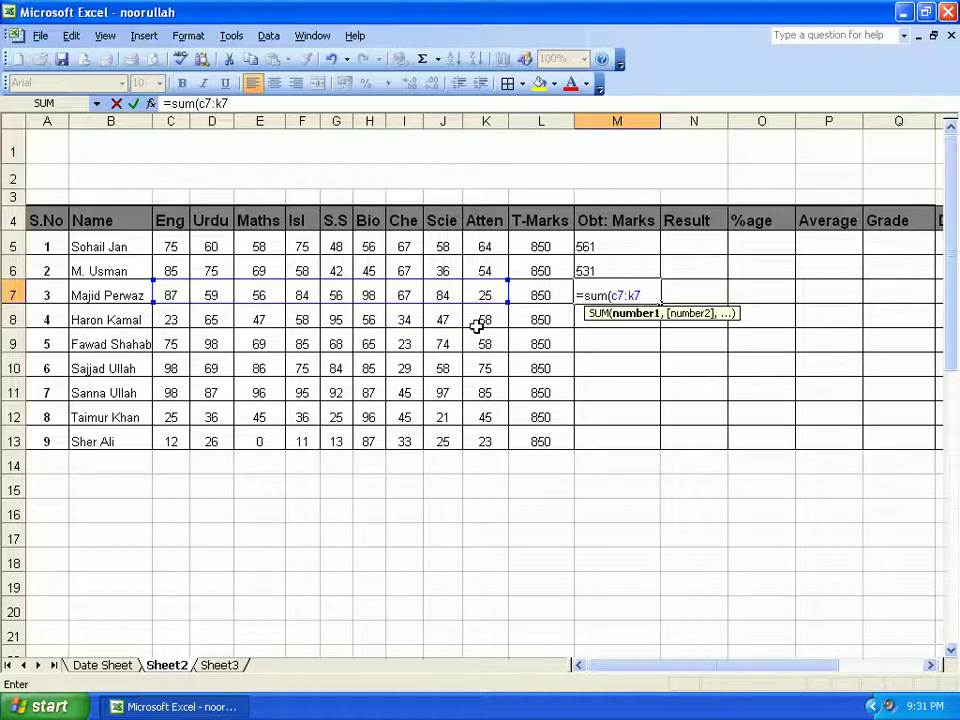
type(")")
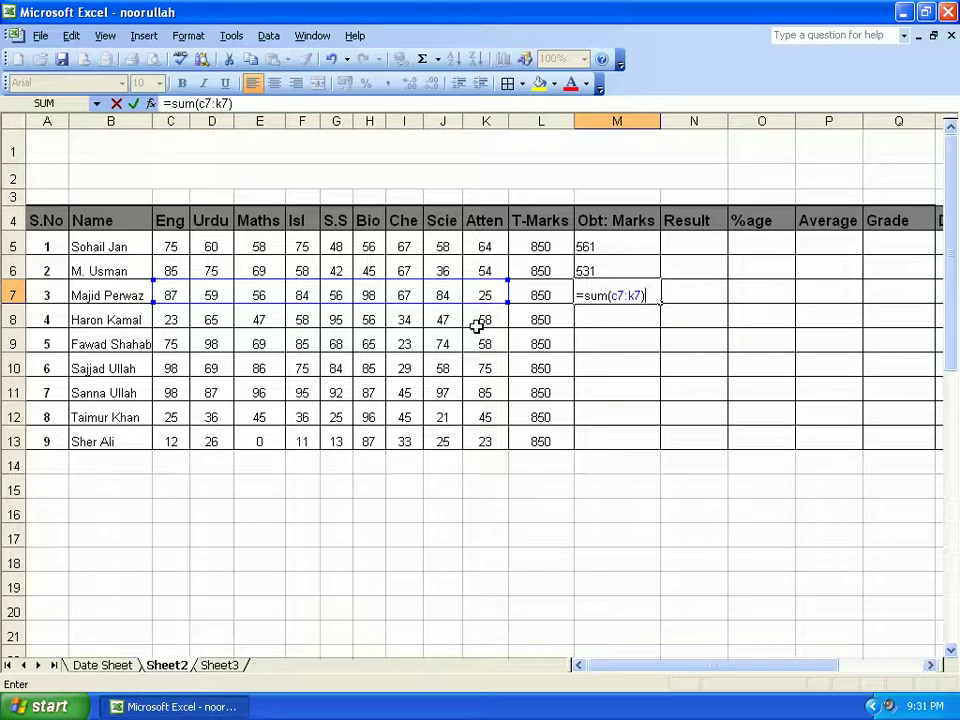
key("Return")
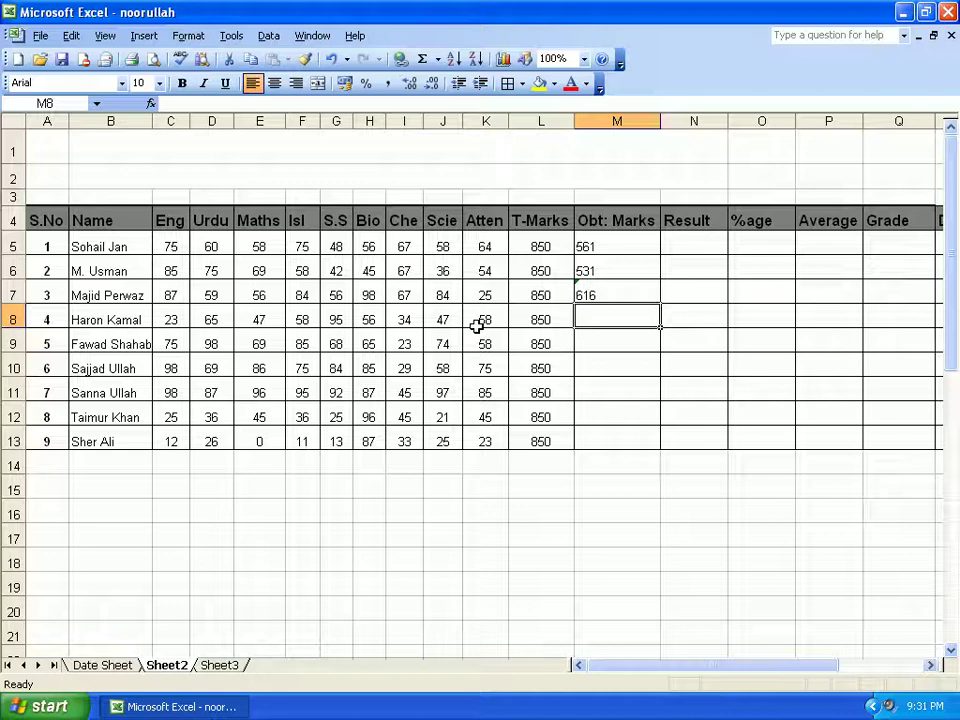
- Calculate the fourth student's obtained marks in M8 with the range formula =SUM(C8:K8)
type("=s")
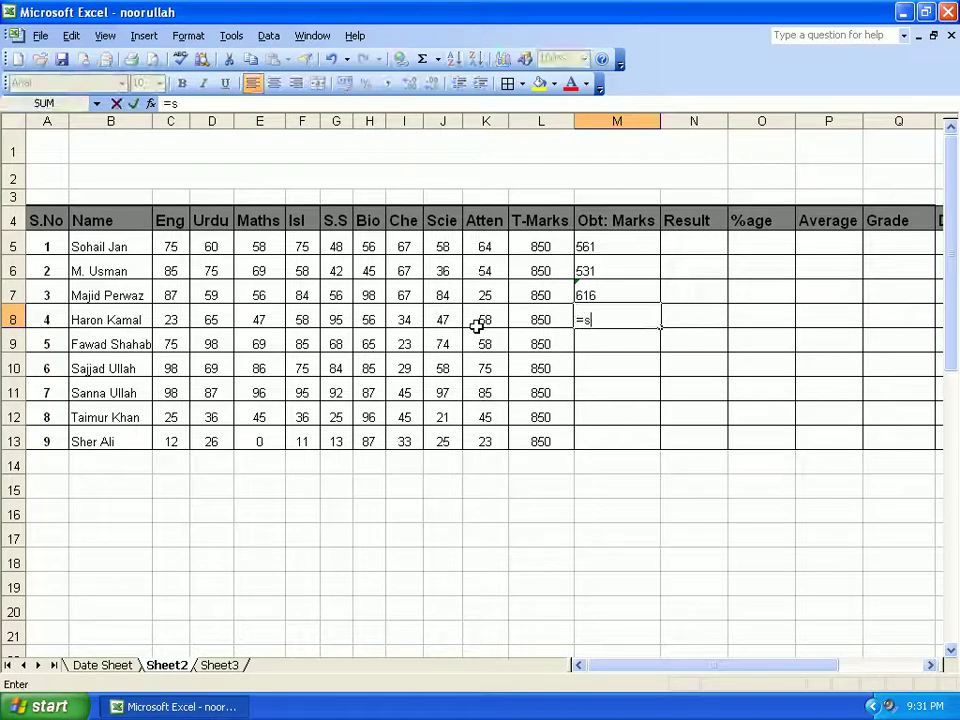
type("um(")
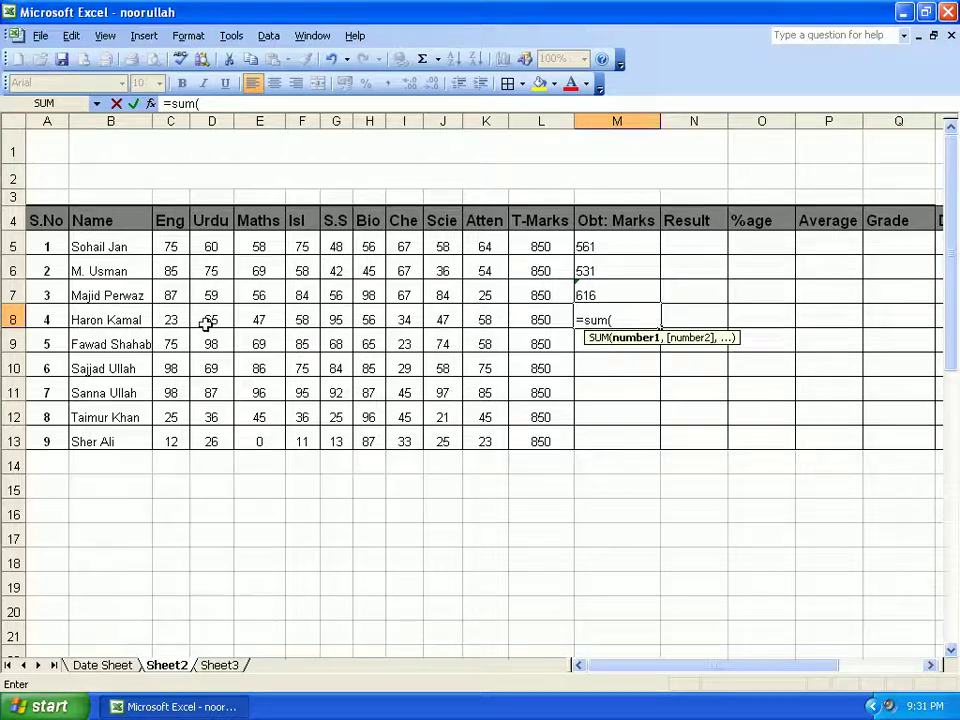
left_click_drag(168, 319, 478, 319)
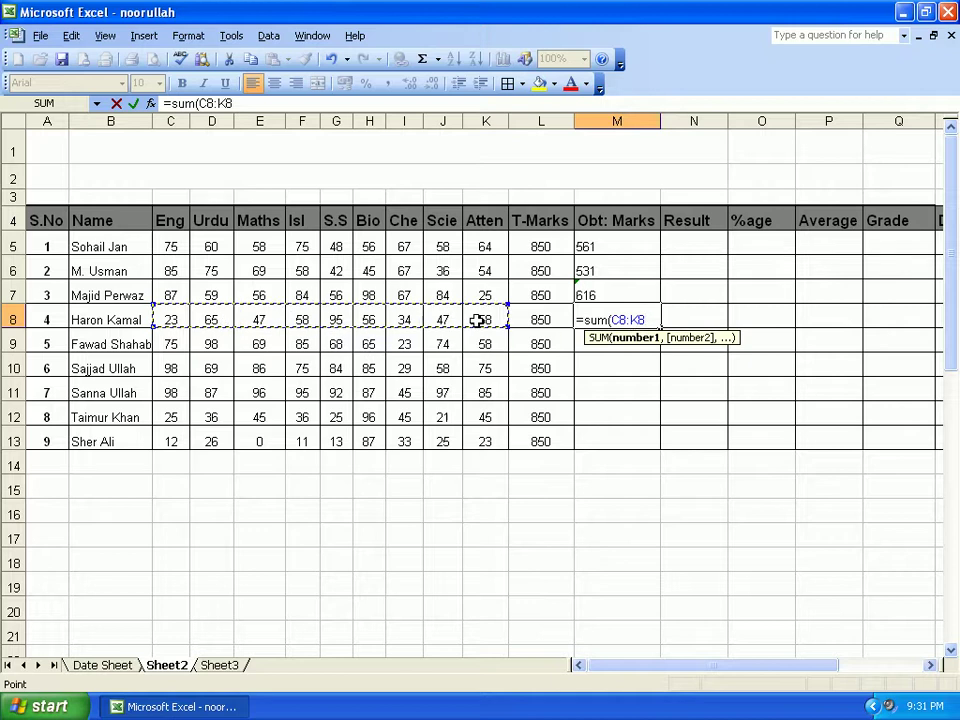
key("Return")
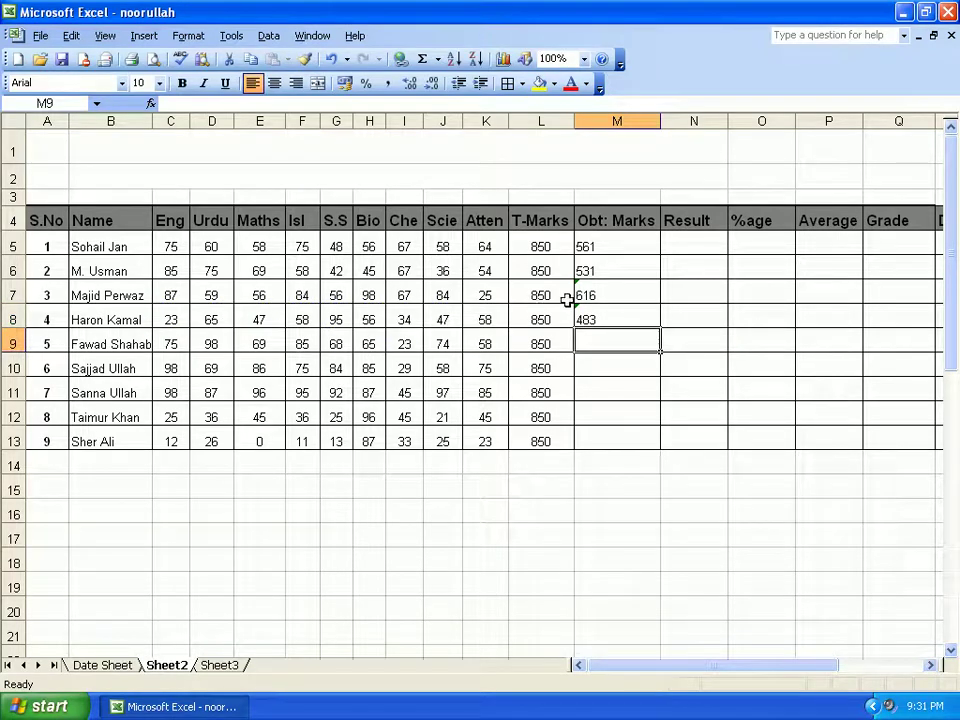
- Ignore the Formula Omits Adjacent Cells error for the obtained marks in M7 and M8
left_click(597, 252)
left_click_drag(597, 252, 606, 317)
left_click(598, 295)
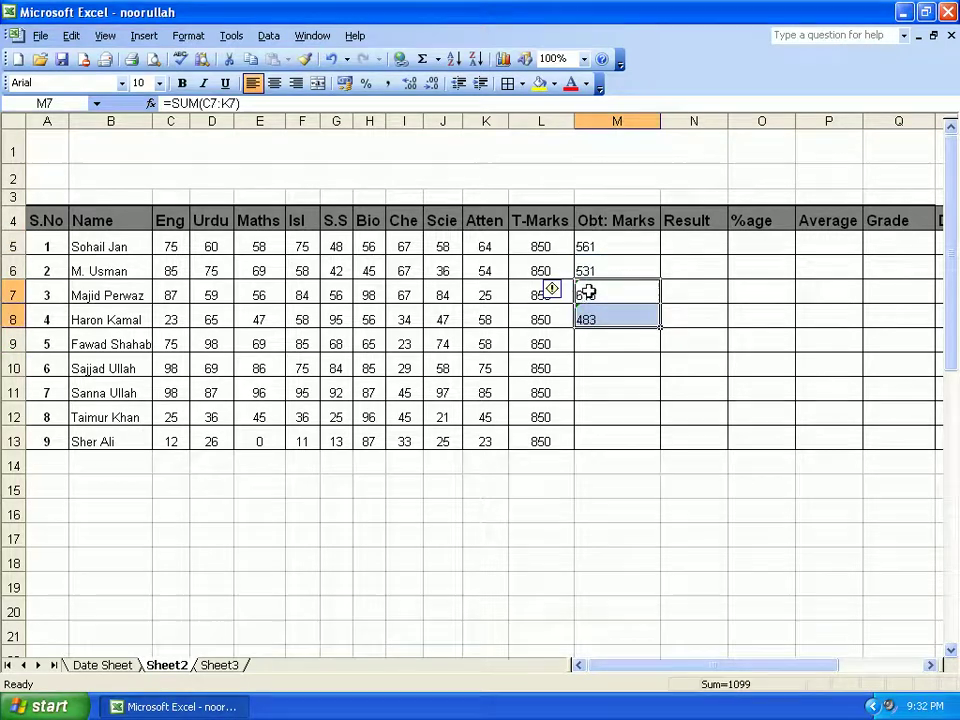
left_click(610, 292)
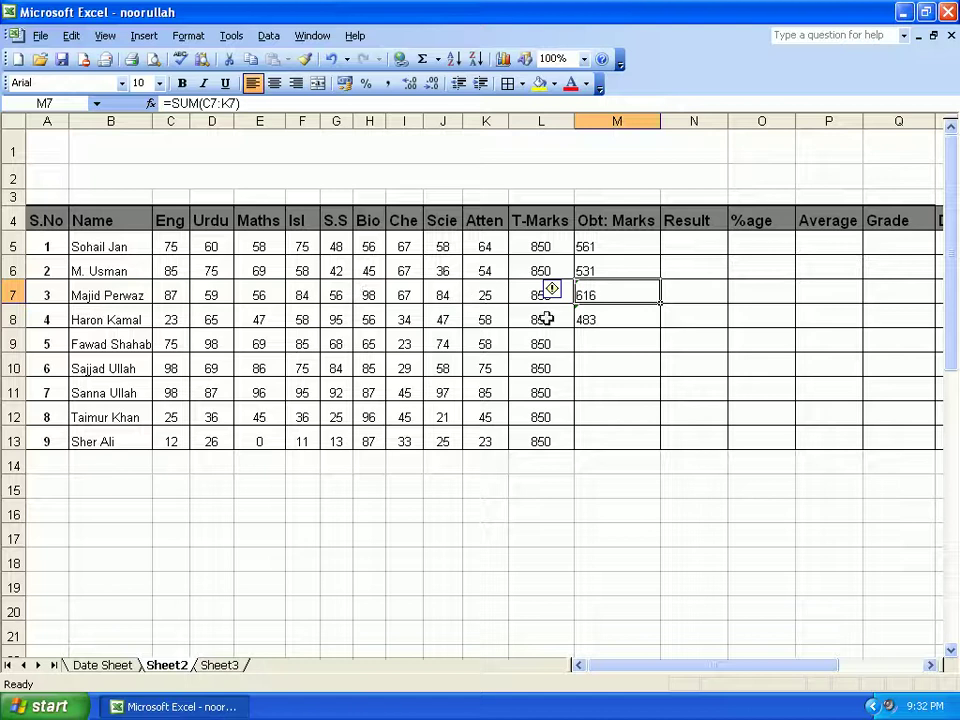
left_click(528, 295)
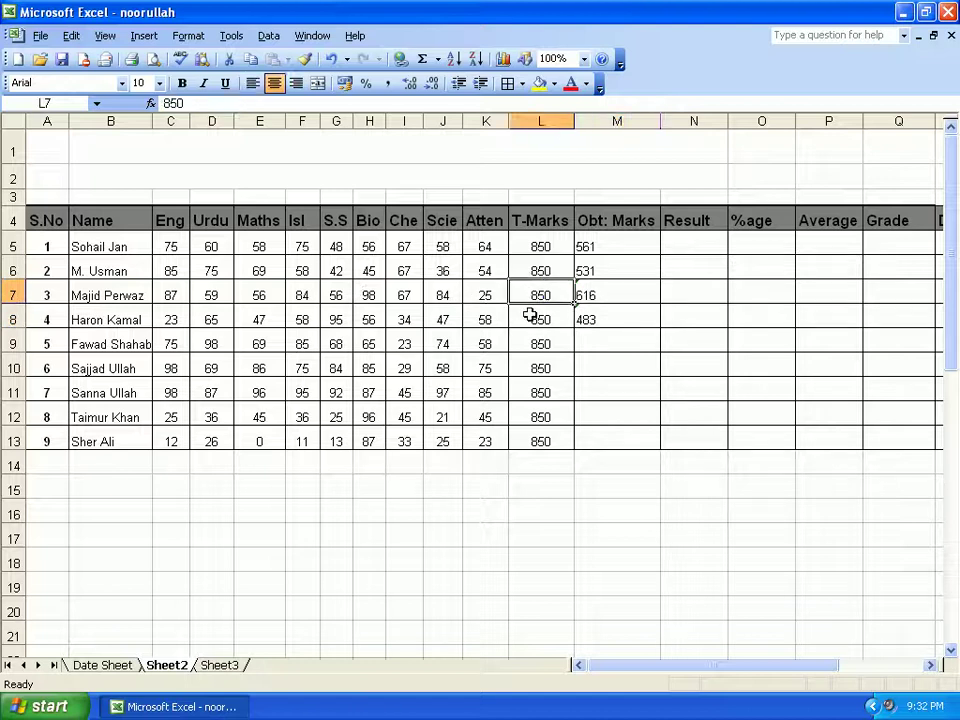
left_click(590, 295)
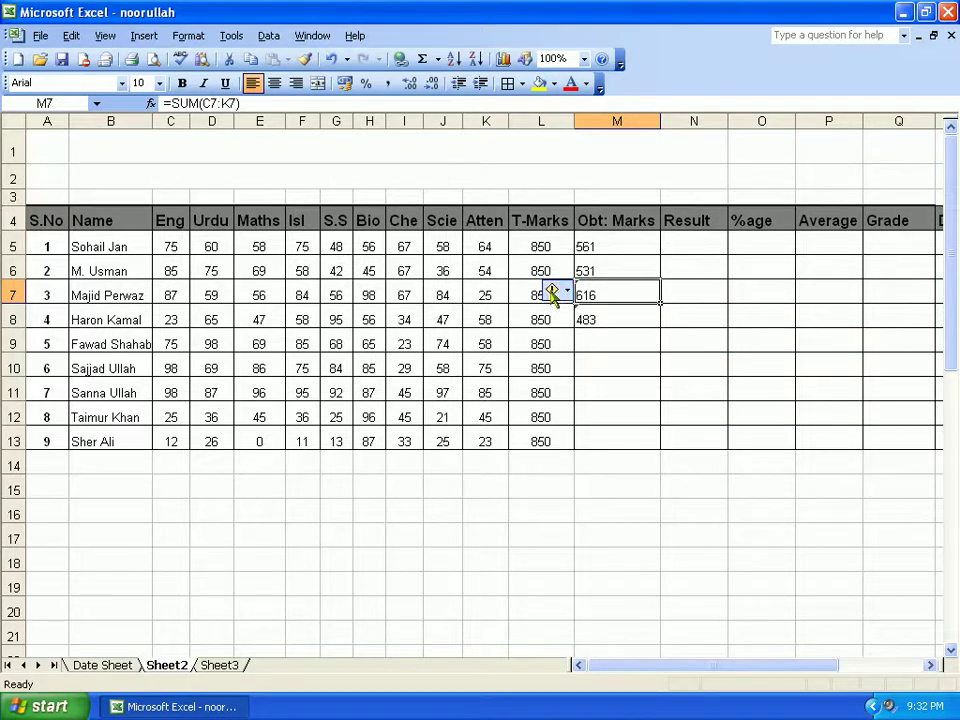
left_click(553, 292)
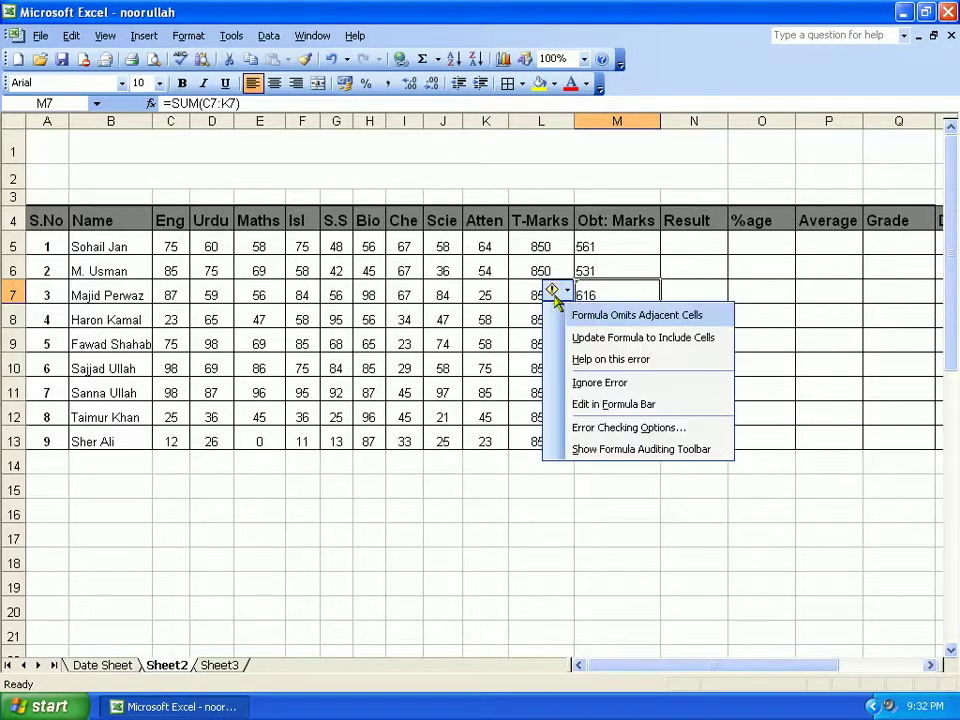
left_click(590, 384)
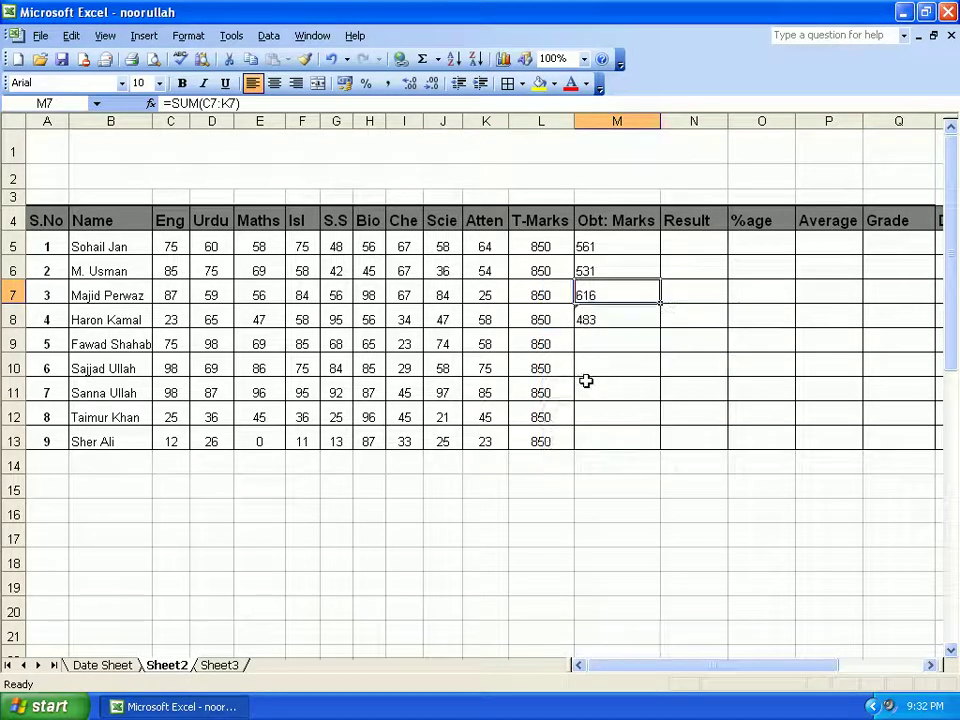
left_click(590, 320)
left_click(553, 314)
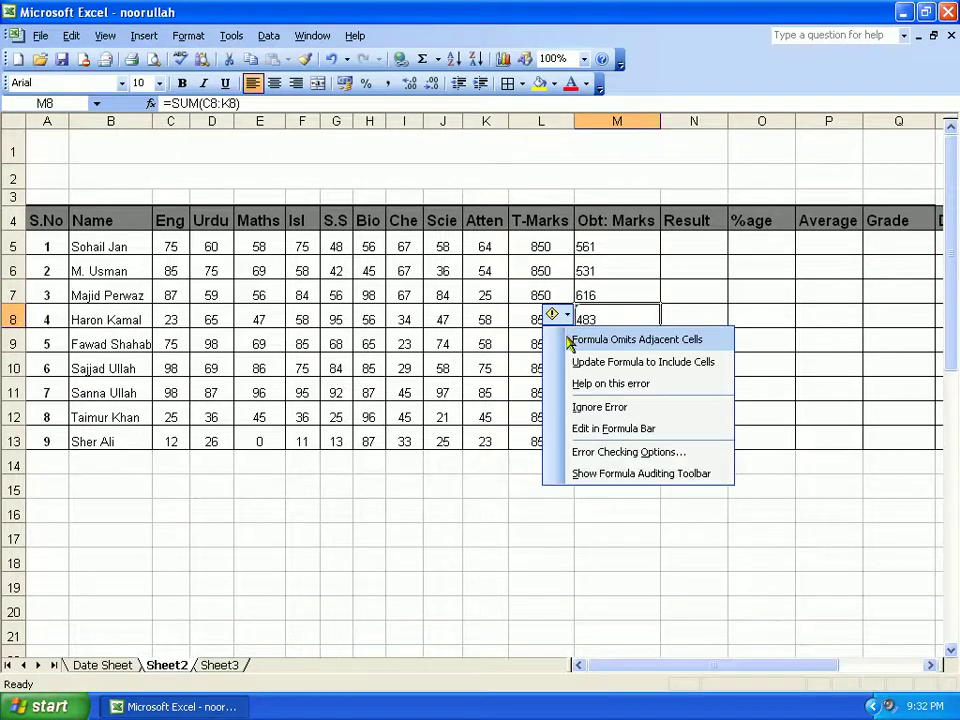
left_click(588, 406)
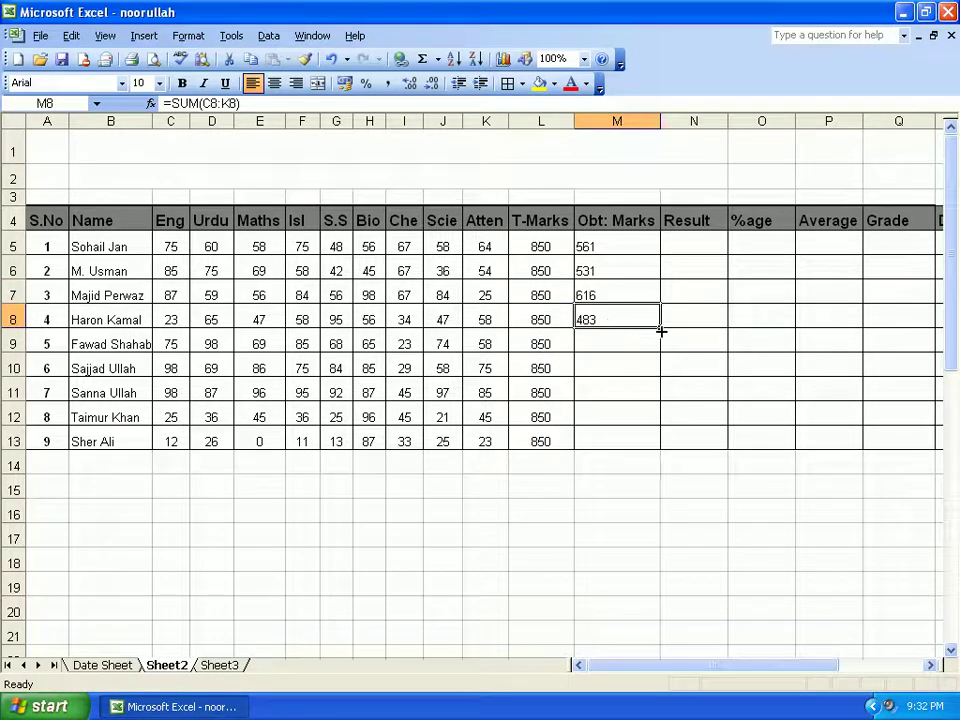
- Fill the M8 sum formula down through M13 and ignore the adjacent-cells error in M9
left_click_drag(661, 331, 651, 441)
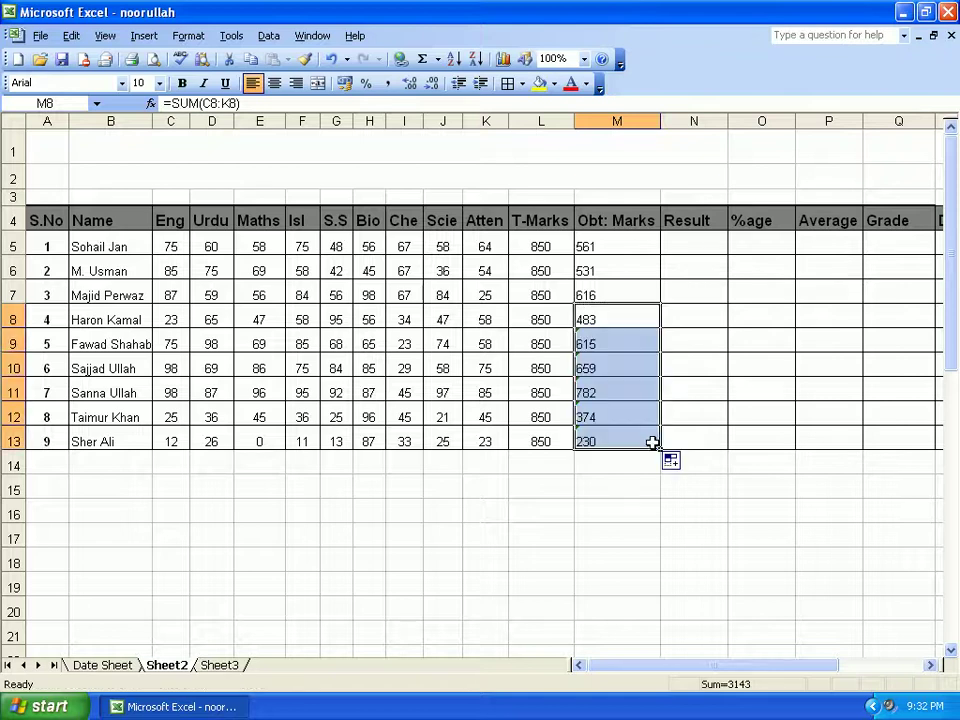
left_click(612, 345)
left_click(558, 340)
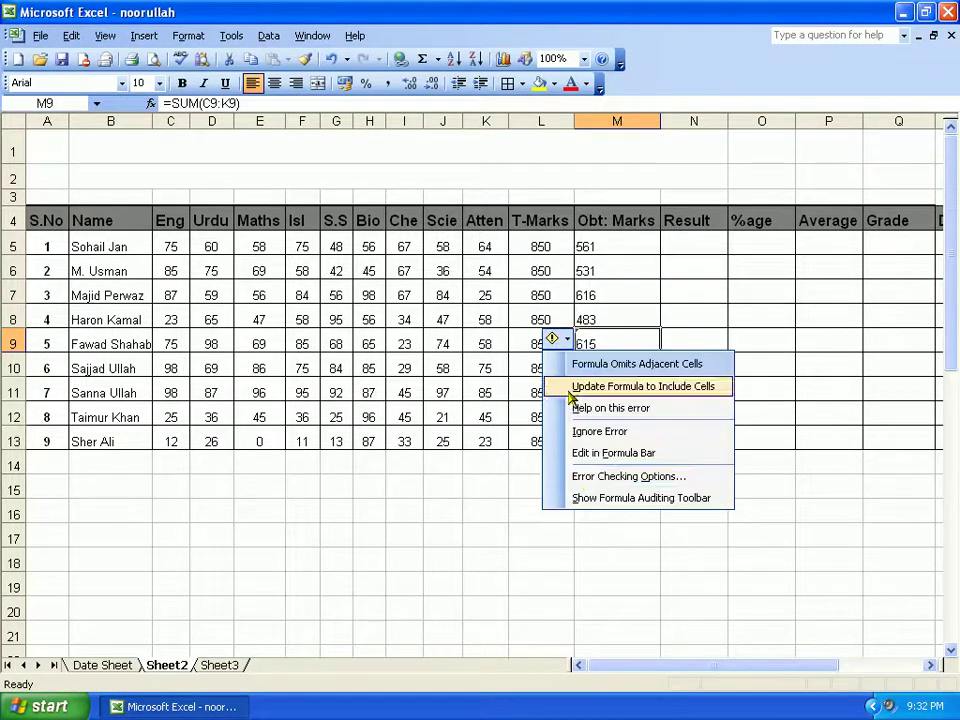
left_click(586, 432)
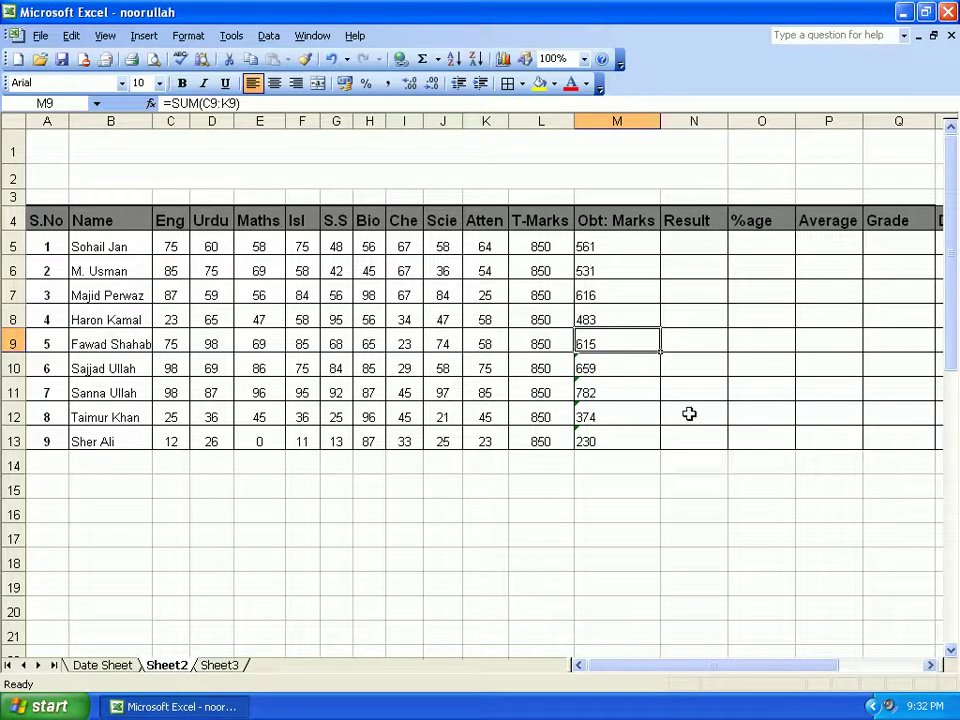
- Center-align the Obt: Marks cells M5:M13
left_click_drag(624, 243, 607, 447)
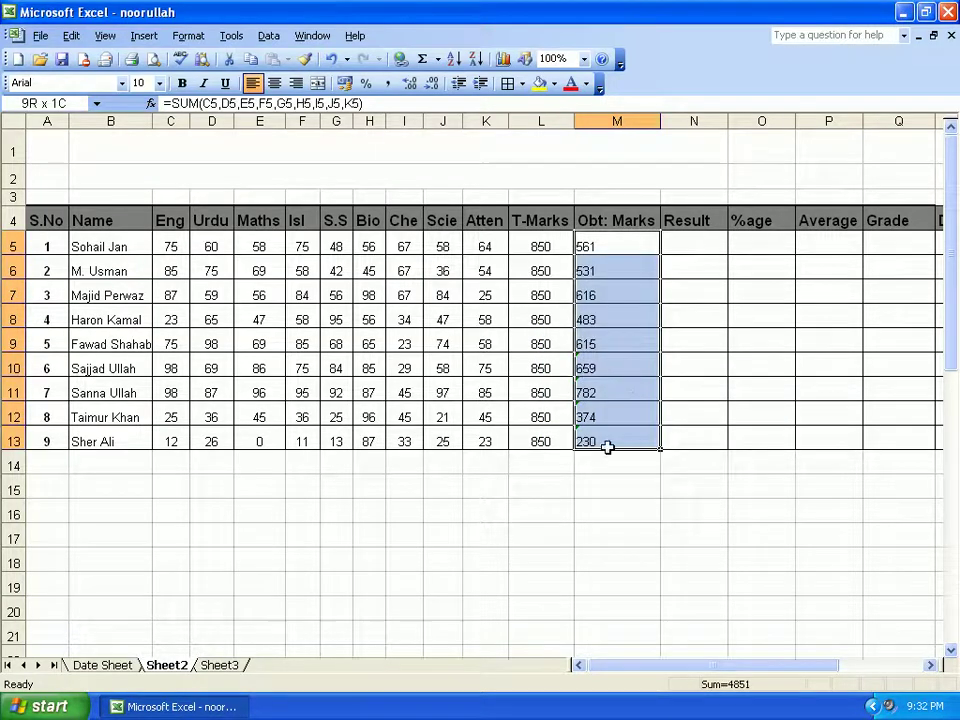
left_click(278, 85)
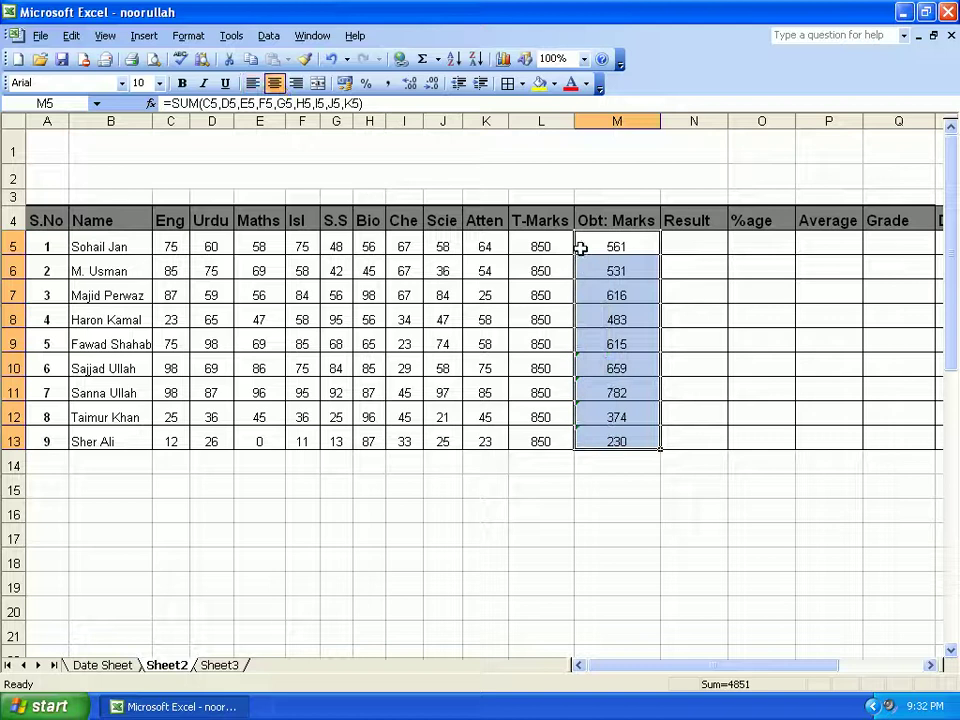
left_click(684, 243)
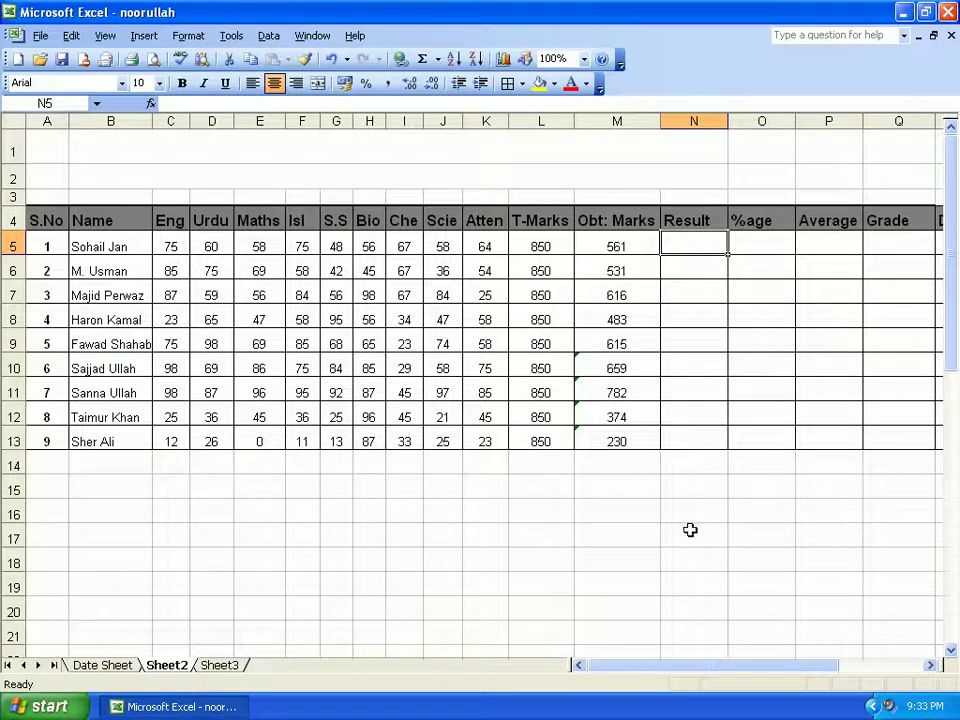
- Work out the 33 percent pass mark in spare cell N16 with =L13*33/100, and clear the cell
left_click(689, 520)
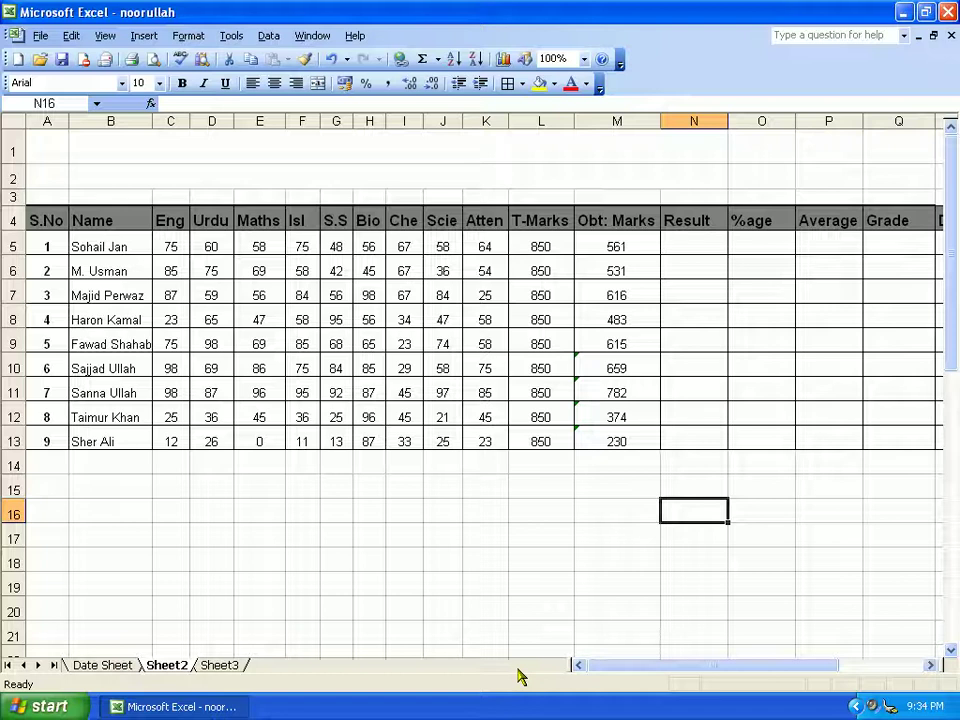
type("=")
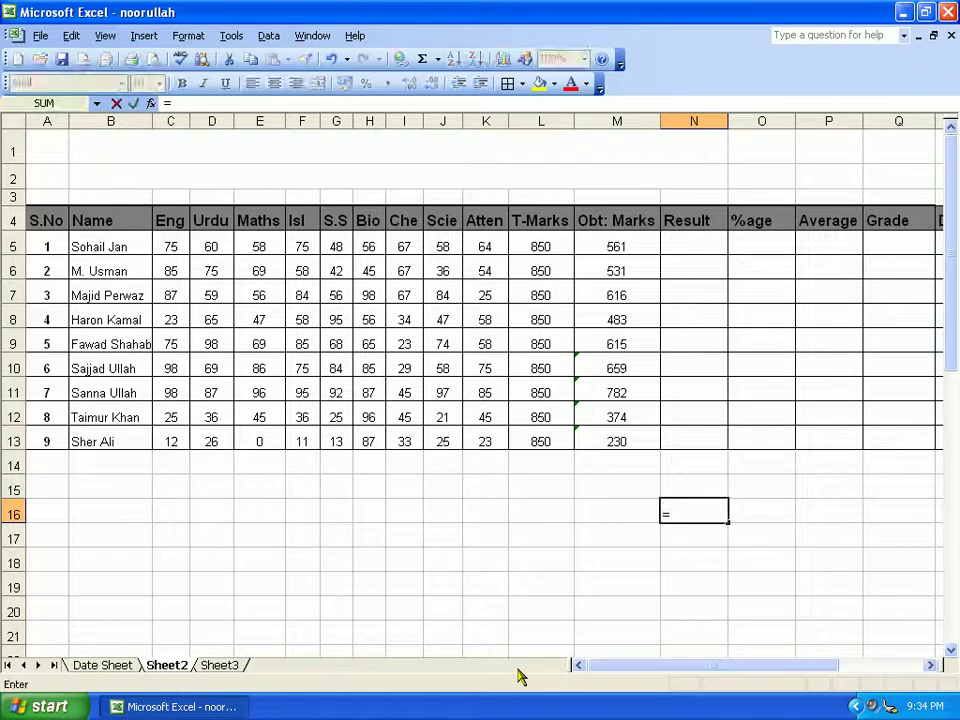
left_click(525, 441)
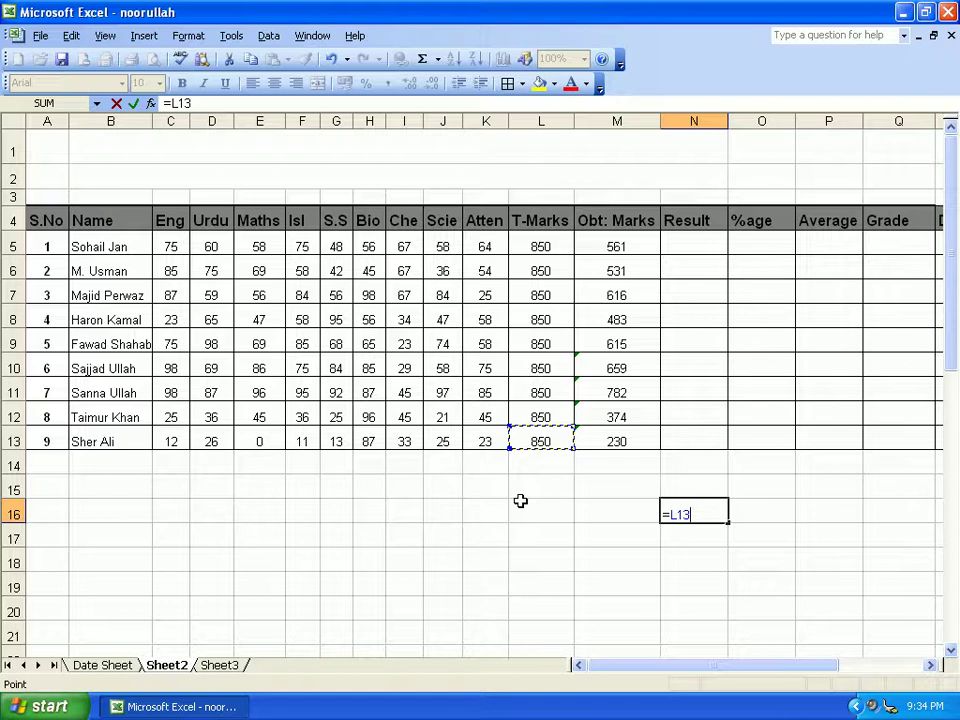
type("*33/100")
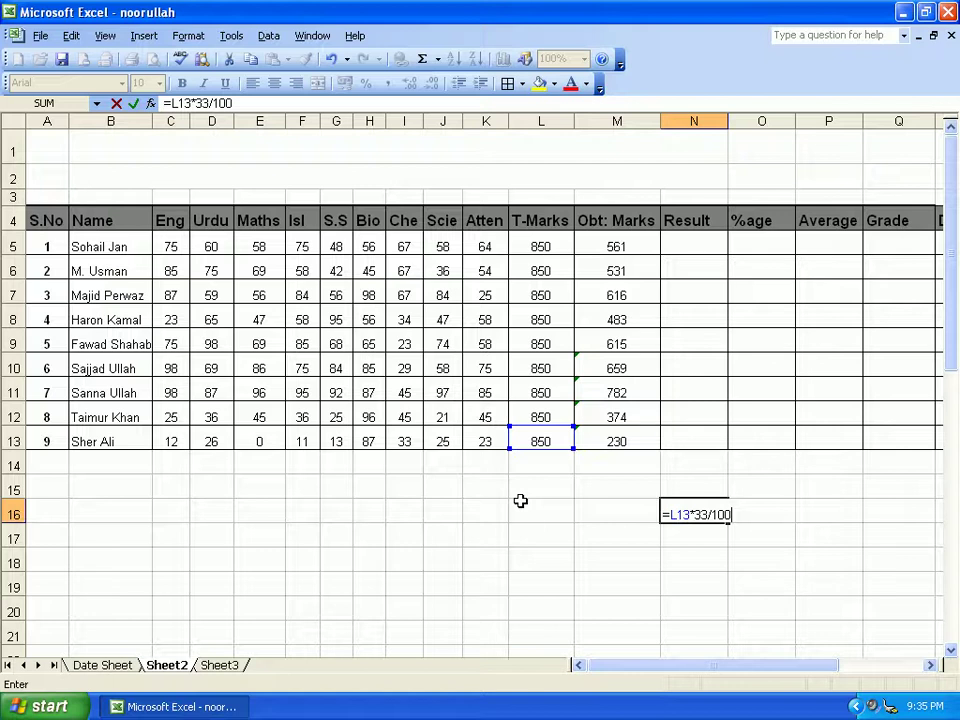
key("Return")
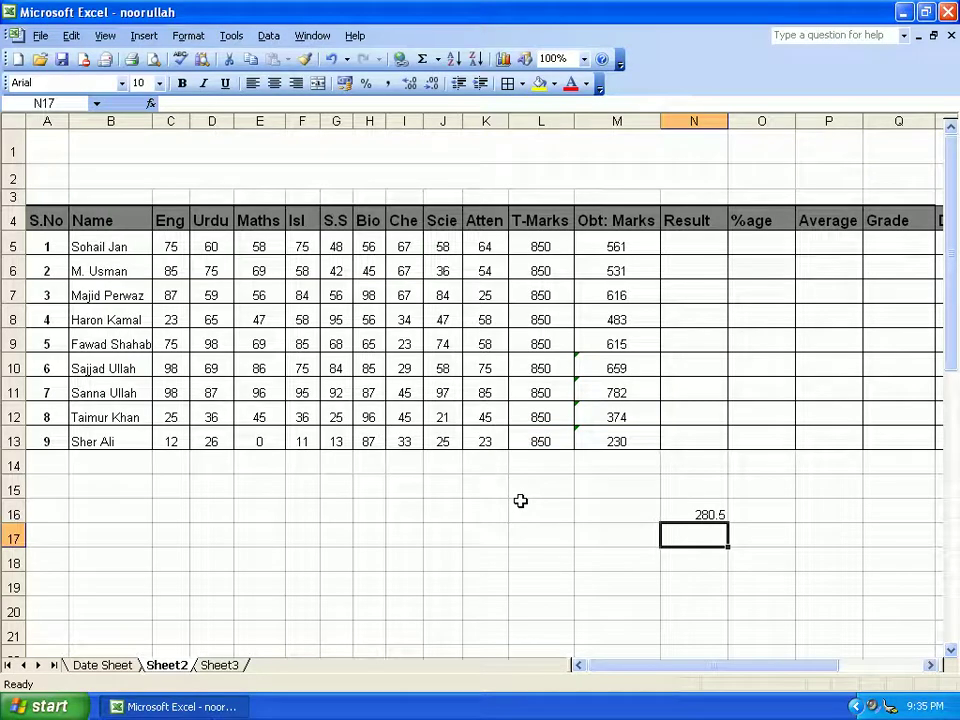
key("Up")
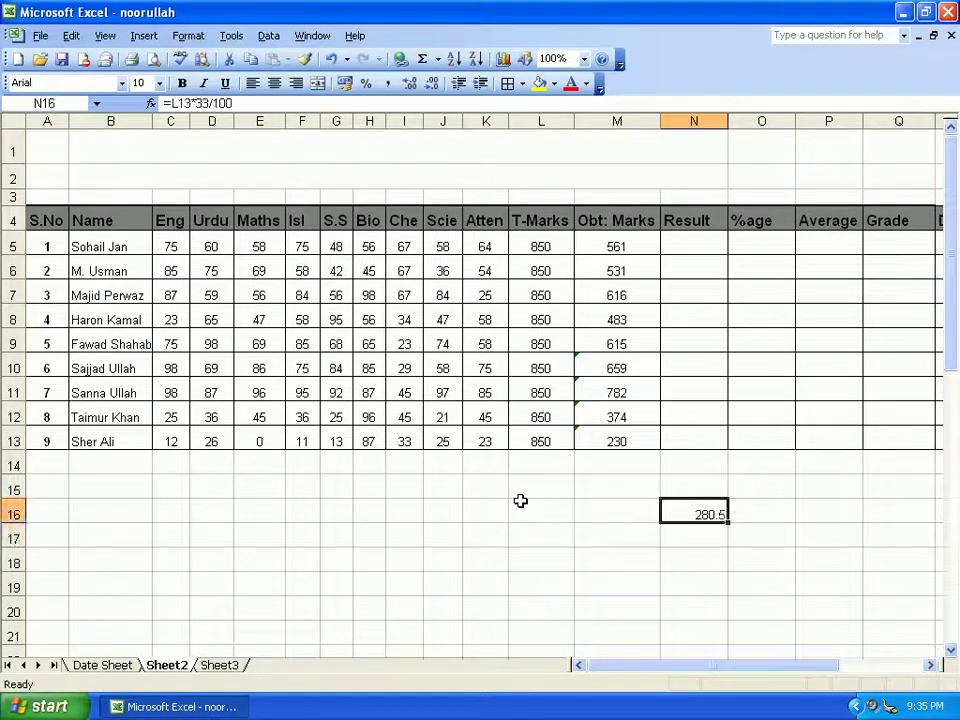
key("Delete")
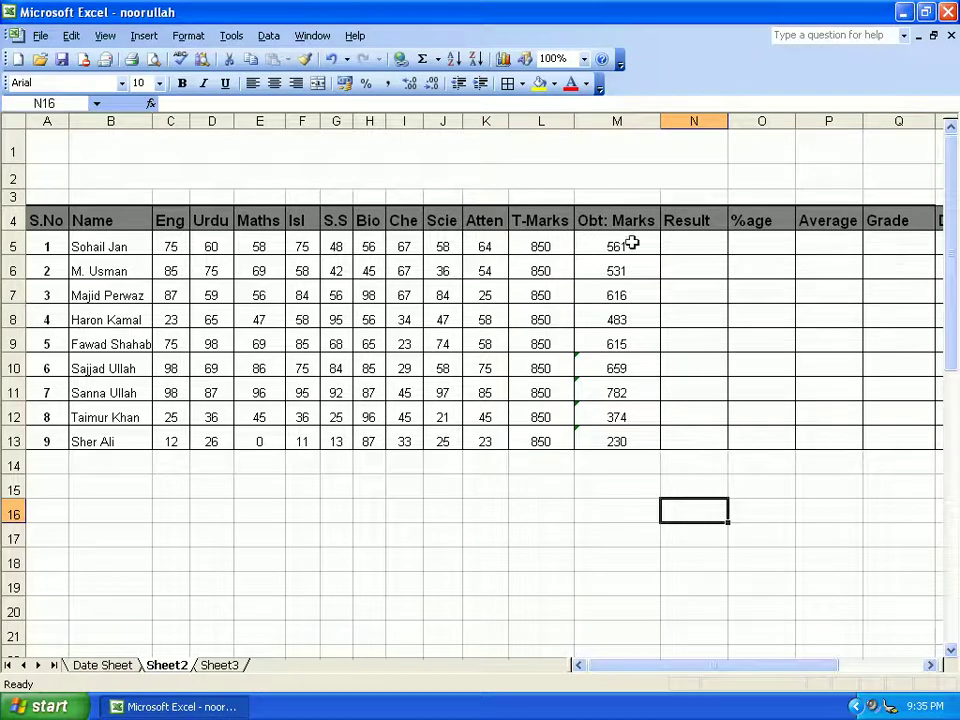
left_click(683, 250)
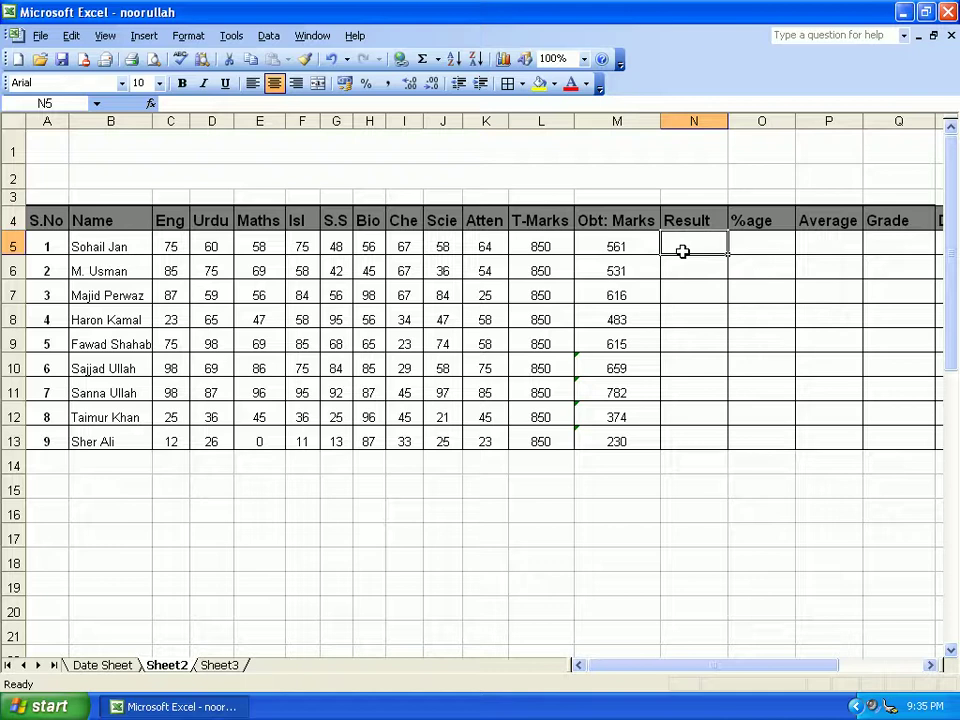
type("=")
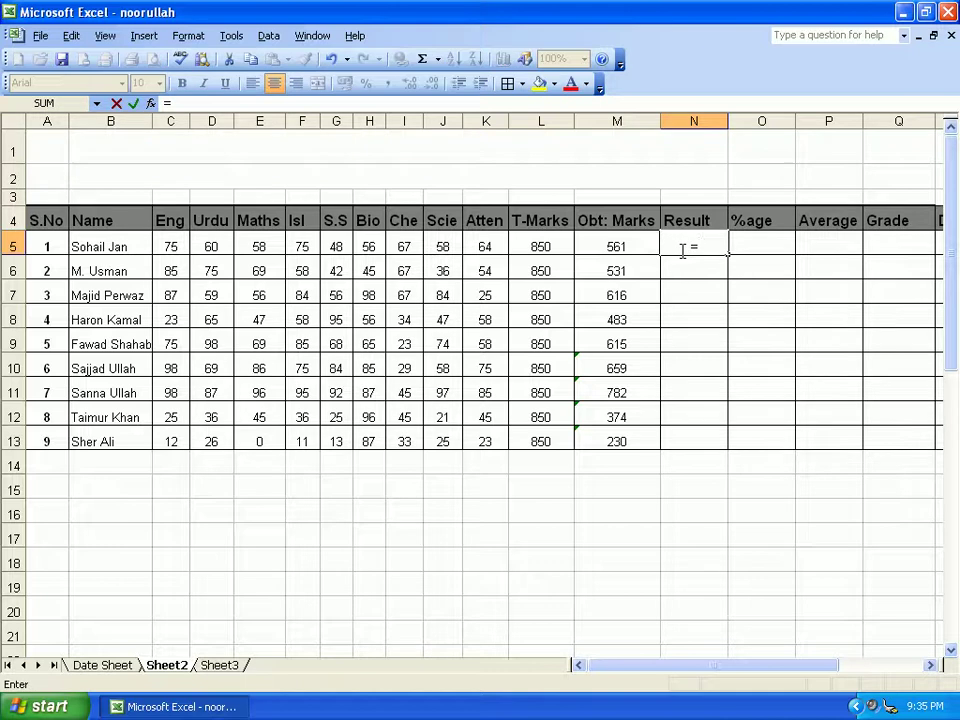
key("Escape")
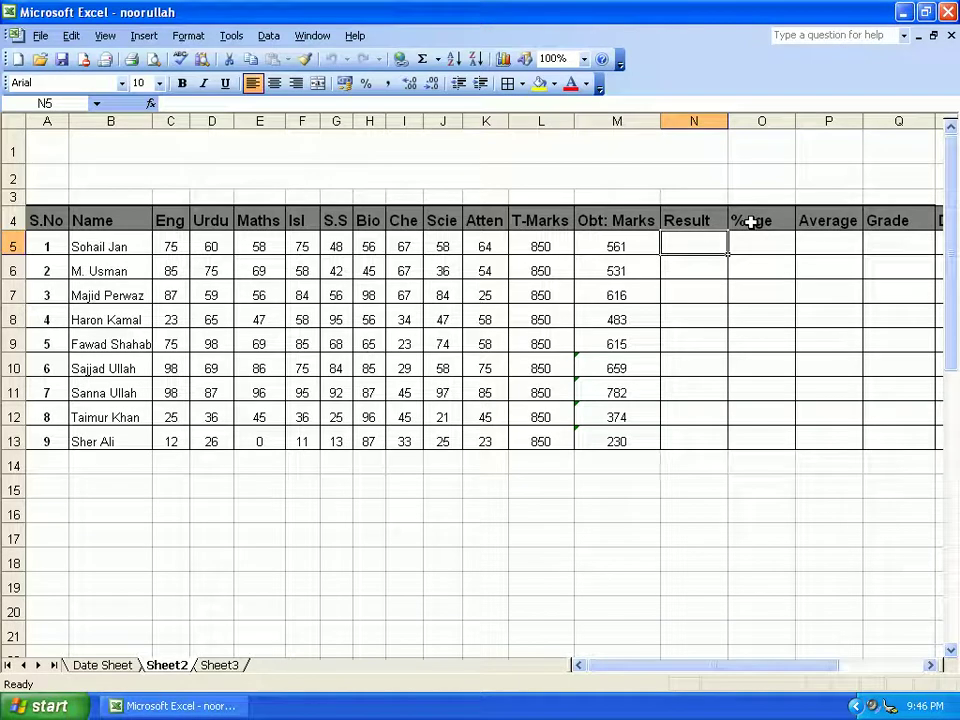
- Enter =IF(M5>=281,"Pass","Fail") in Result cell N5 and fill the formula down through N13
type("=")
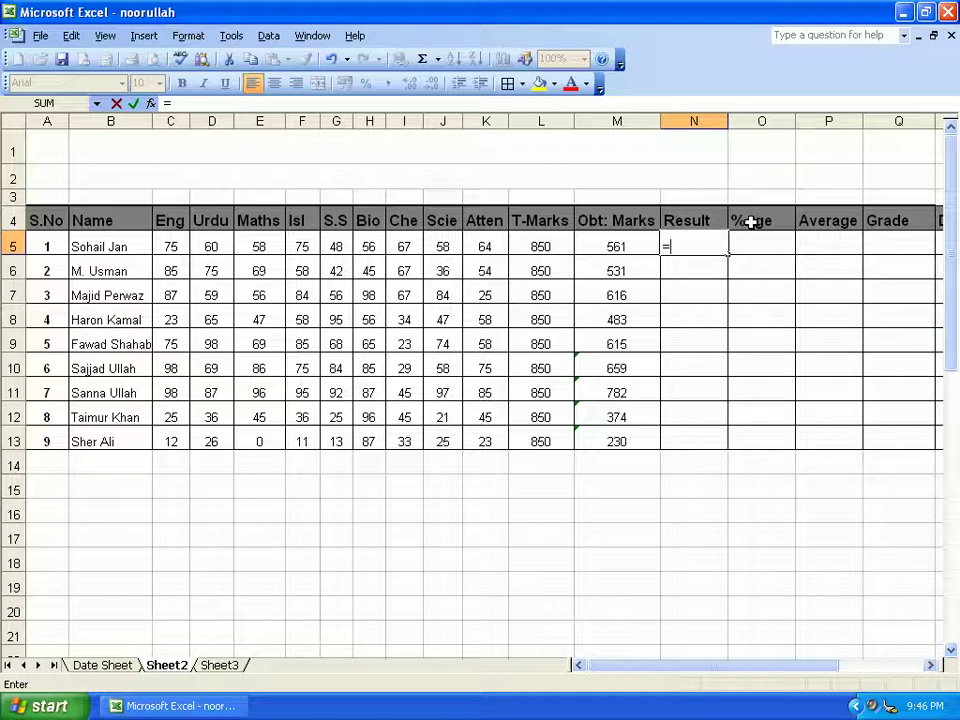
type("if(")
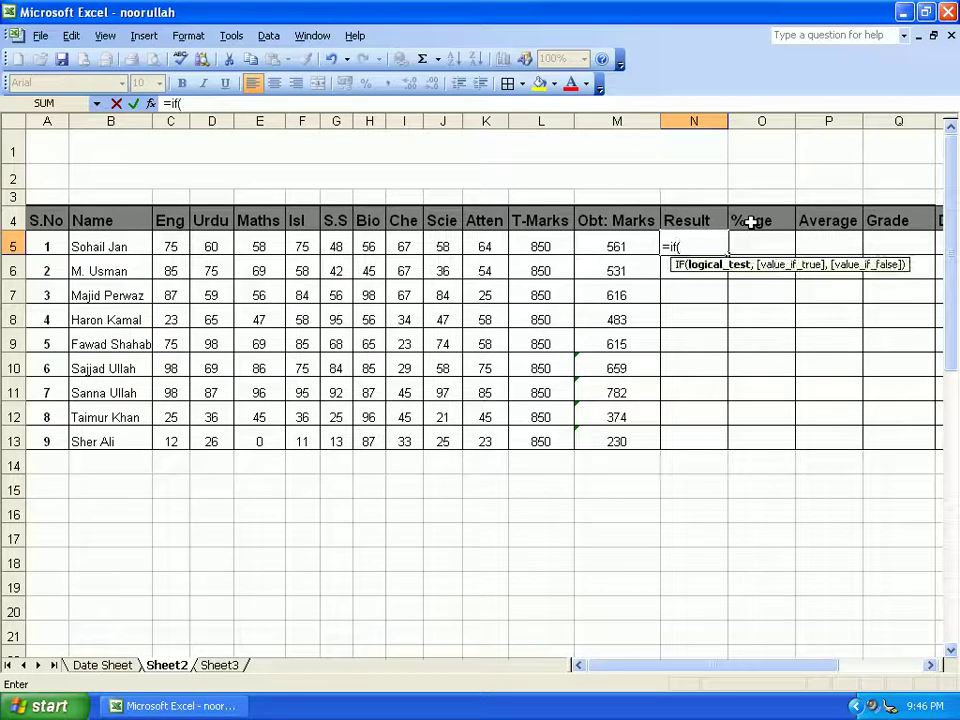
left_click(612, 247)
type(">")
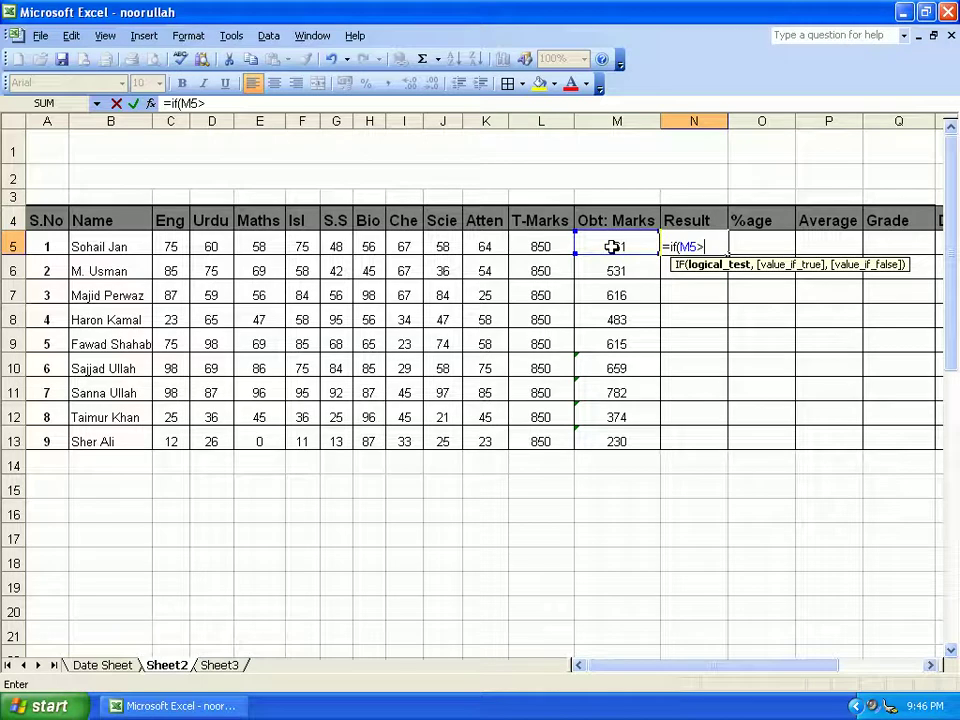
type("=281")
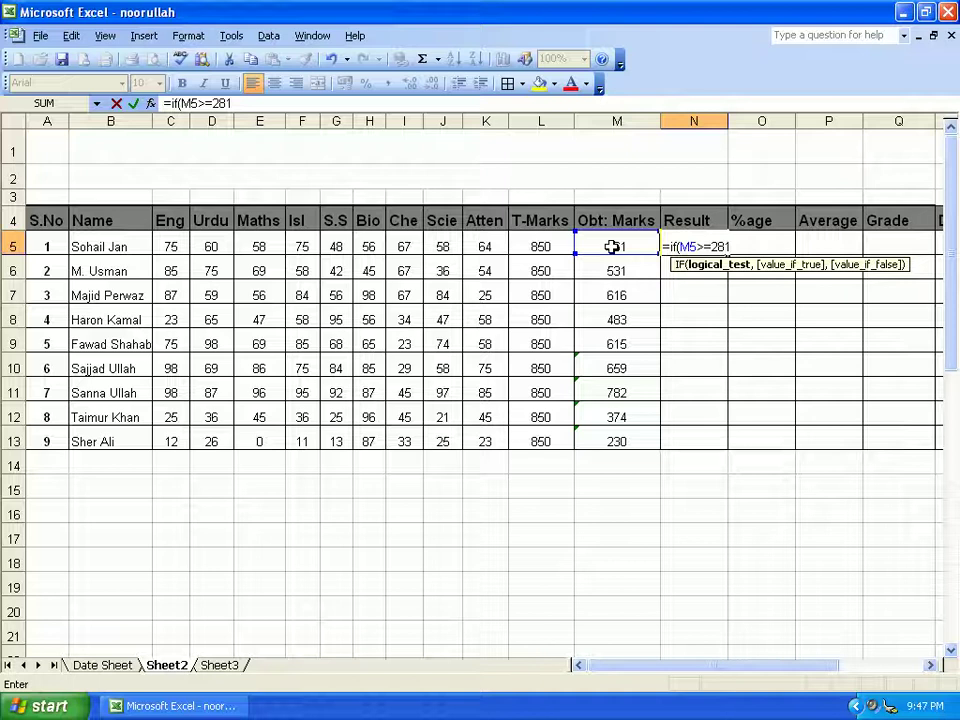
type(",")
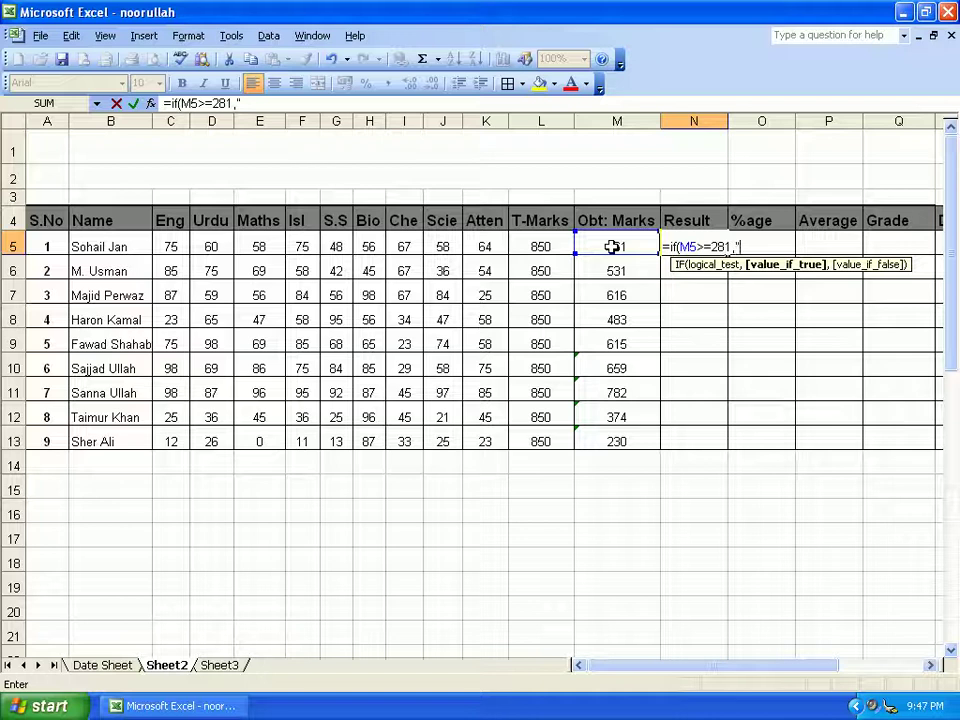
type("Pass\"")
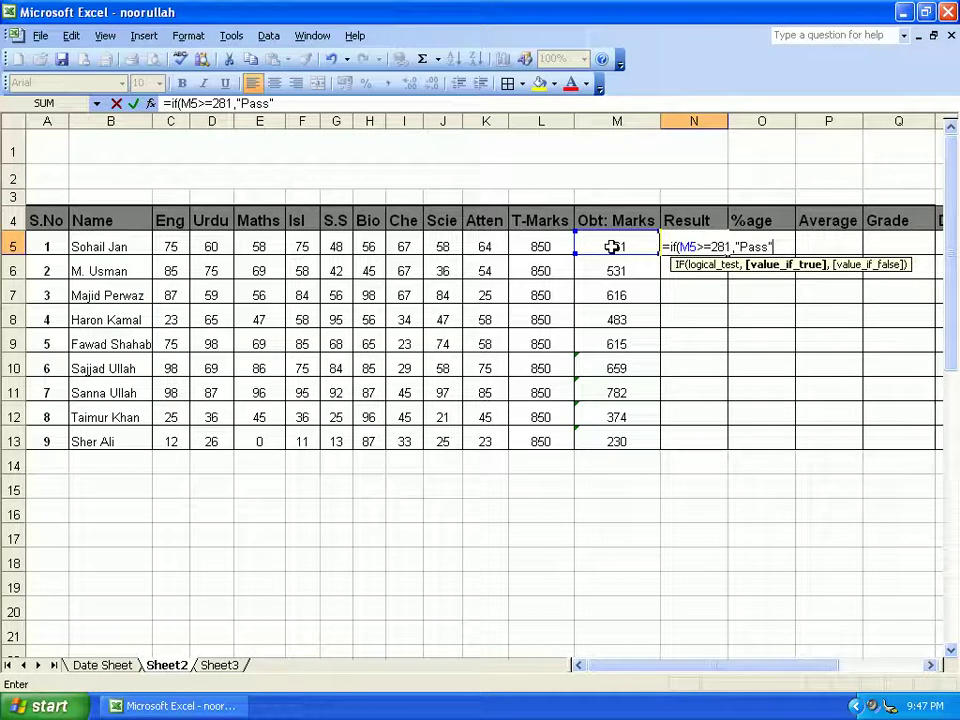
type(",")
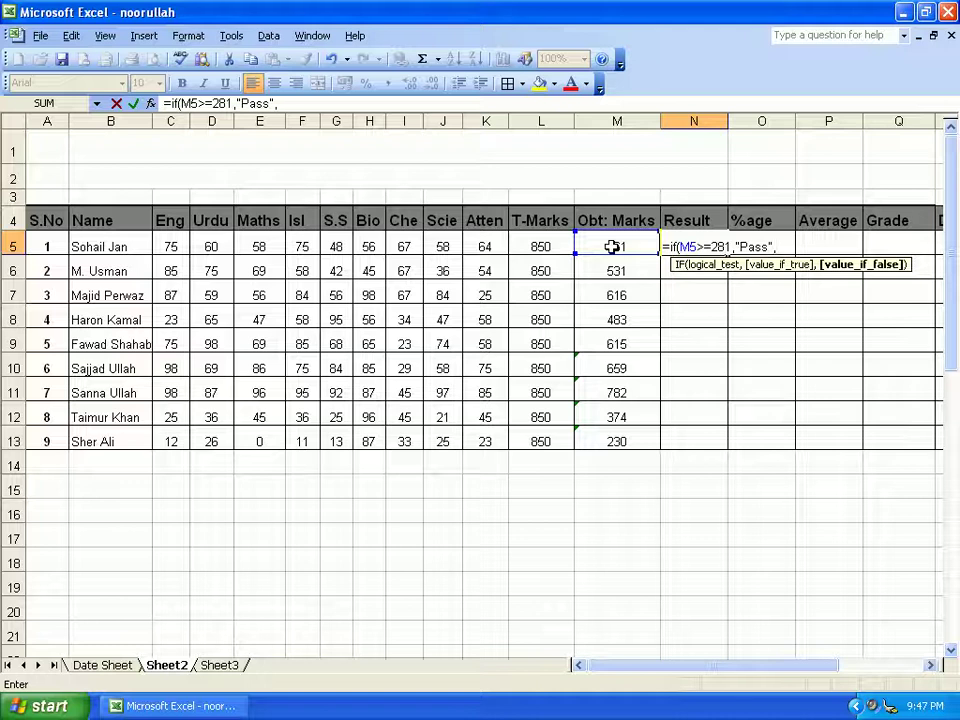
type("\"Fauk")
key("BackSpace")
type("l")
key("BackSpace")
key("BackSpace")
type("il\")")
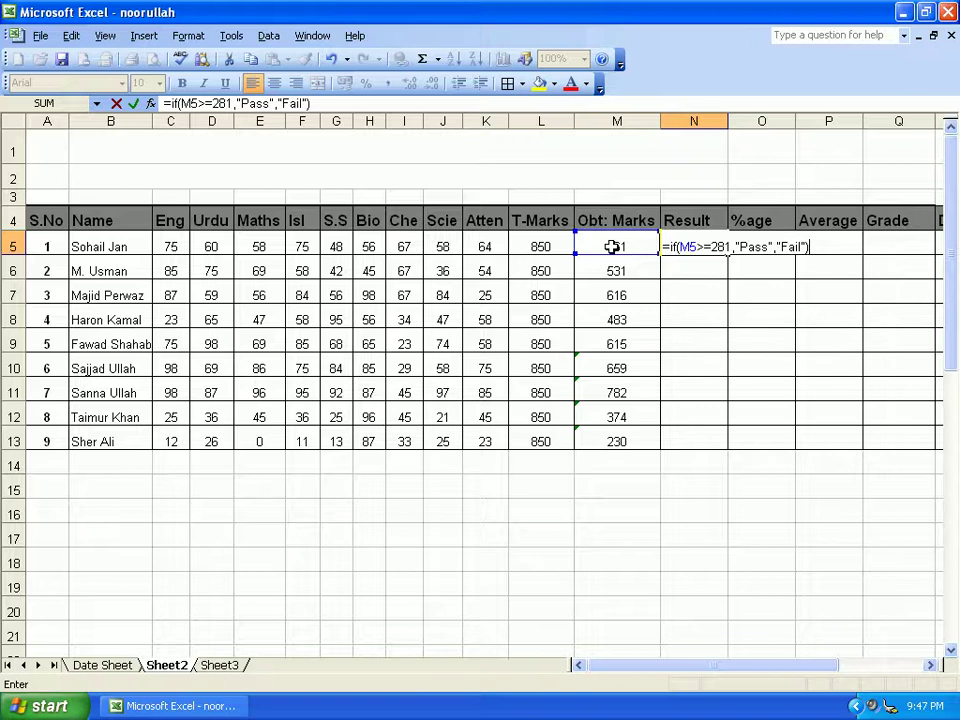
key("Return")
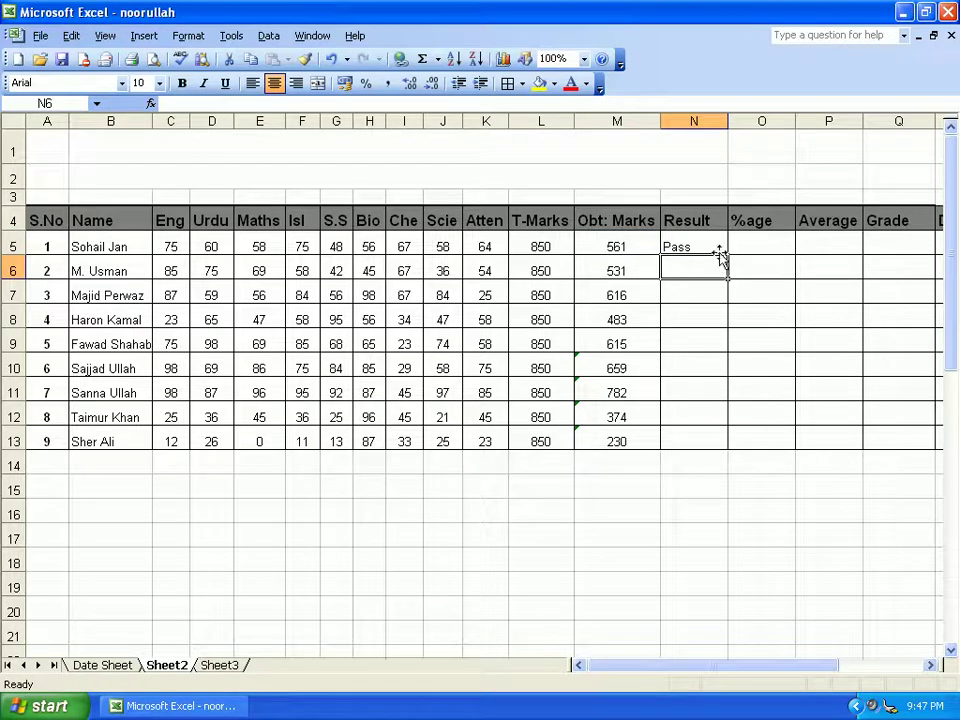
left_click(685, 248)
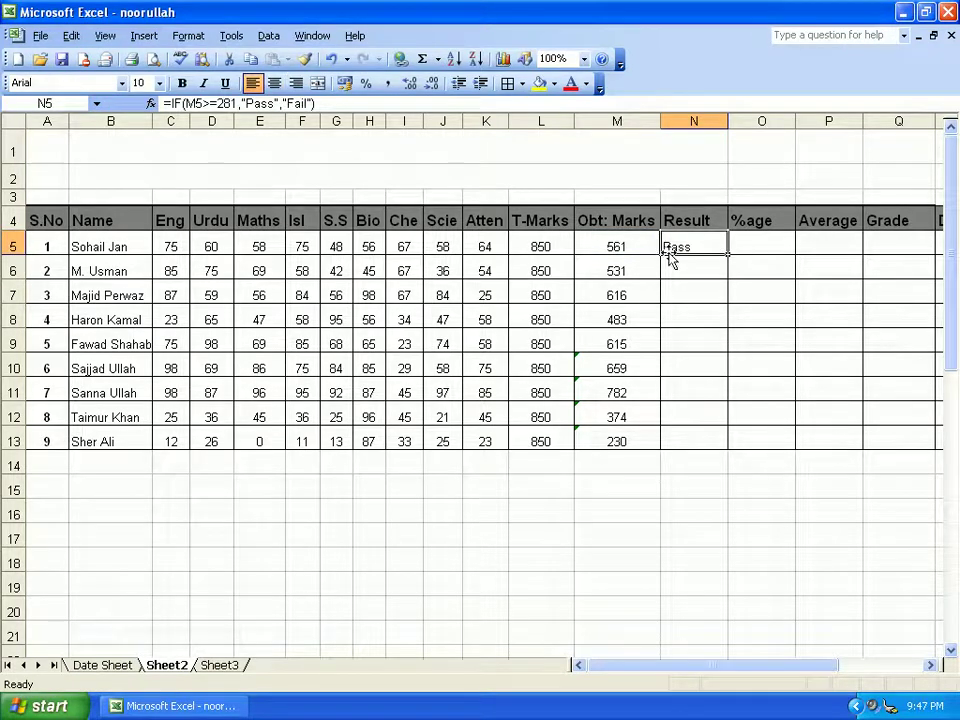
left_click_drag(731, 257, 709, 442)
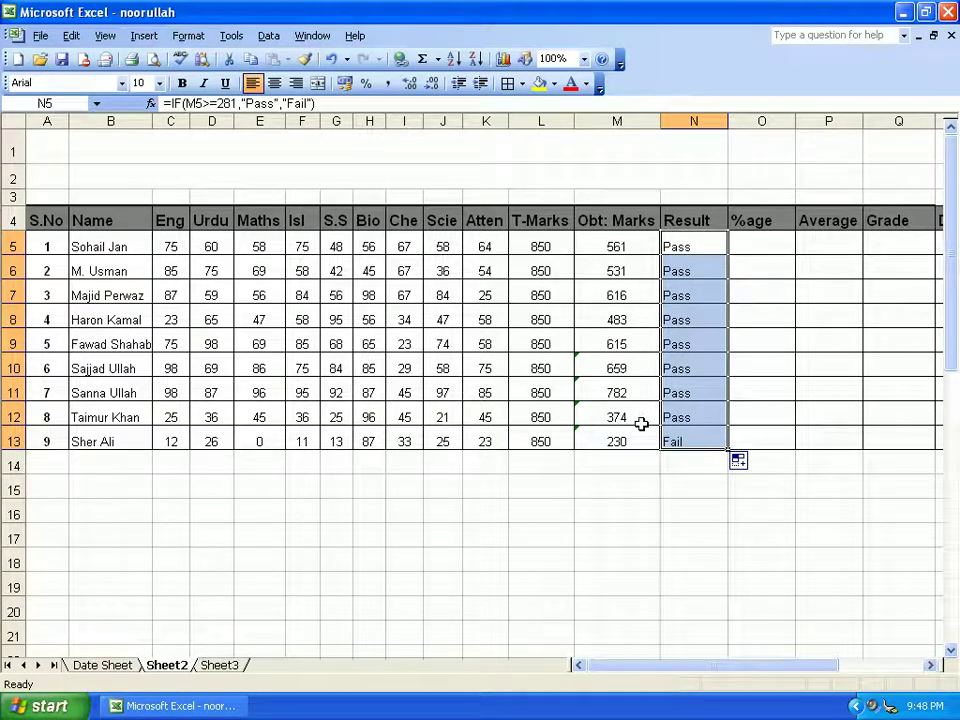
- Change the row 8 marks to Urdu 23, Isl 21, S.S 13 and Bio 11, and check the result in N8
left_click(223, 317)
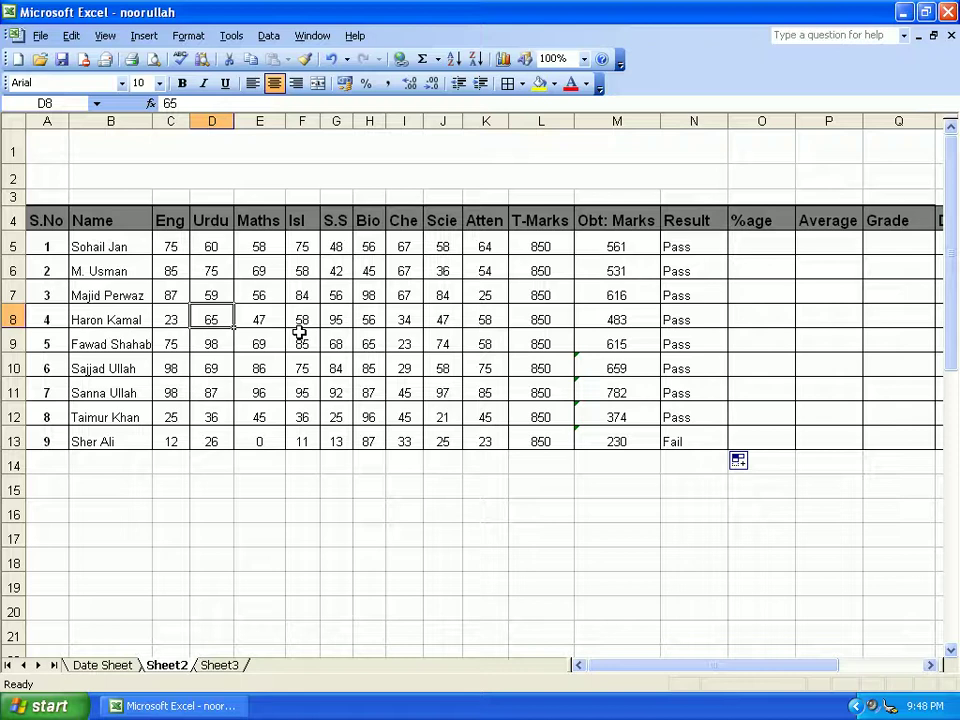
type("23")
left_click(299, 330)
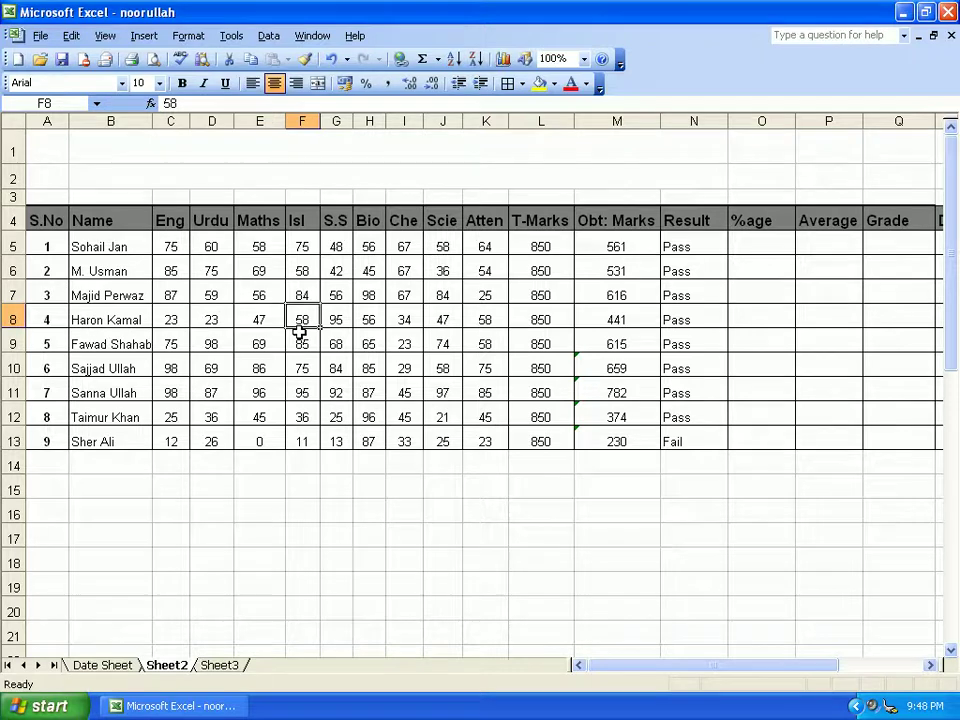
type("21")
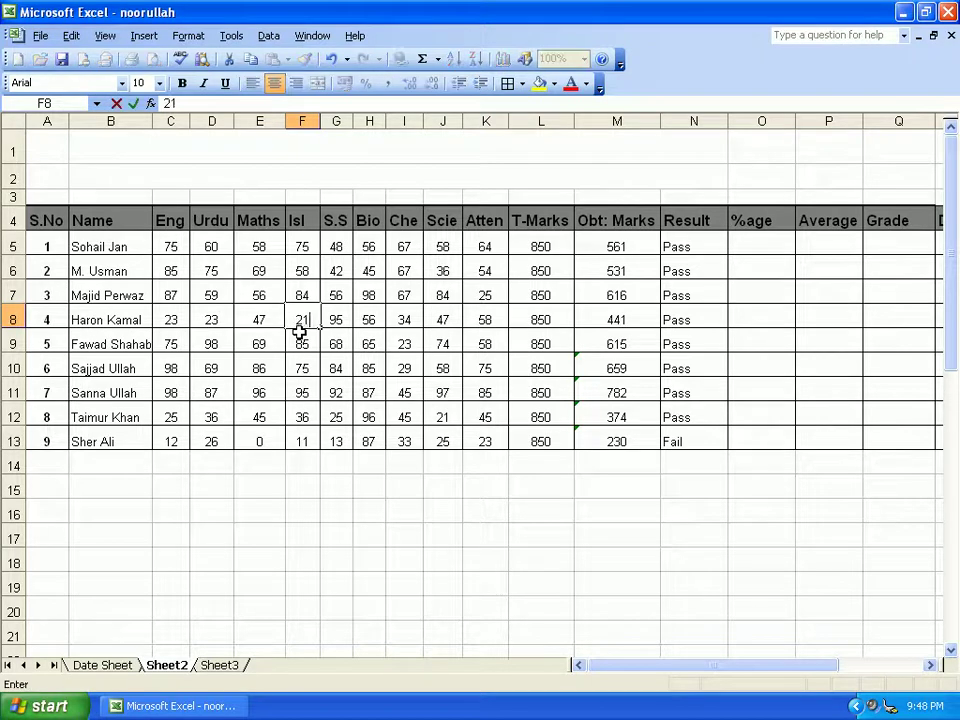
key("Tab")
type("13")
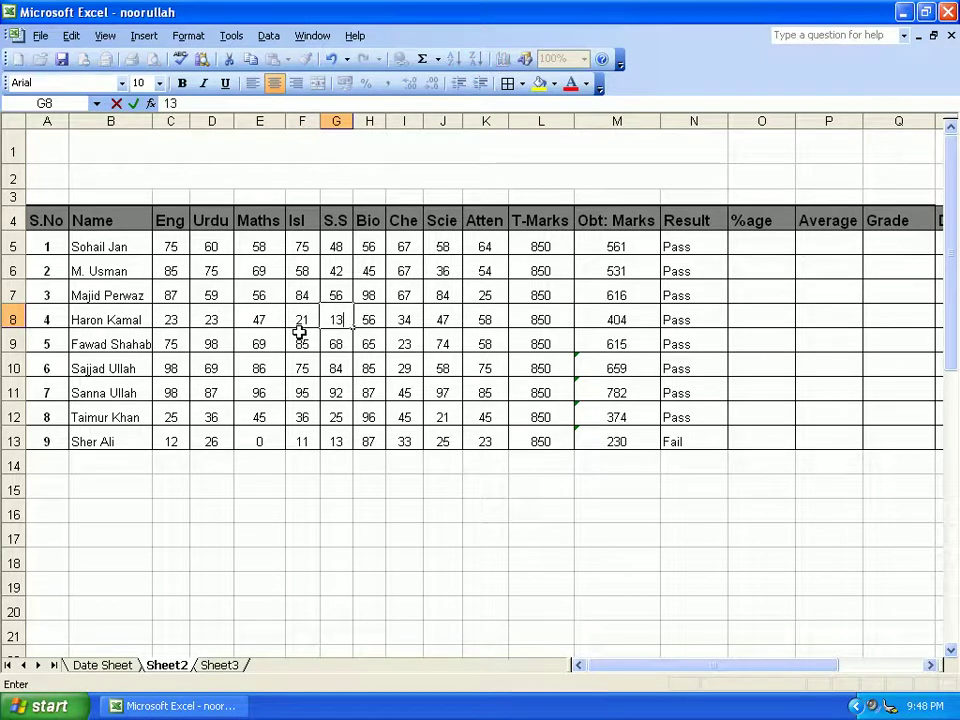
key("Tab")
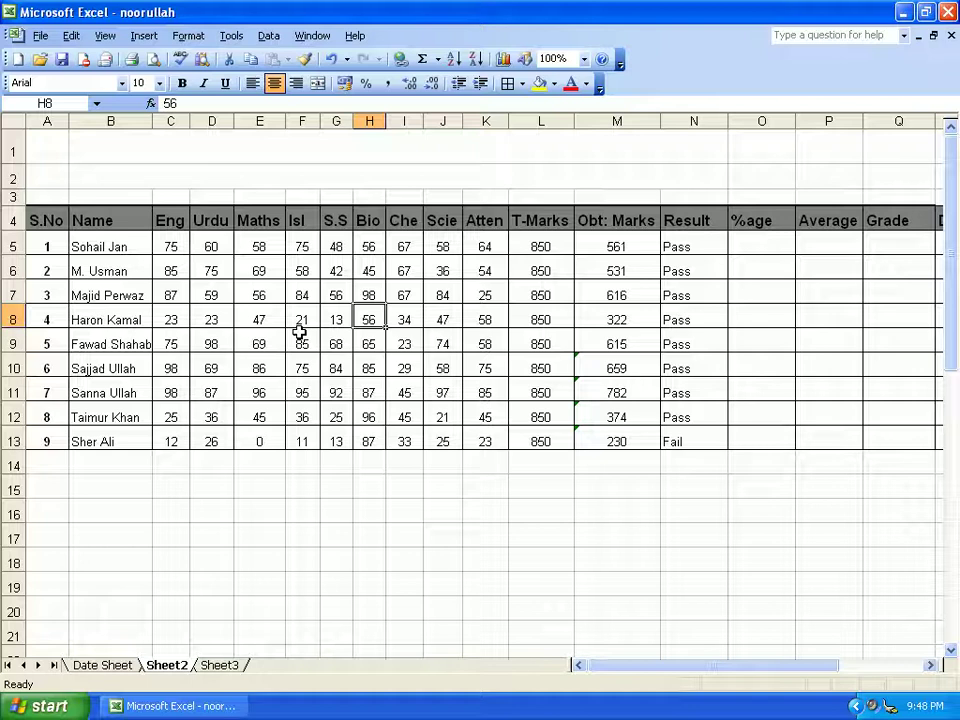
type("11")
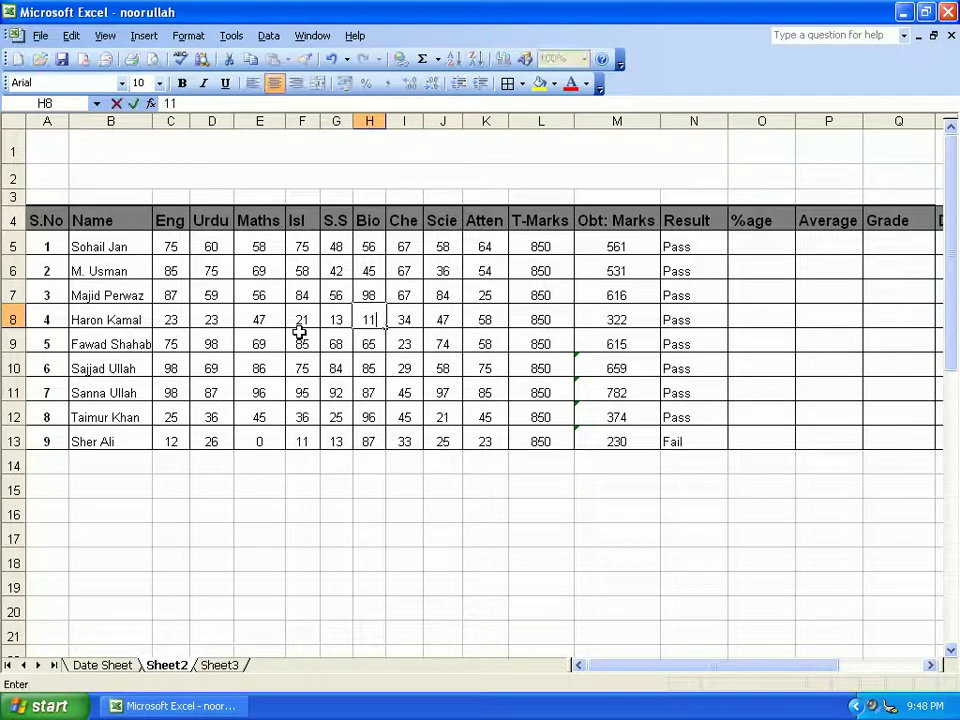
key("Tab")
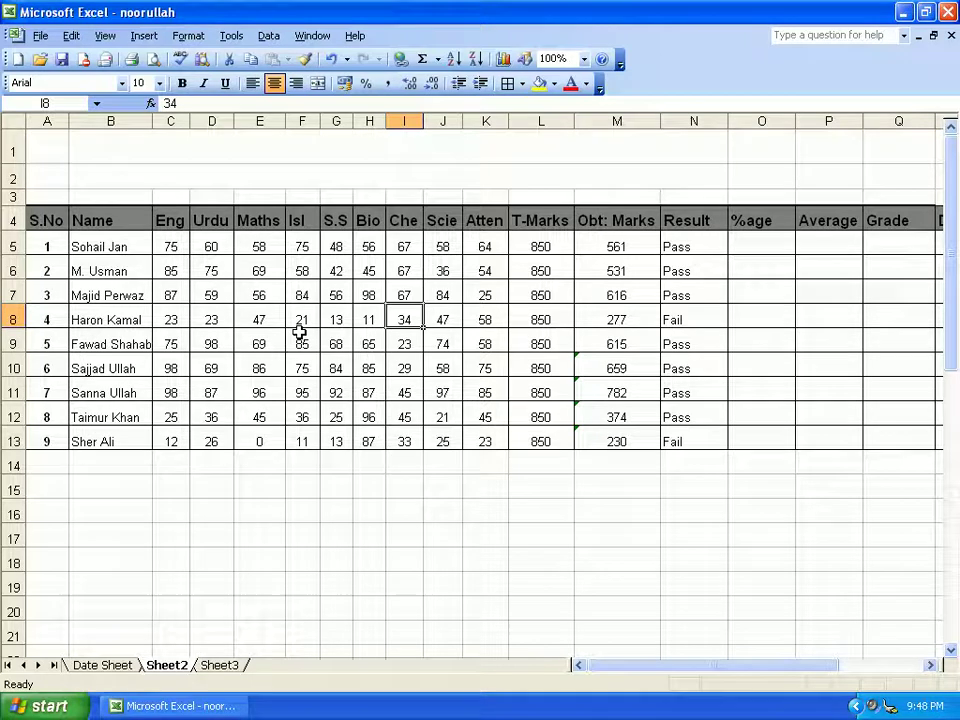
left_click(684, 317)
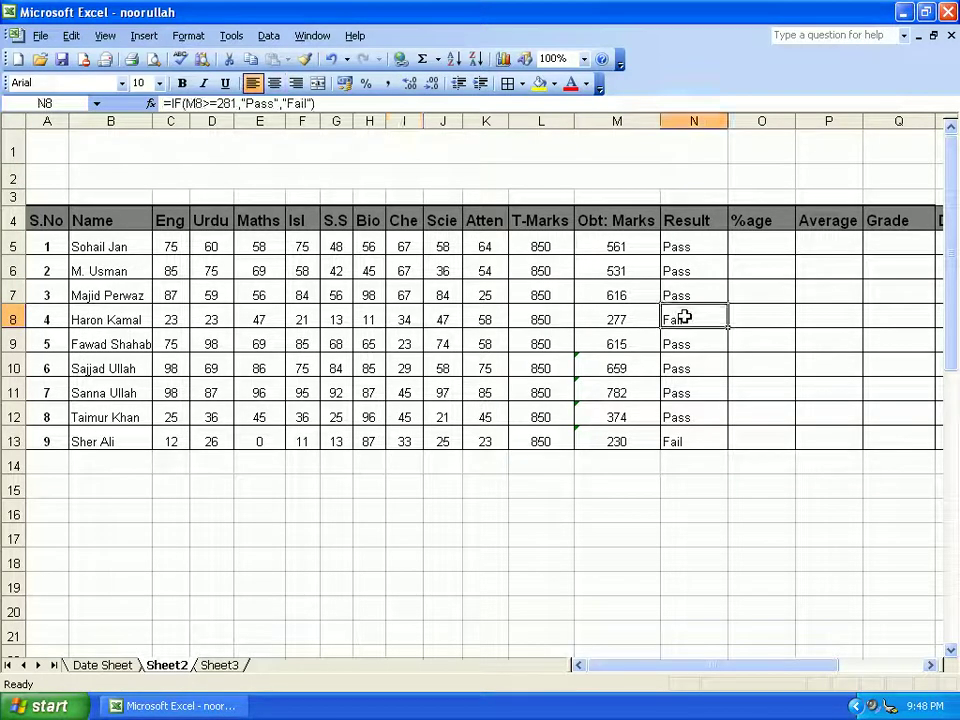
- Calculate the first student's percentage in %age cell O5 with =M5*100/L5
left_click(755, 244)
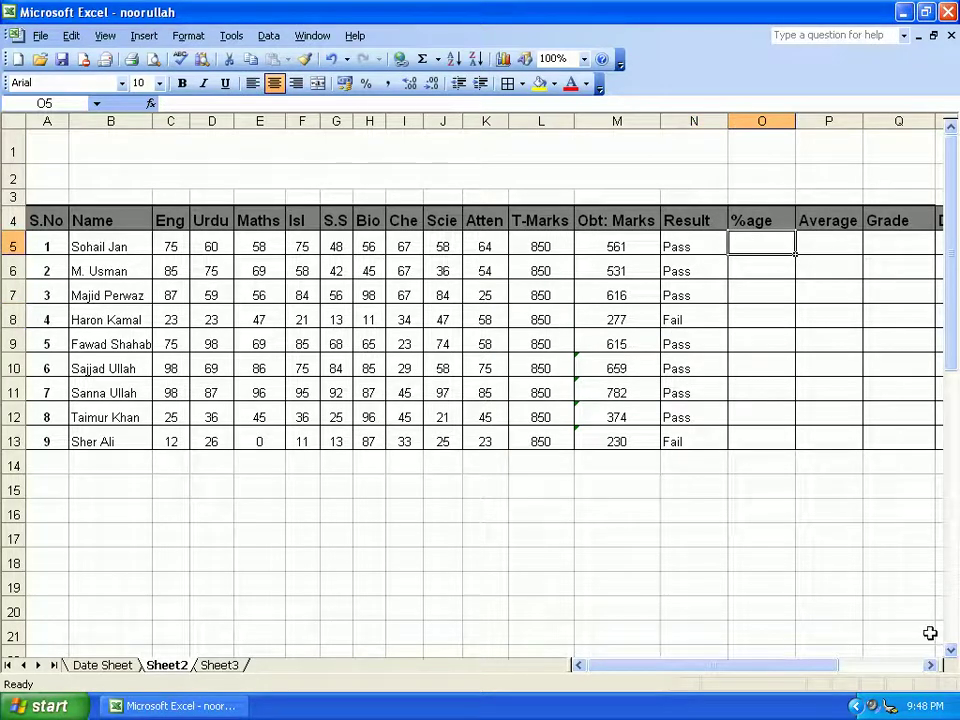
left_click(930, 665)
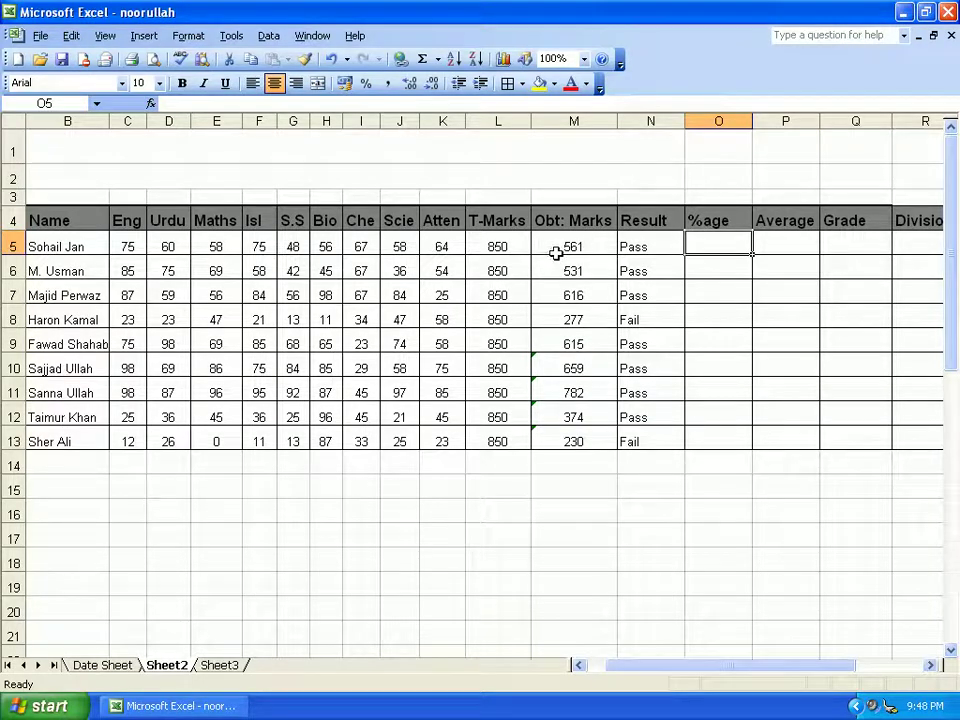
type("=")
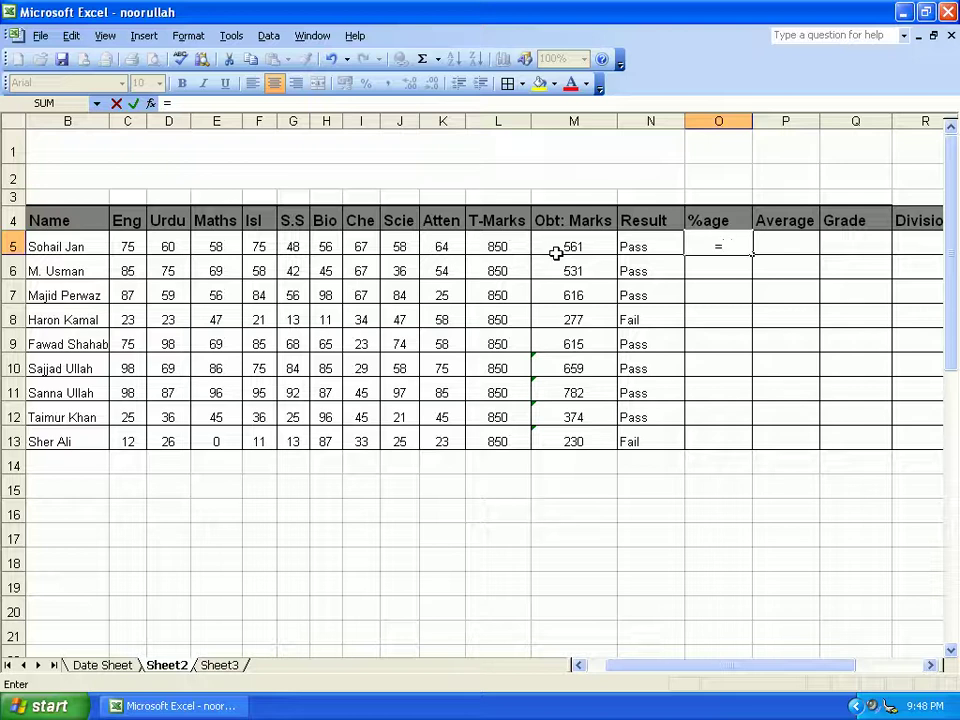
left_click(555, 246)
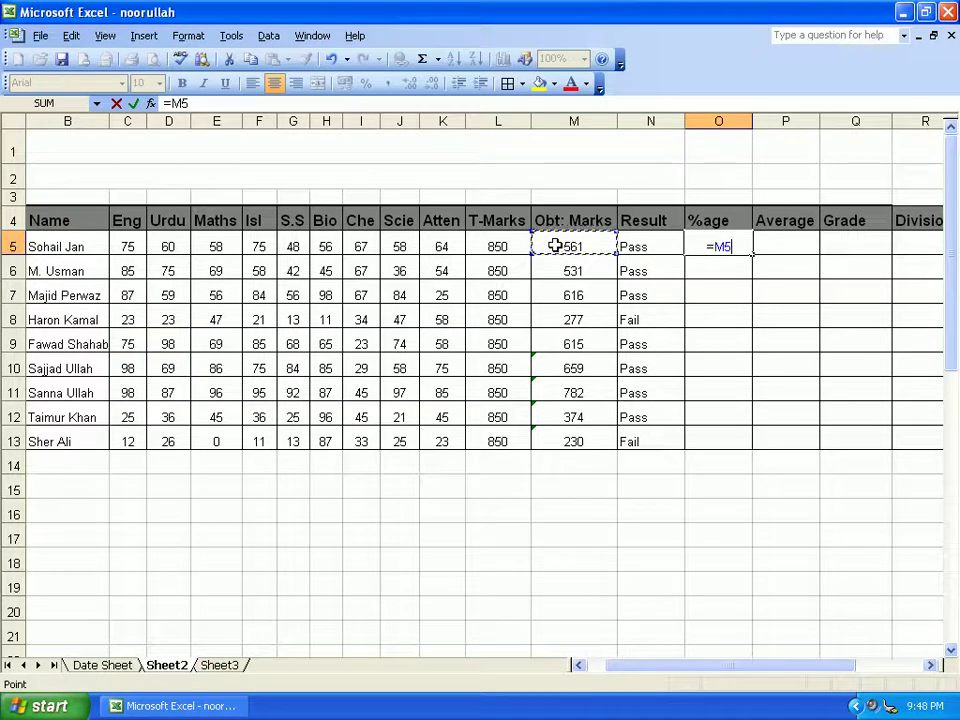
type("*100/")
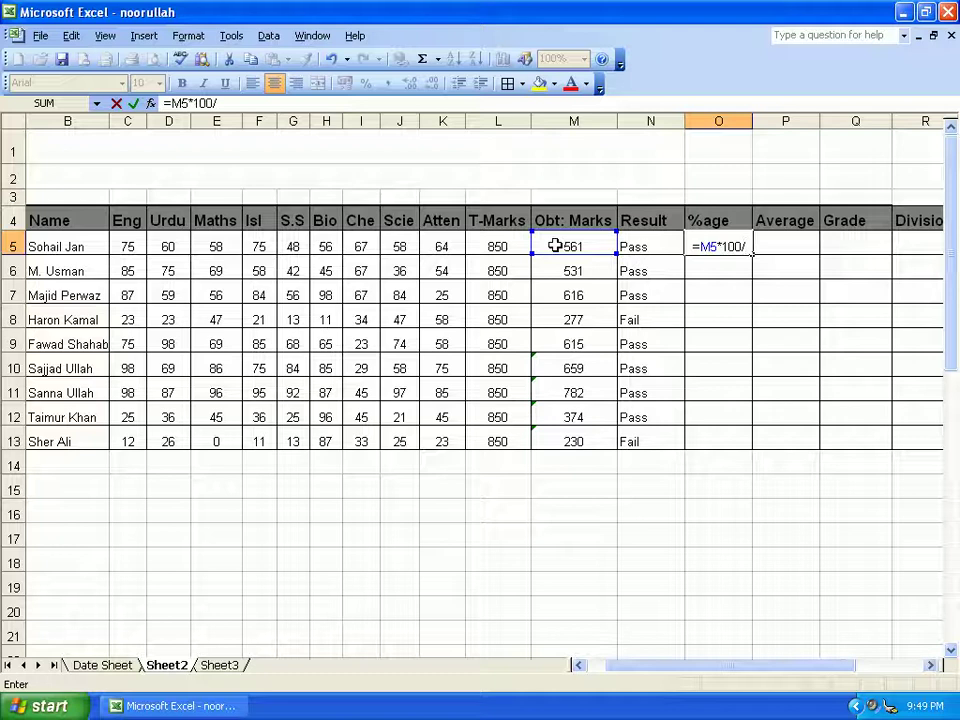
left_click(498, 246)
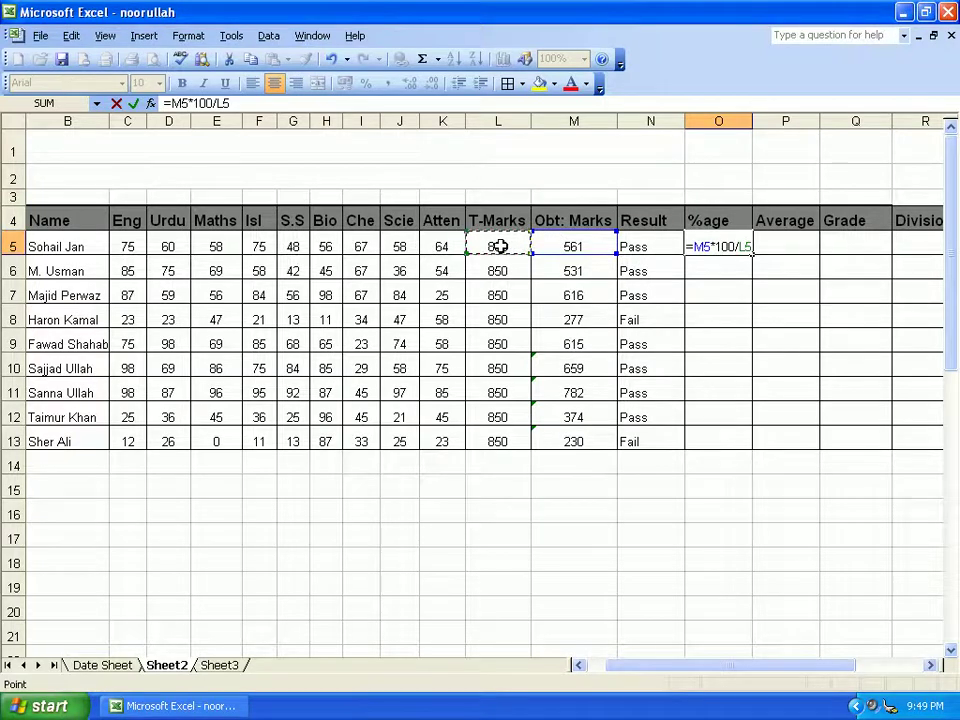
key("Return")
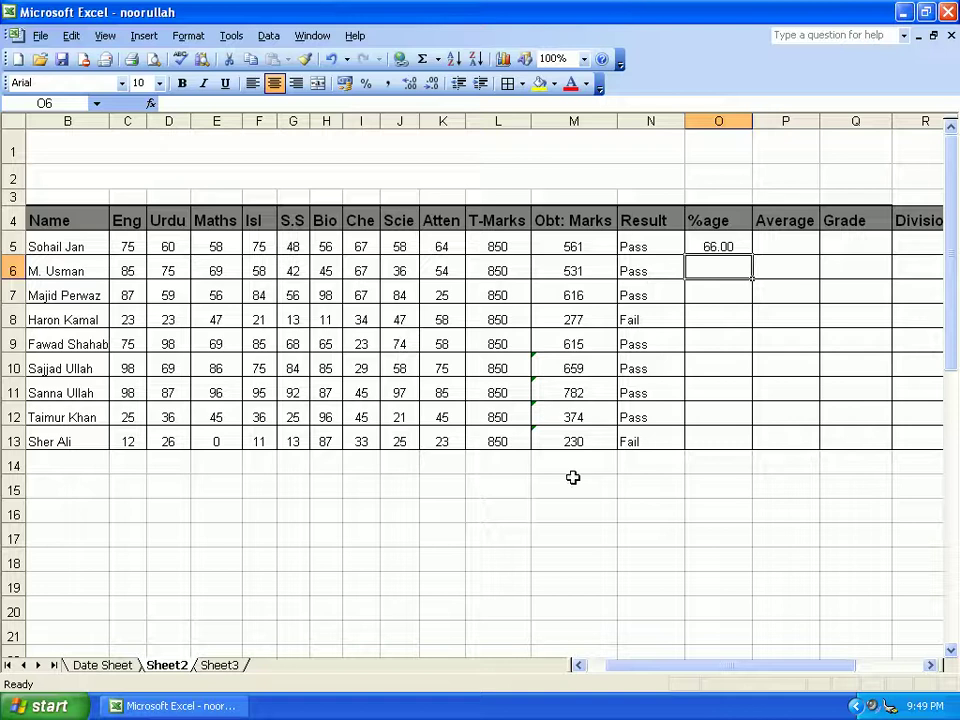
- Enter the percentage formula =M6/L6*100 in O6 and fill it down through O13
type("=")
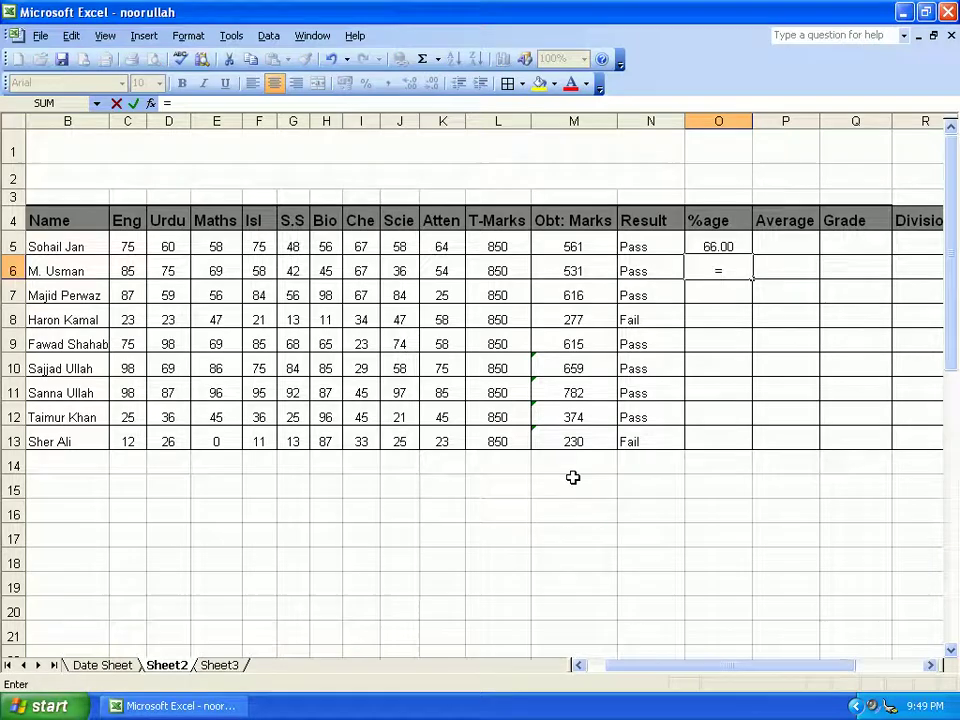
left_click(583, 270)
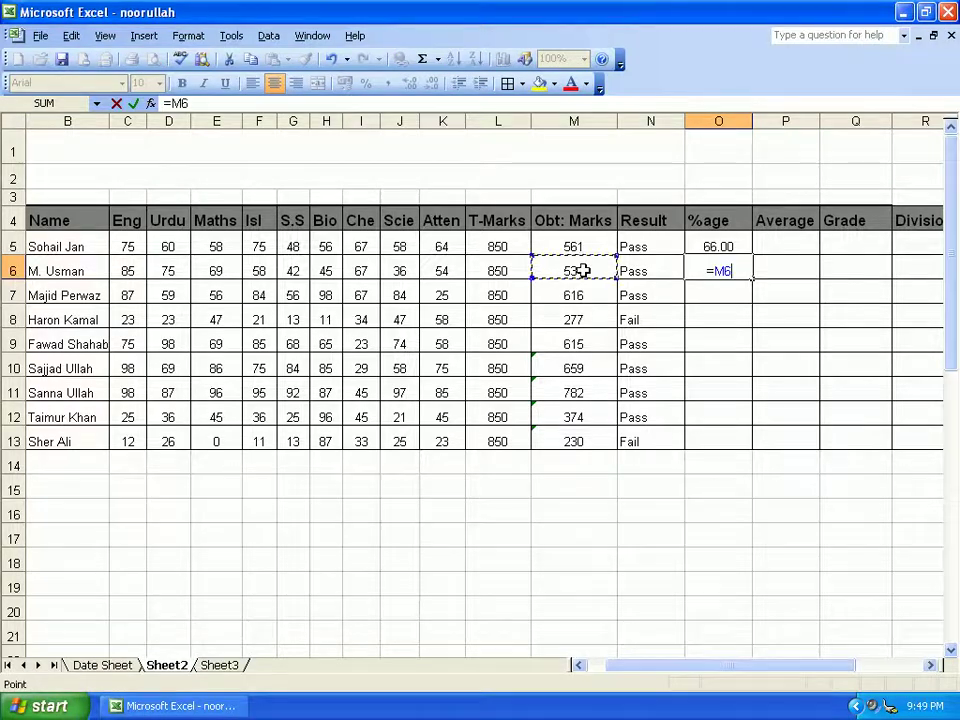
type("/")
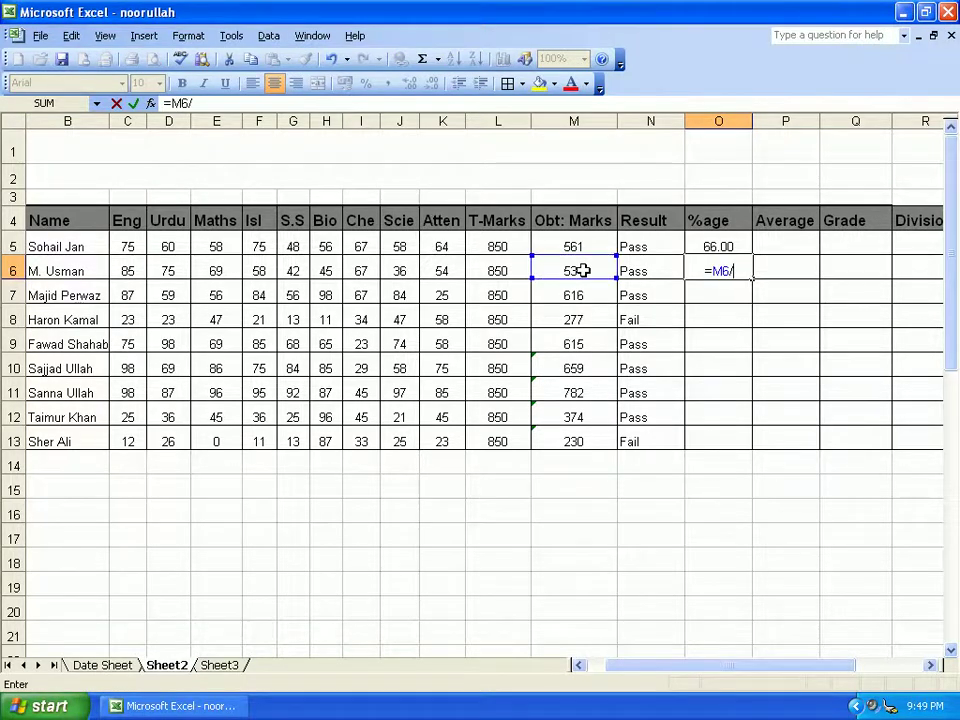
left_click(500, 271)
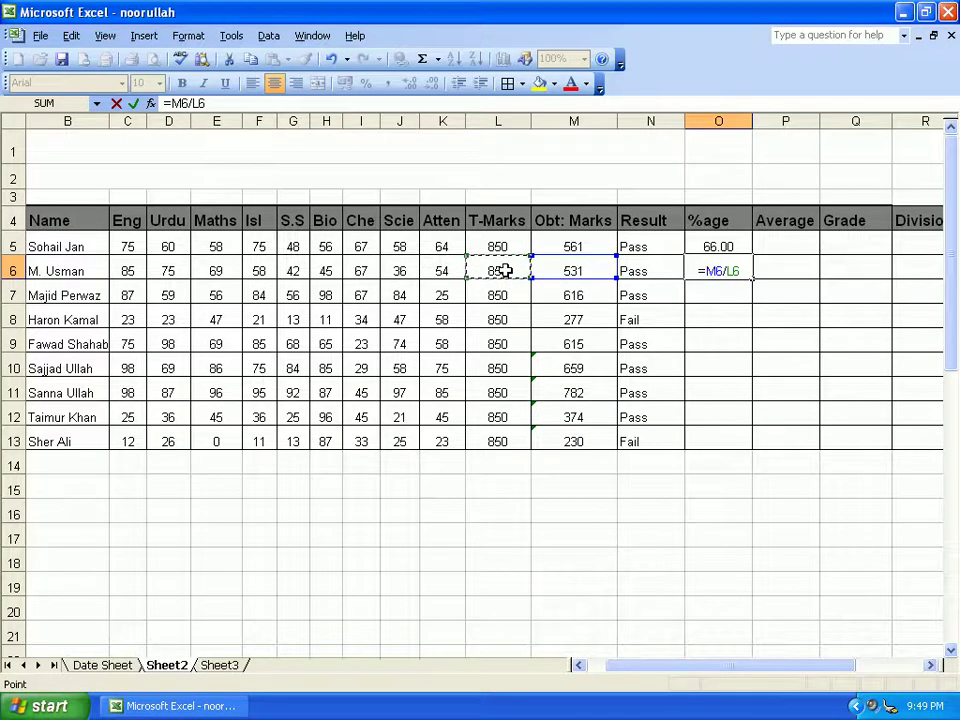
type("*100")
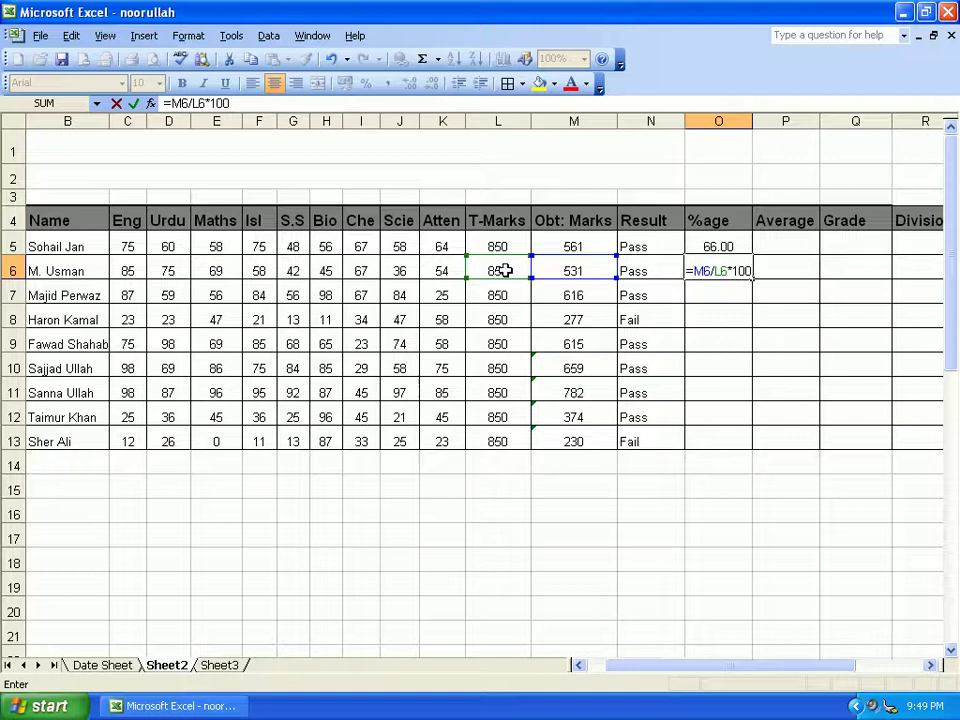
key("Return")
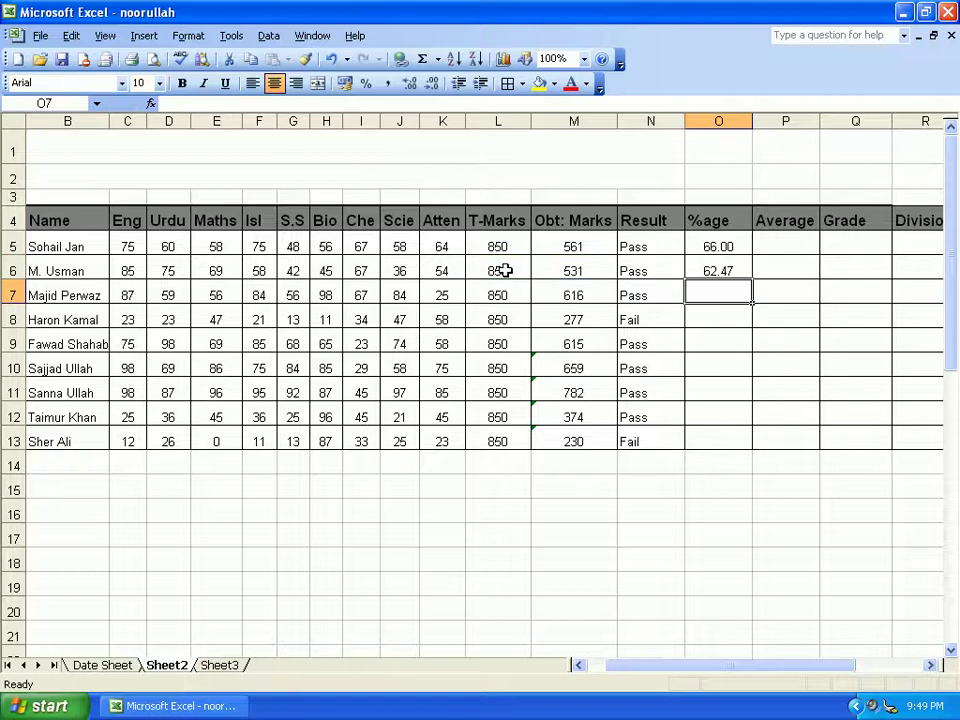
left_click(749, 271)
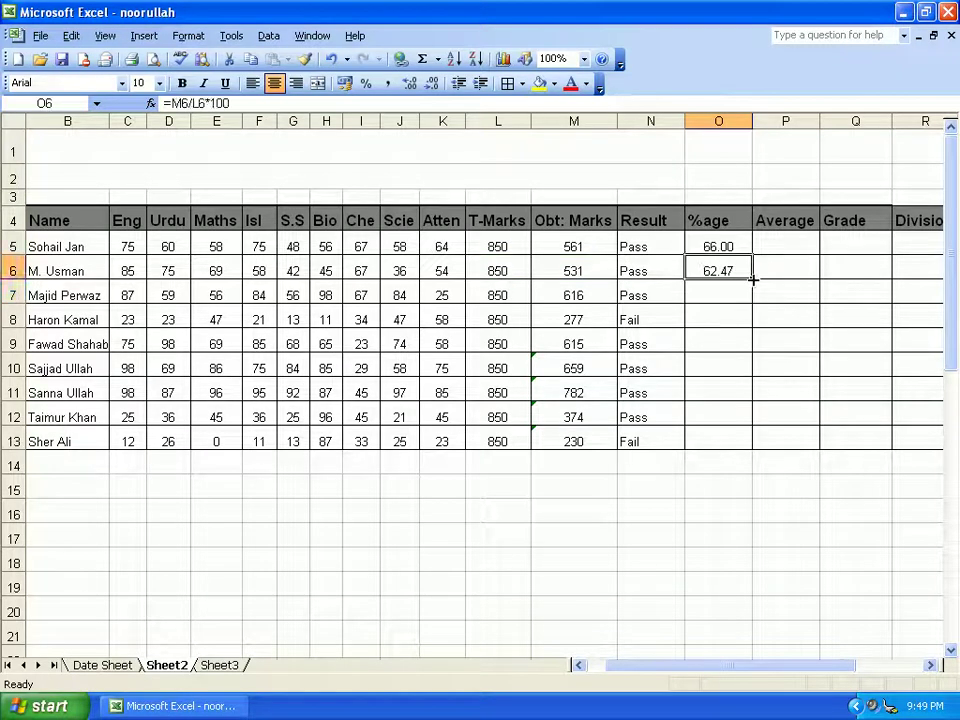
left_click_drag(756, 282, 742, 444)
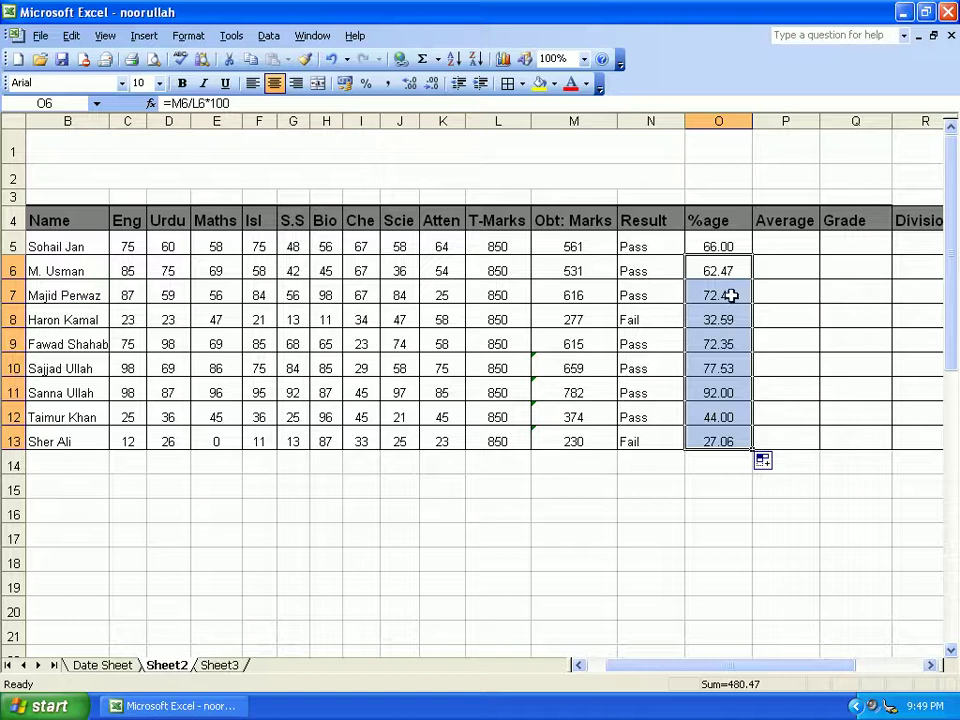
left_click(786, 247)
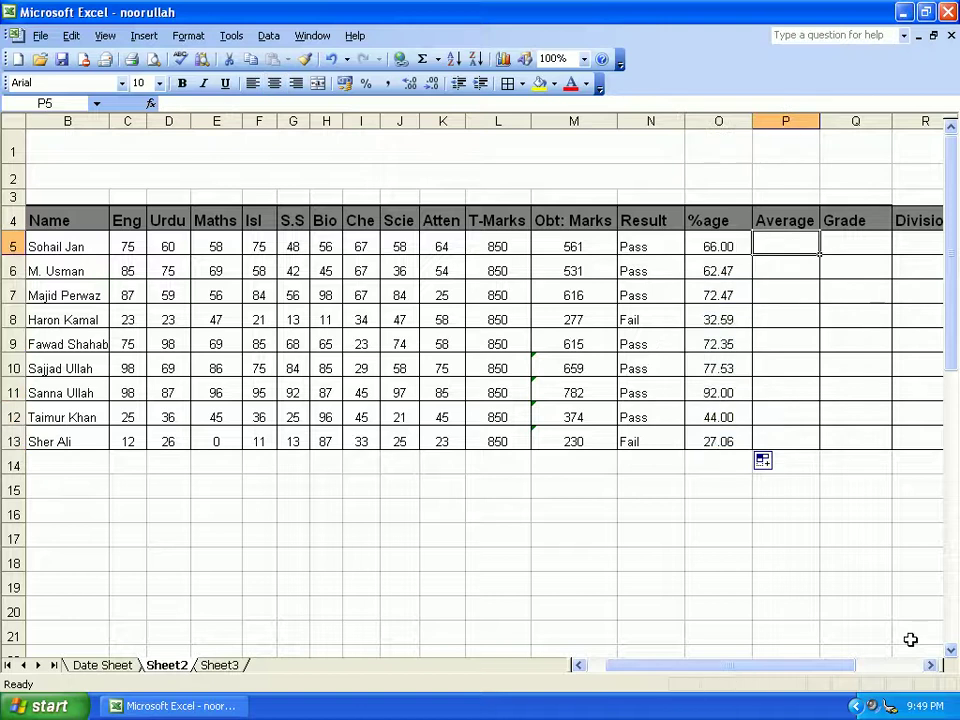
- Calculate the first student's average in Average cell P5 with =AVERAGE(C5:K5)
left_click(930, 665)
left_click(930, 665)
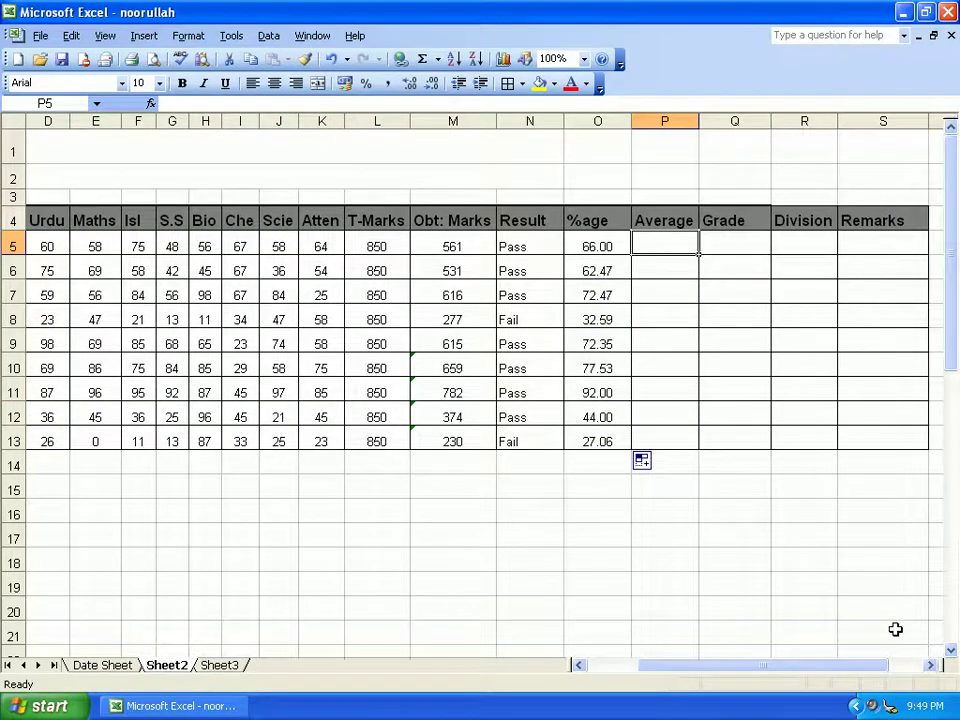
left_click_drag(789, 677, 730, 677)
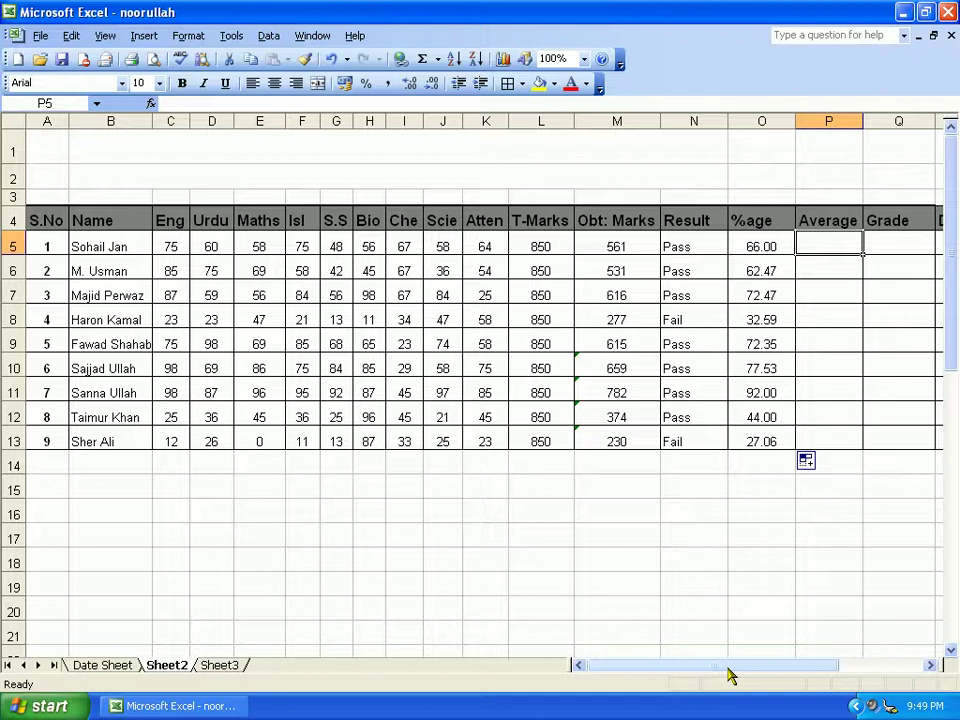
type("=a")
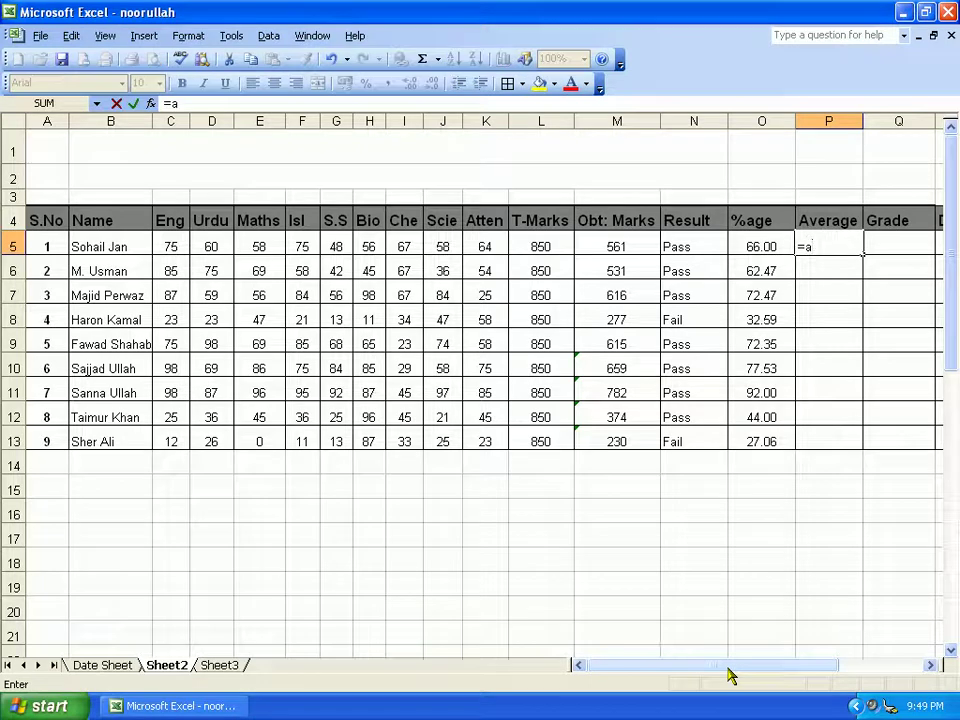
type("verage(")
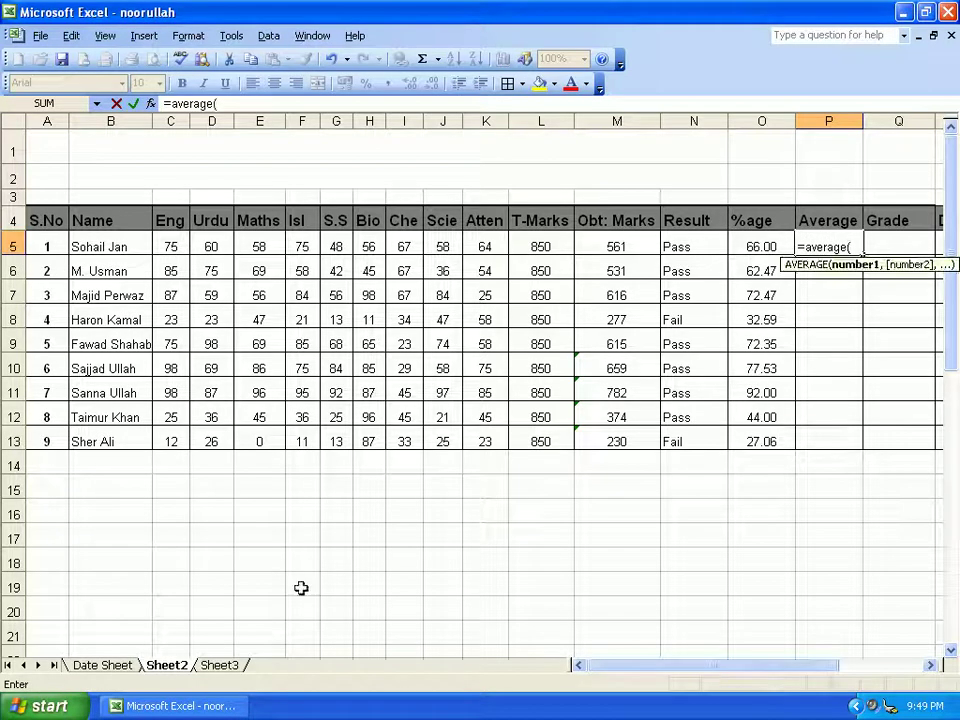
left_click_drag(164, 246, 510, 246)
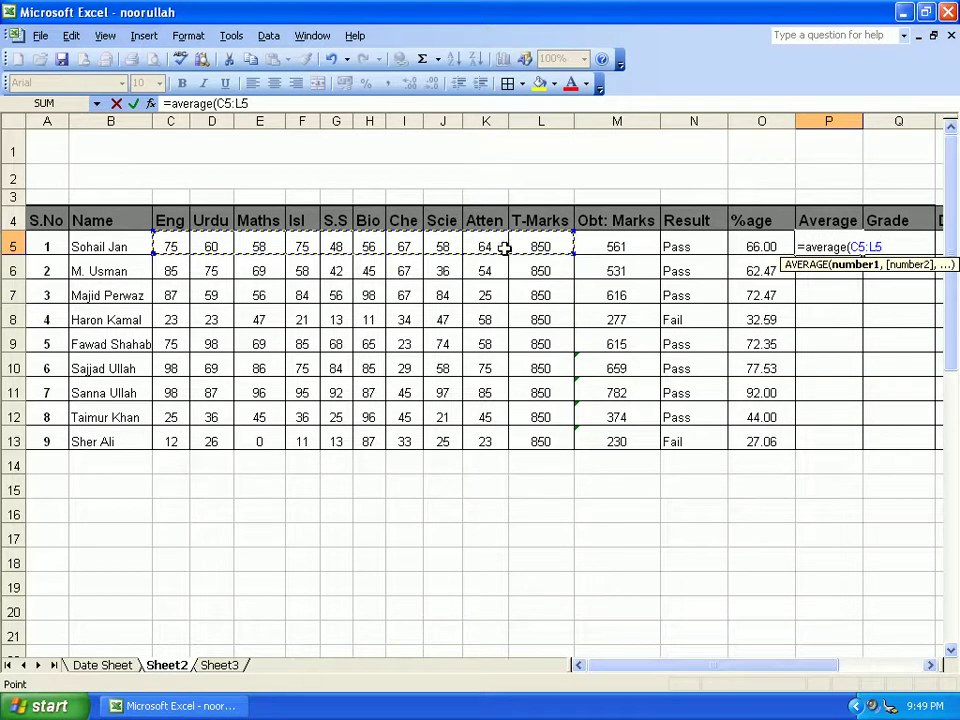
left_click_drag(178, 246, 479, 246)
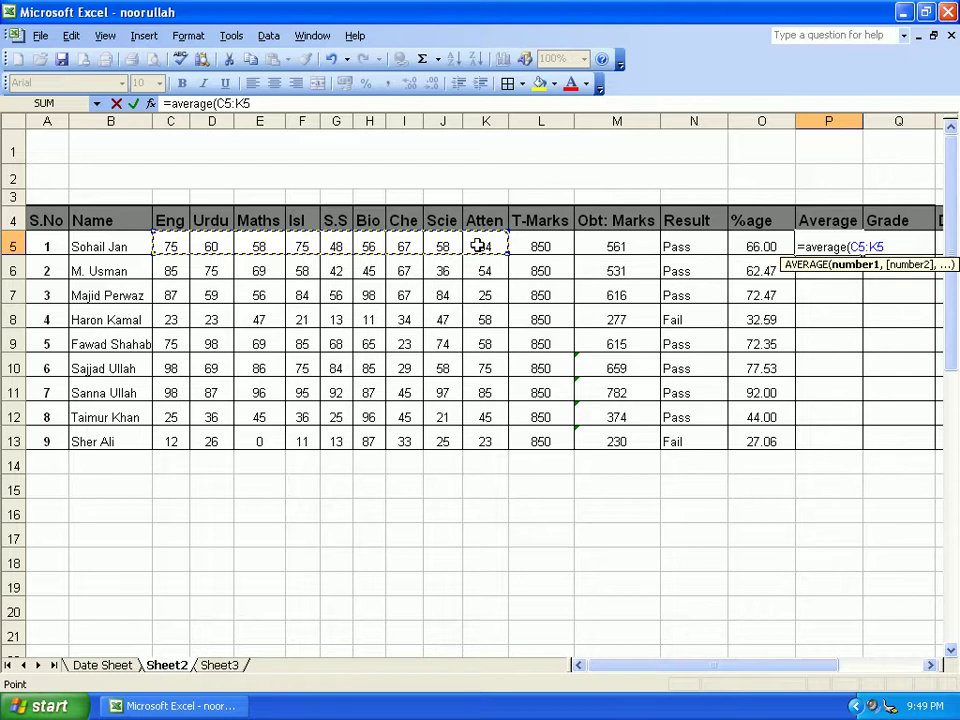
type(")")
key("Return")
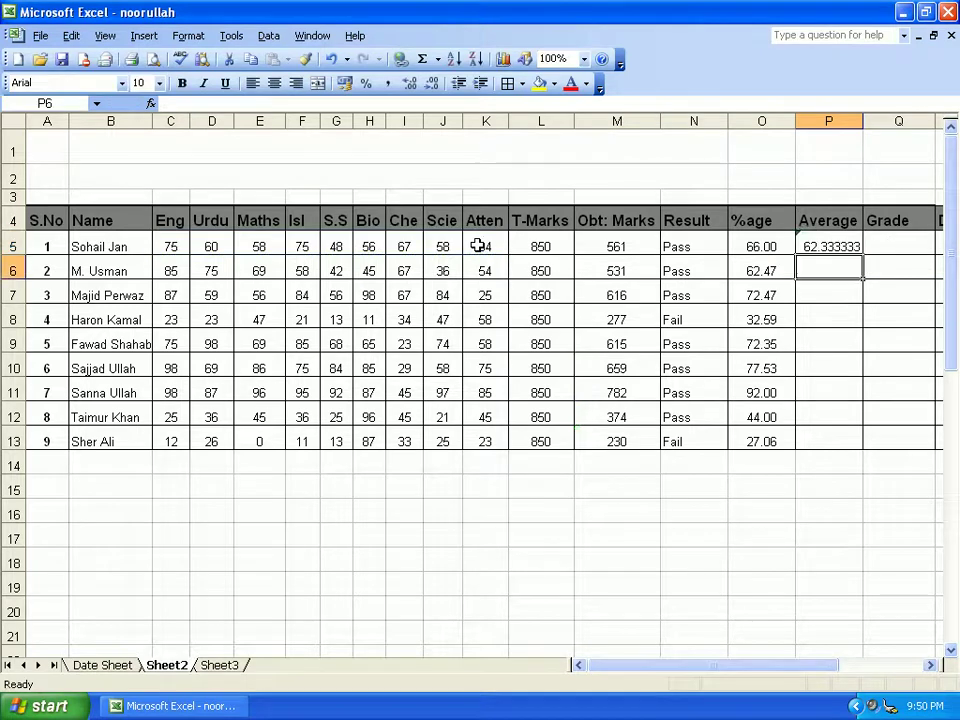
- Format the Average cells P5 through P13 to show two decimal places
left_click_drag(816, 246, 816, 428)
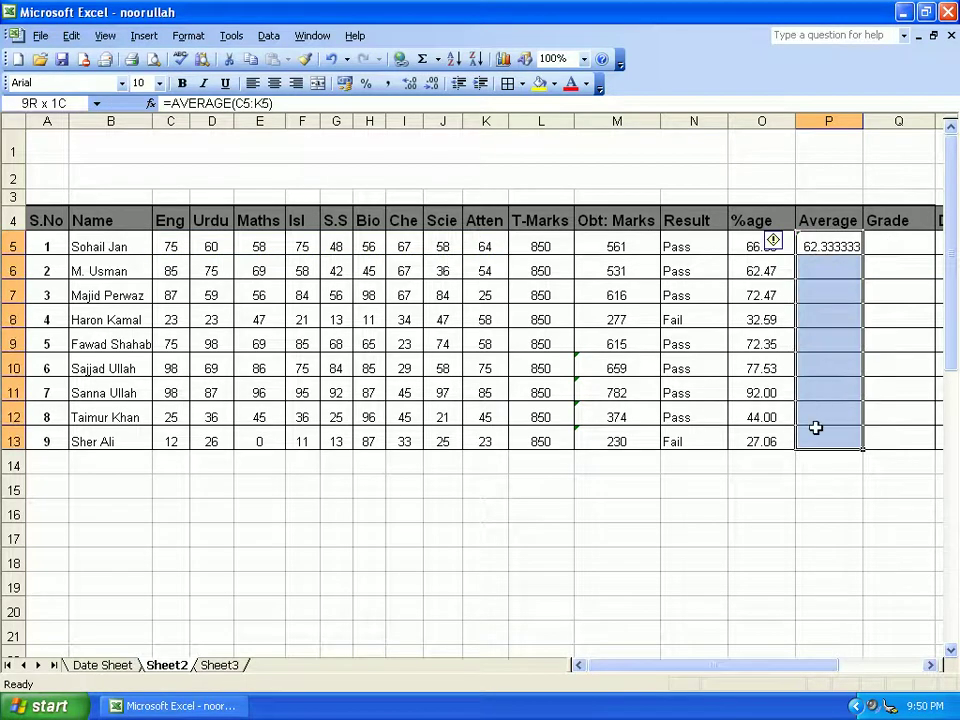
left_click(432, 86)
left_click(432, 86)
left_click(432, 86)
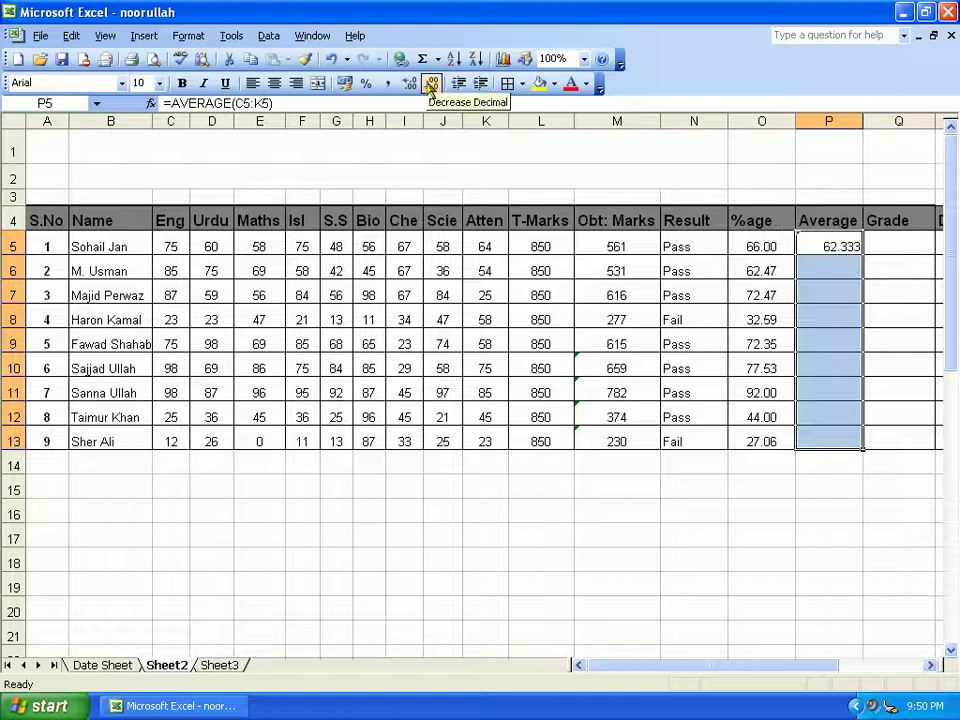
left_click(432, 86)
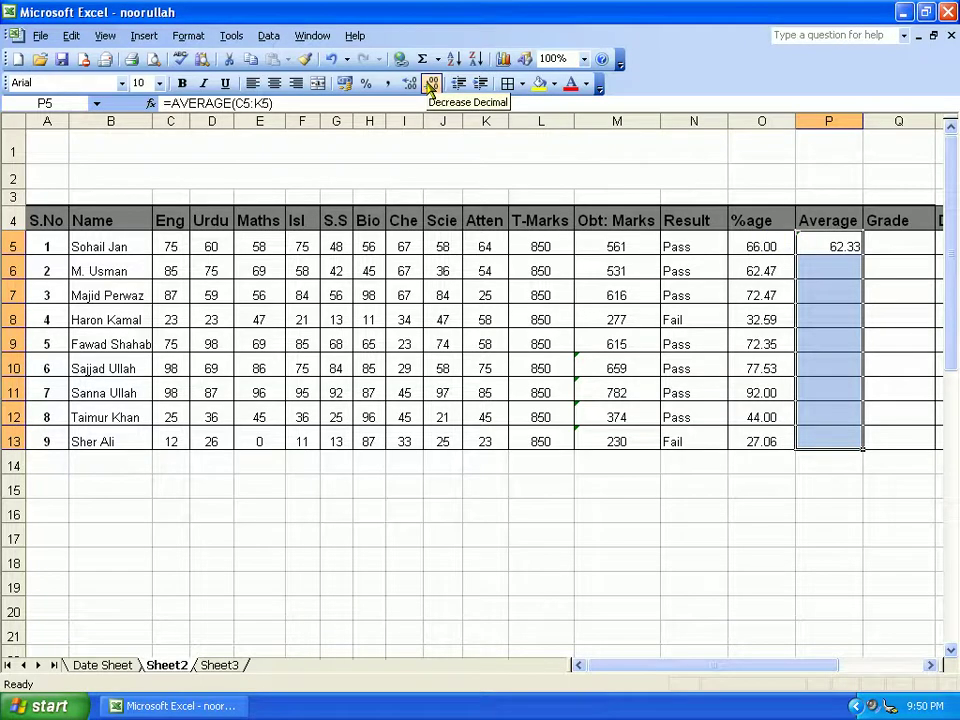
- Compare the average formula in P5 with the percentage formula in O5
left_click(846, 268)
left_click(831, 247)
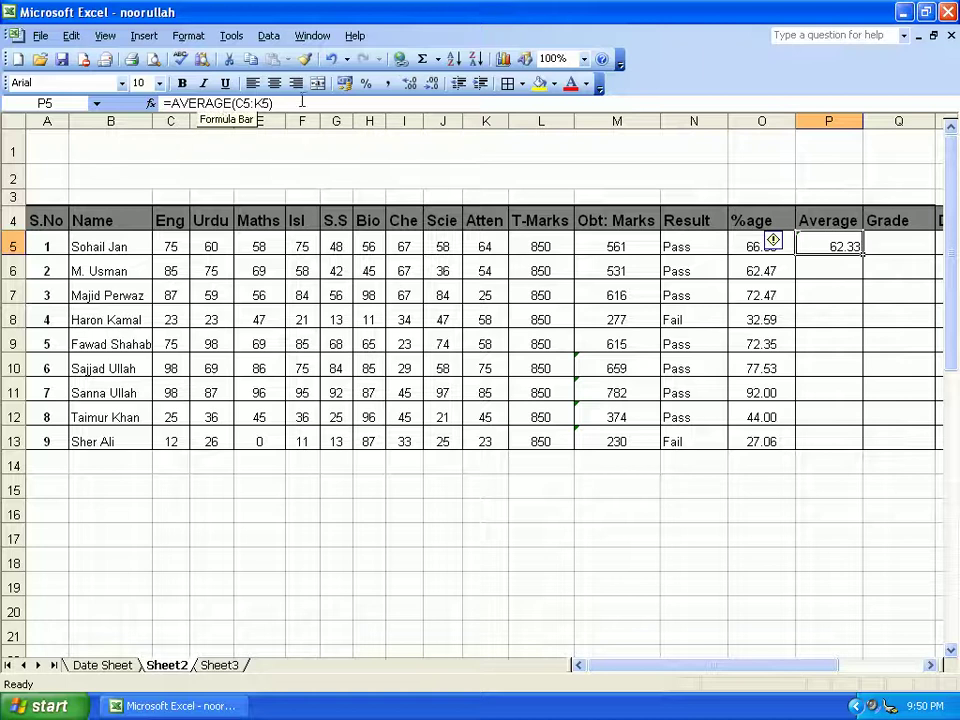
left_click(848, 263)
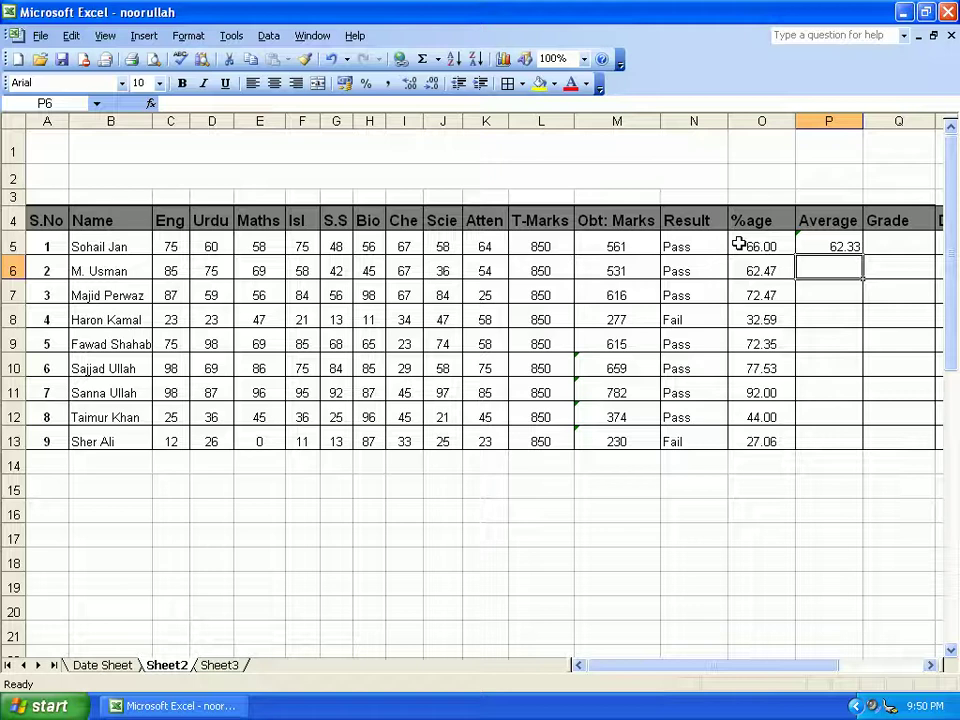
left_click(853, 245)
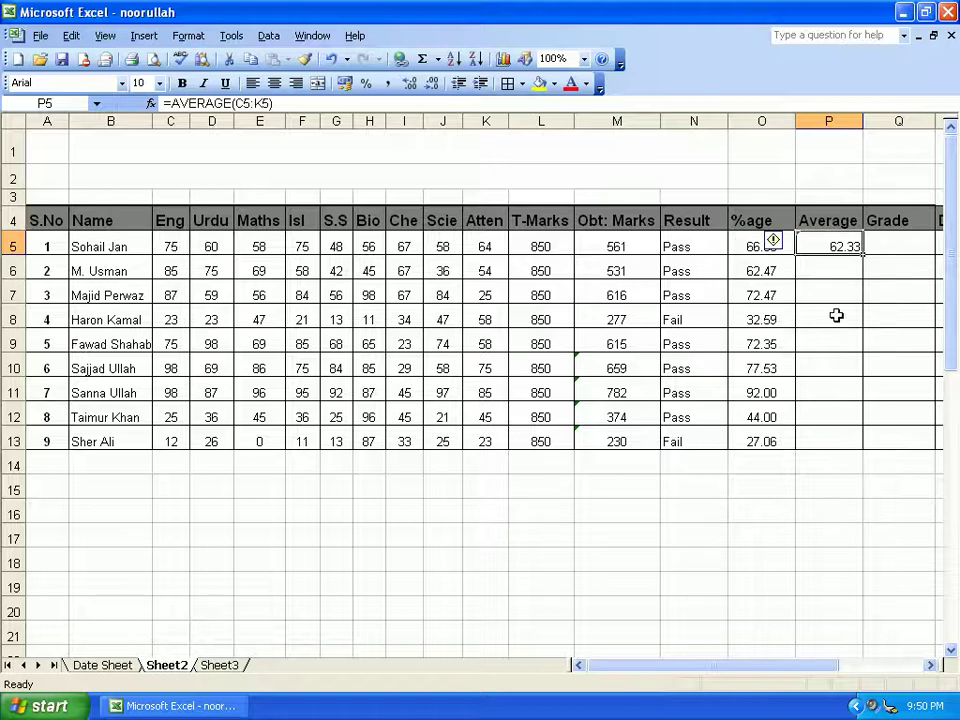
left_click(735, 248)
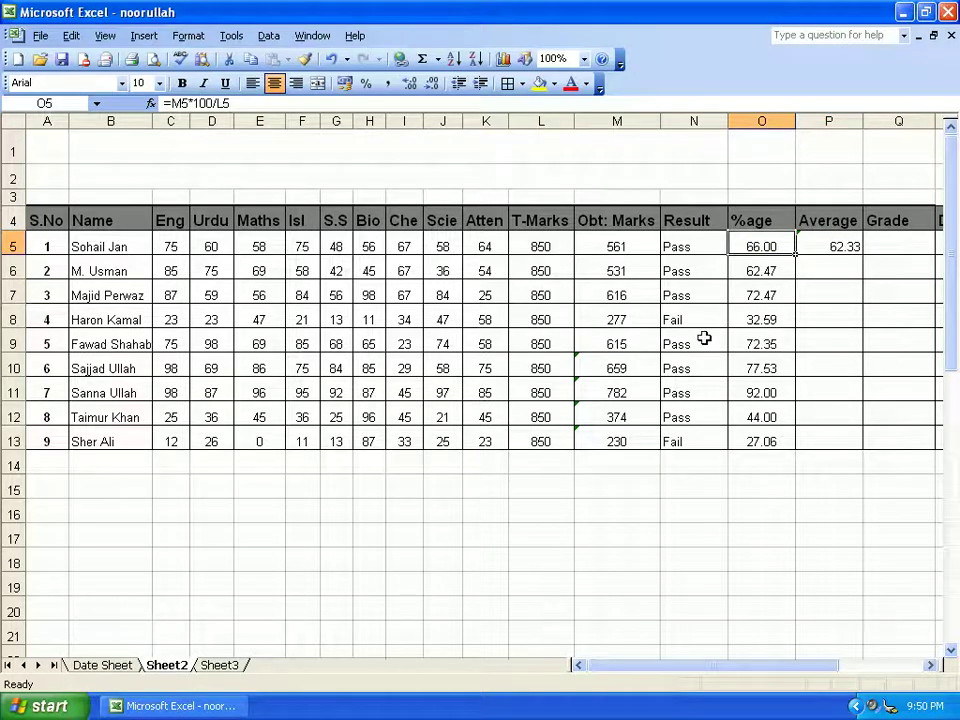
left_click(814, 247)
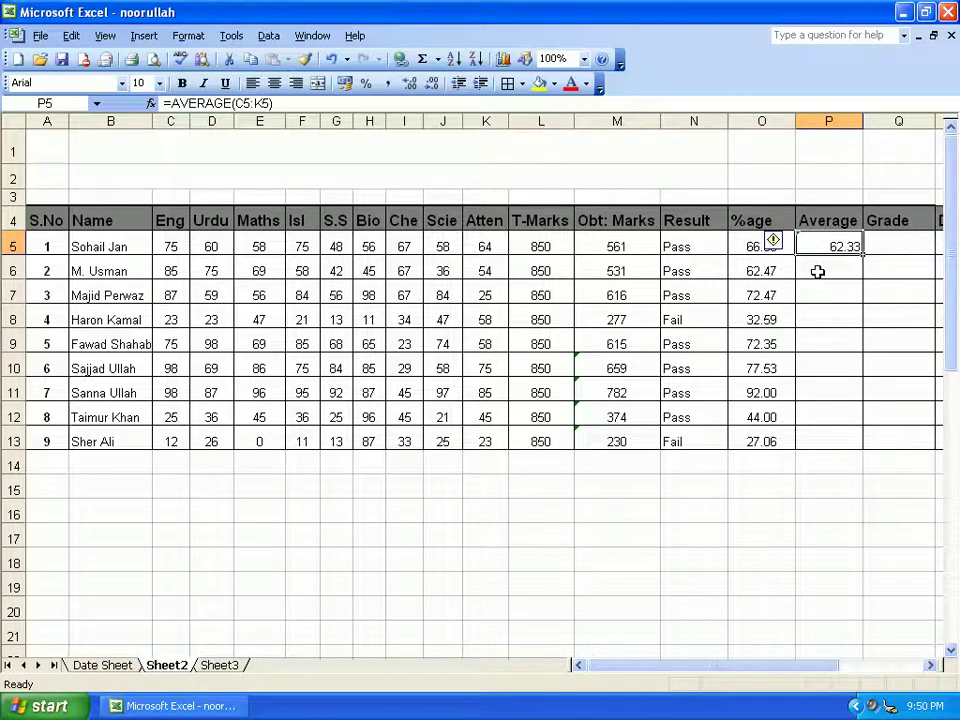
- Enter the average formula =M6/9 in P6 and fill it down through P13
left_click(817, 271)
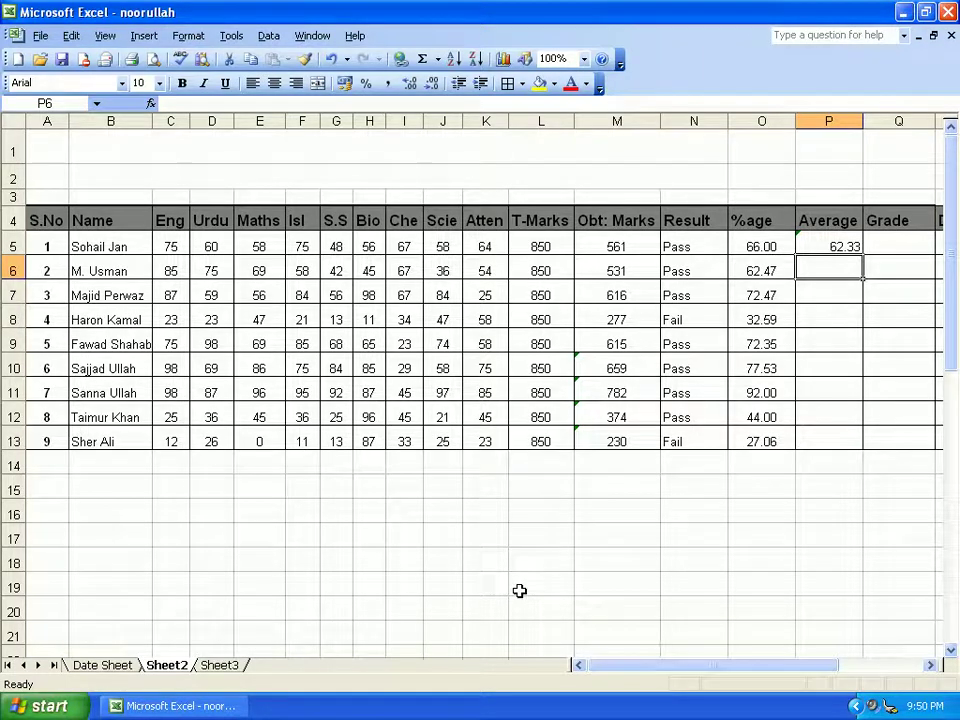
type("=")
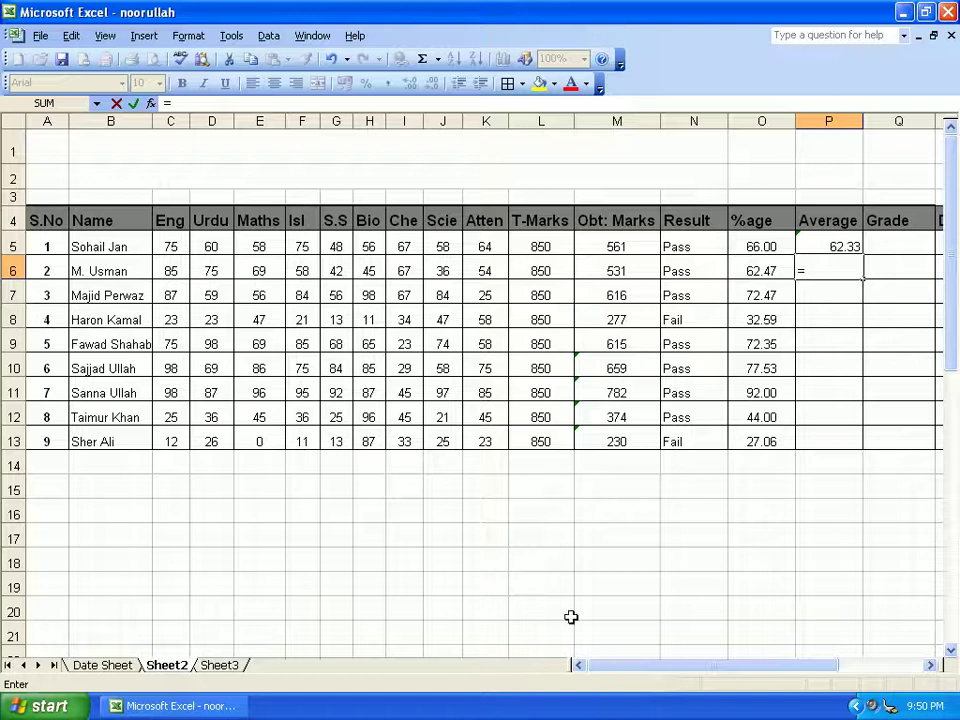
left_click(630, 270)
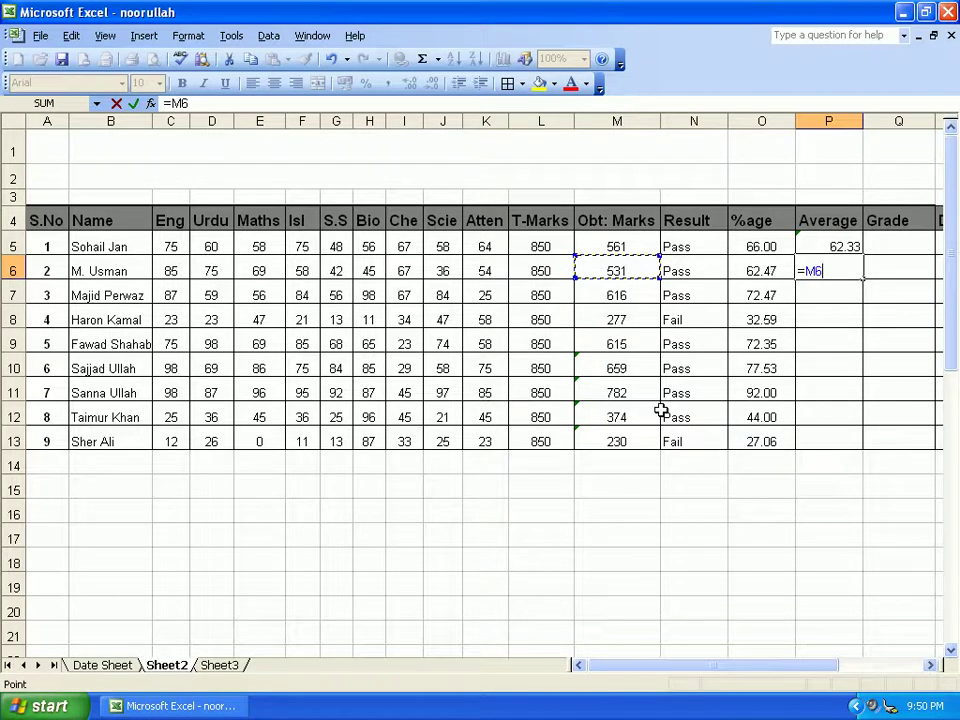
type("/")
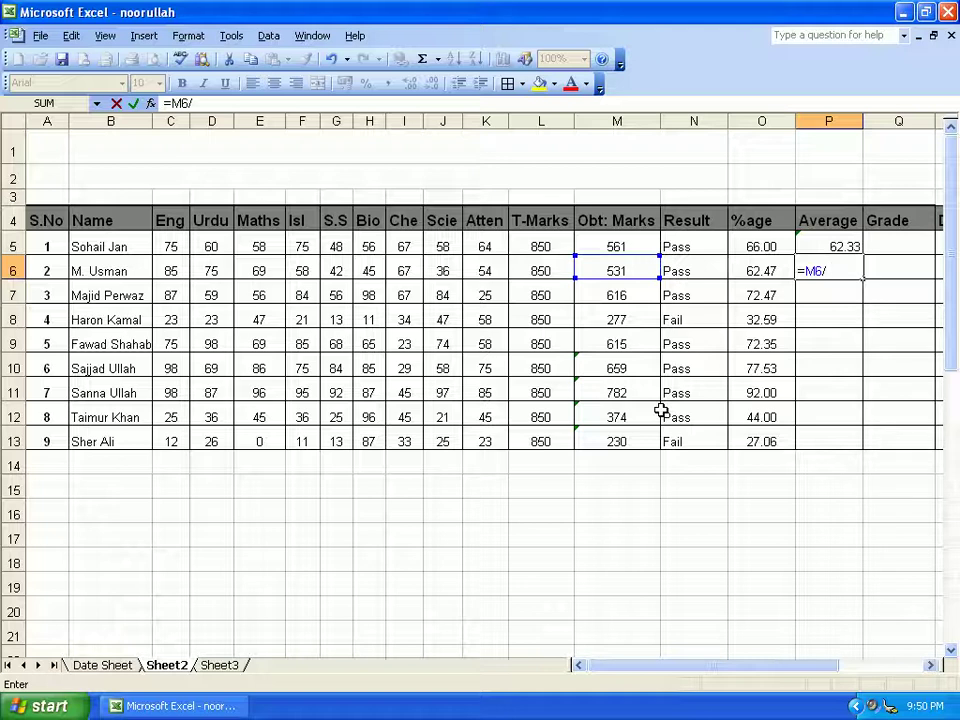
type("9")
key("Return")
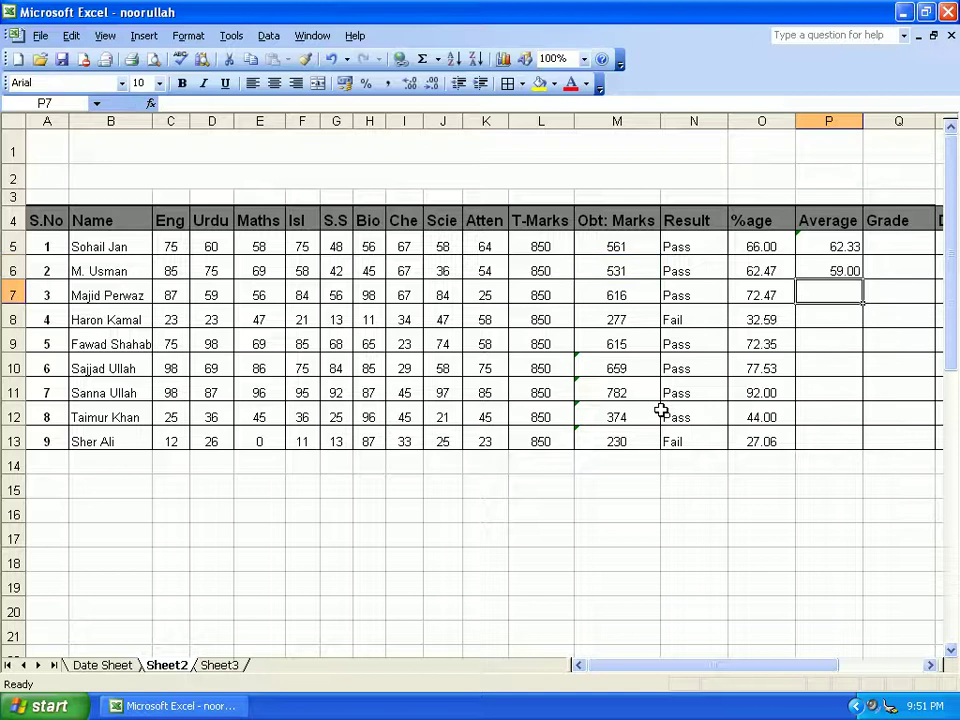
left_click(830, 269)
left_click_drag(862, 281, 856, 452)
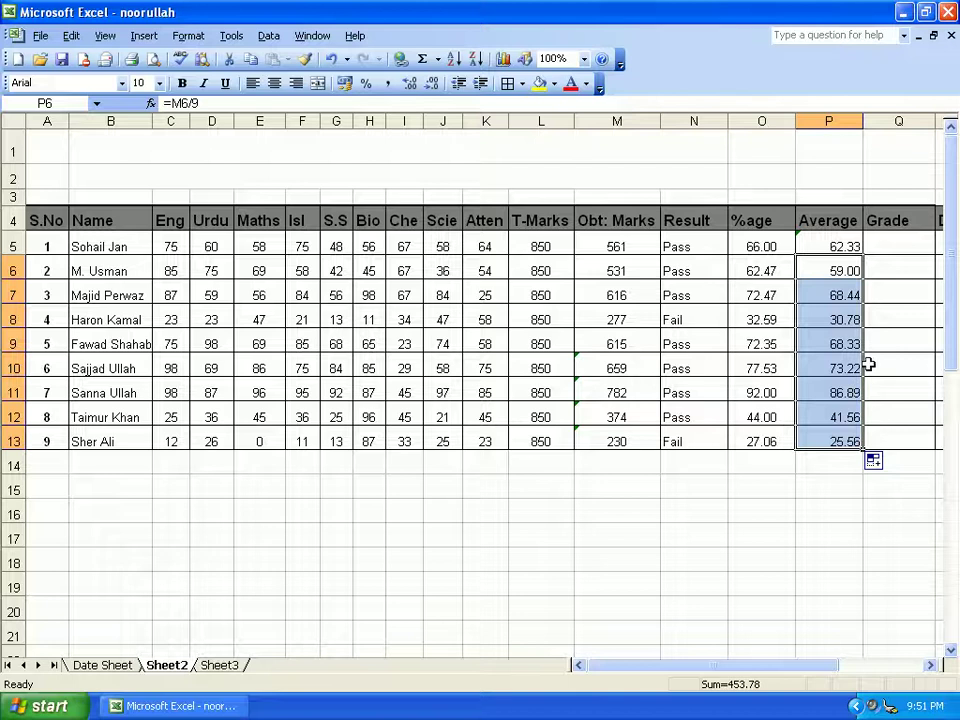
- Examine the first student's Obt: Marks and %age cells, M5 and O5, as a possible basis for the grade
left_click(930, 665)
left_click(930, 665)
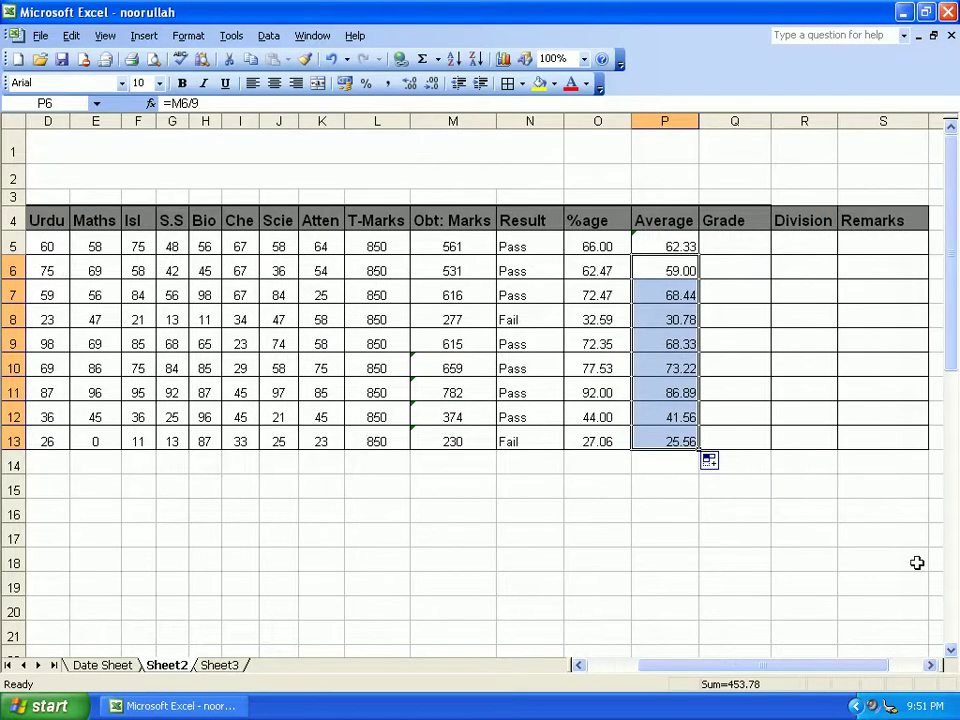
left_click(763, 249)
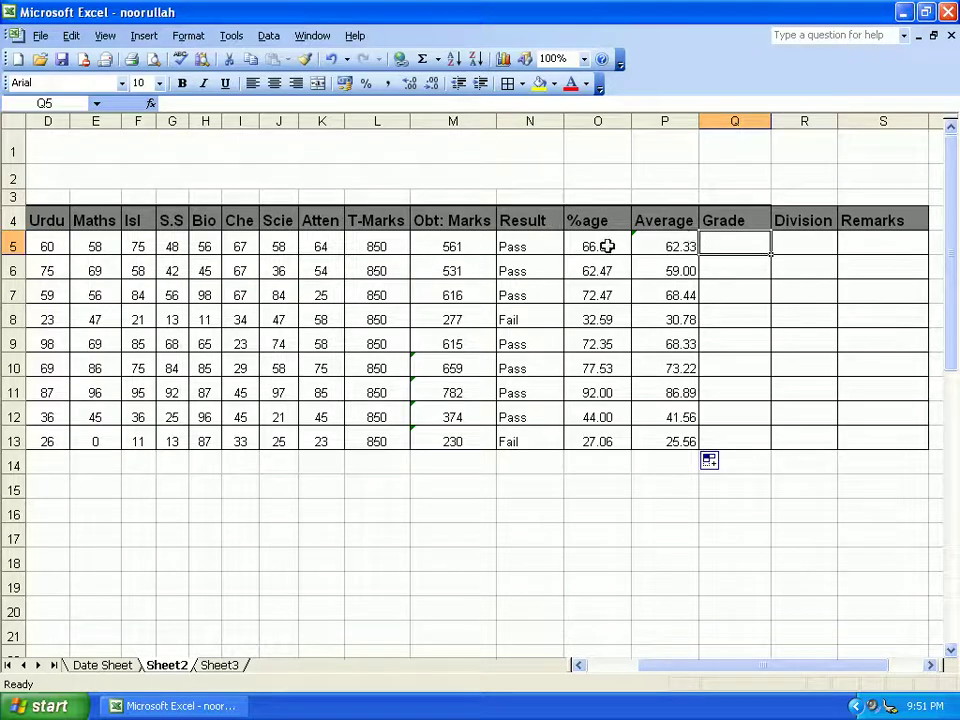
left_click(456, 246)
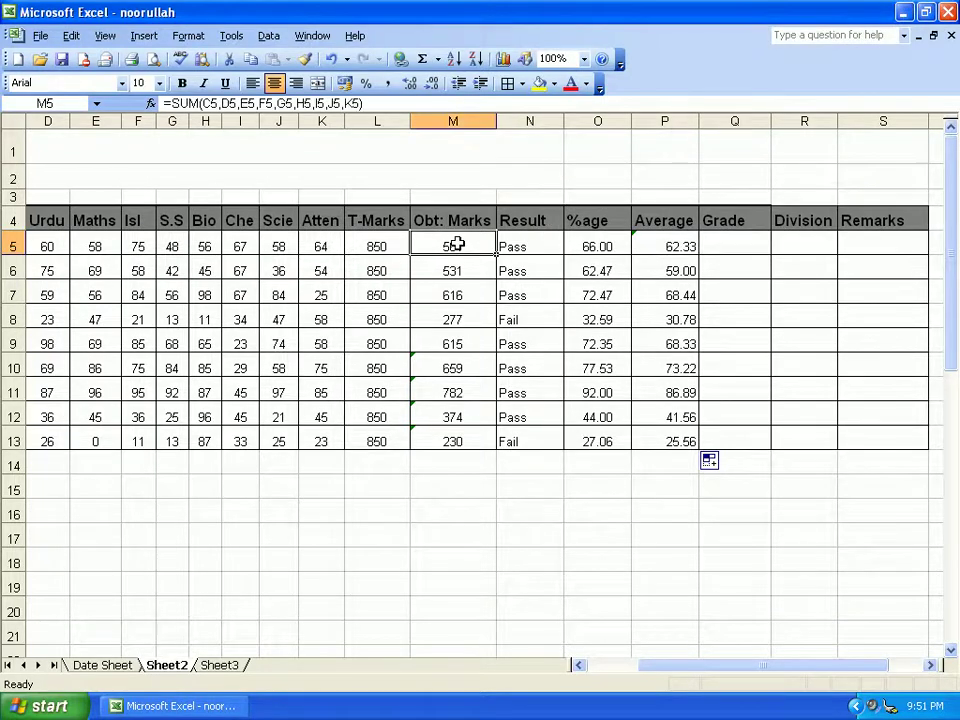
left_click(615, 246)
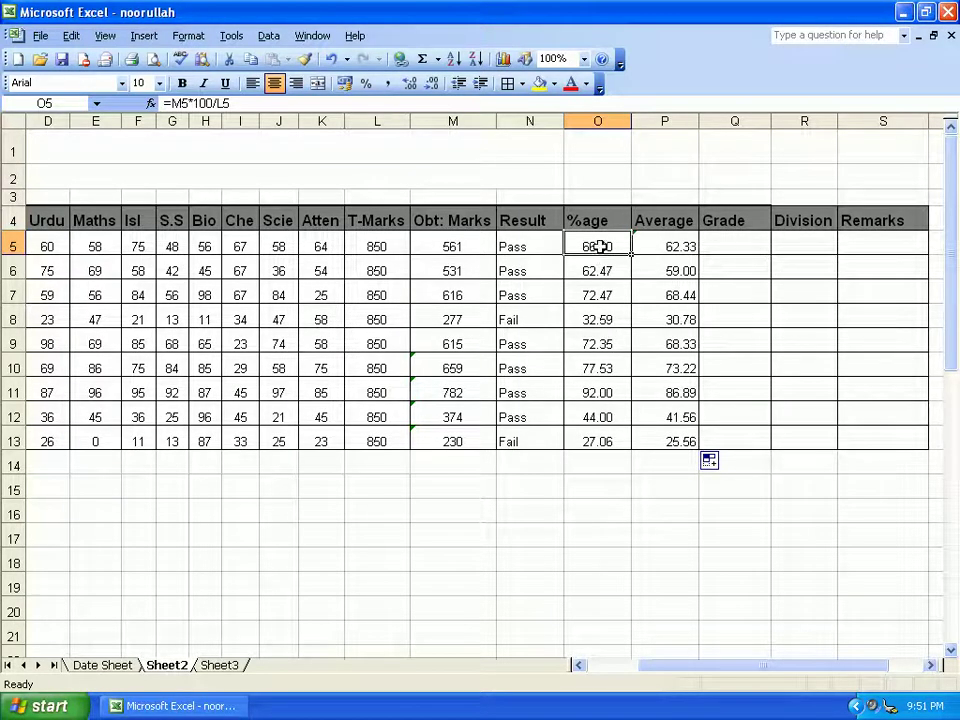
left_click(462, 248)
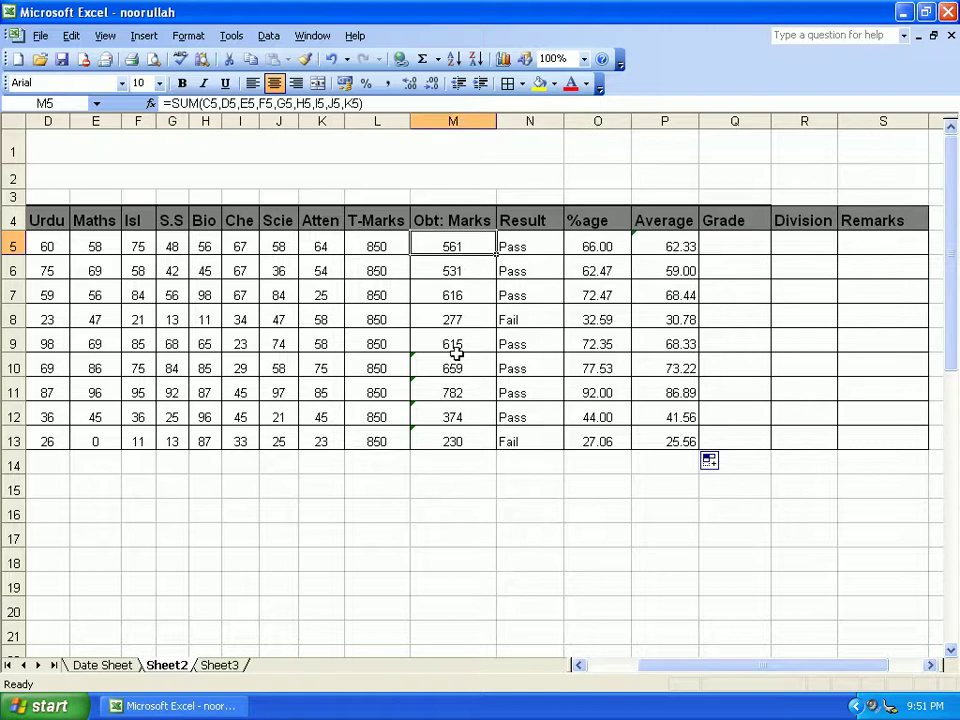
left_click(579, 245)
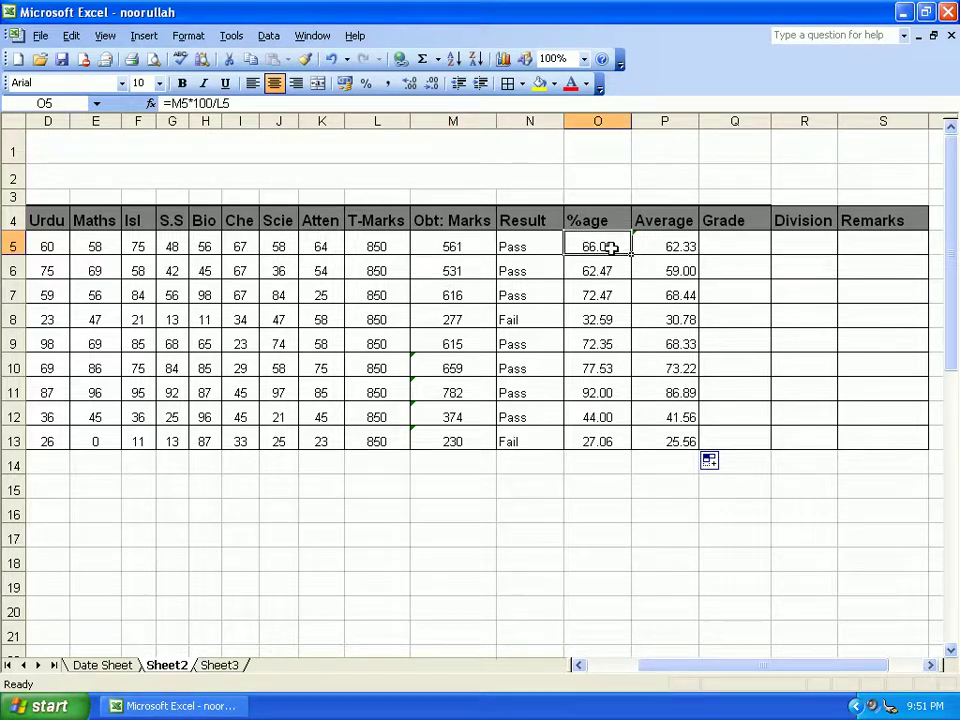
- Begin a nested IF formula in Grade cell Q5 that returns "A" when the percentage in O5 is >=80
left_click(712, 246)
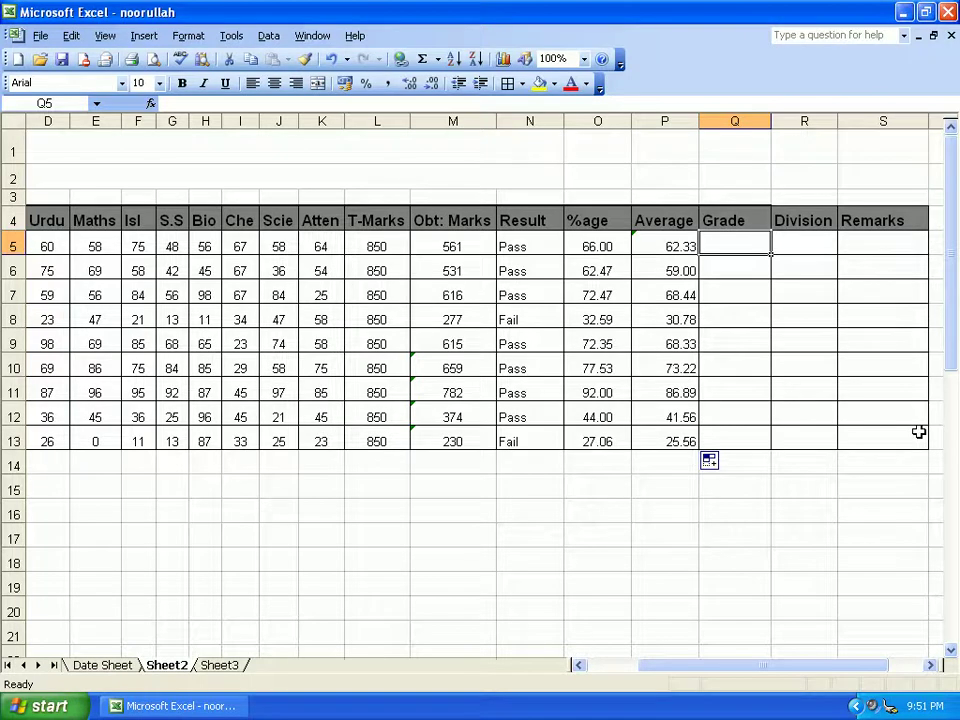
type("=if")
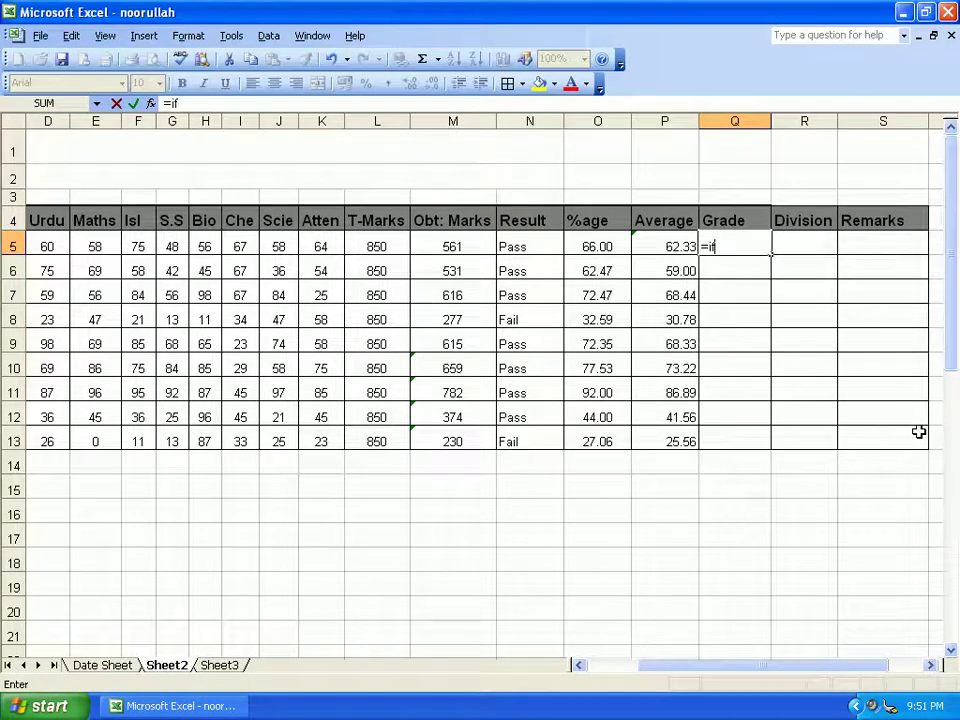
type("(")
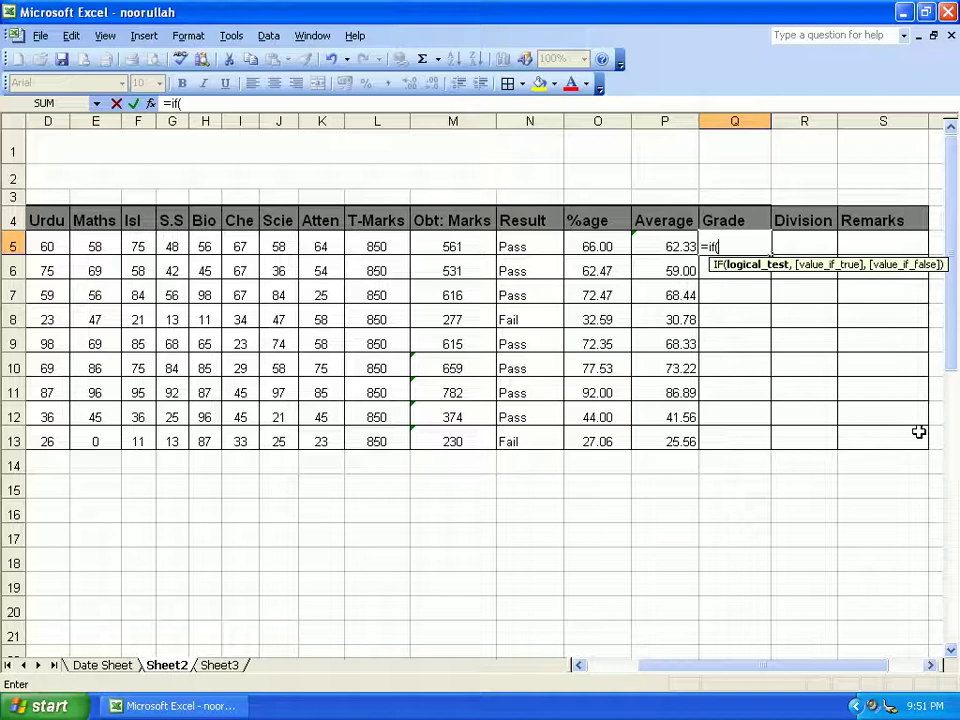
left_click(931, 665)
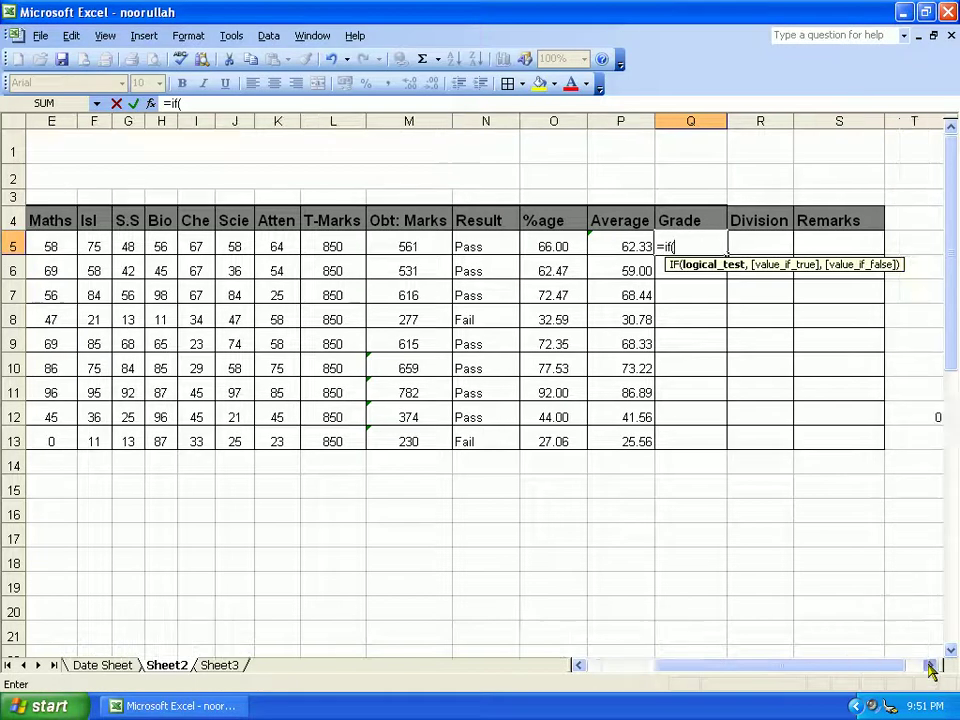
left_click(931, 665)
left_click(931, 665)
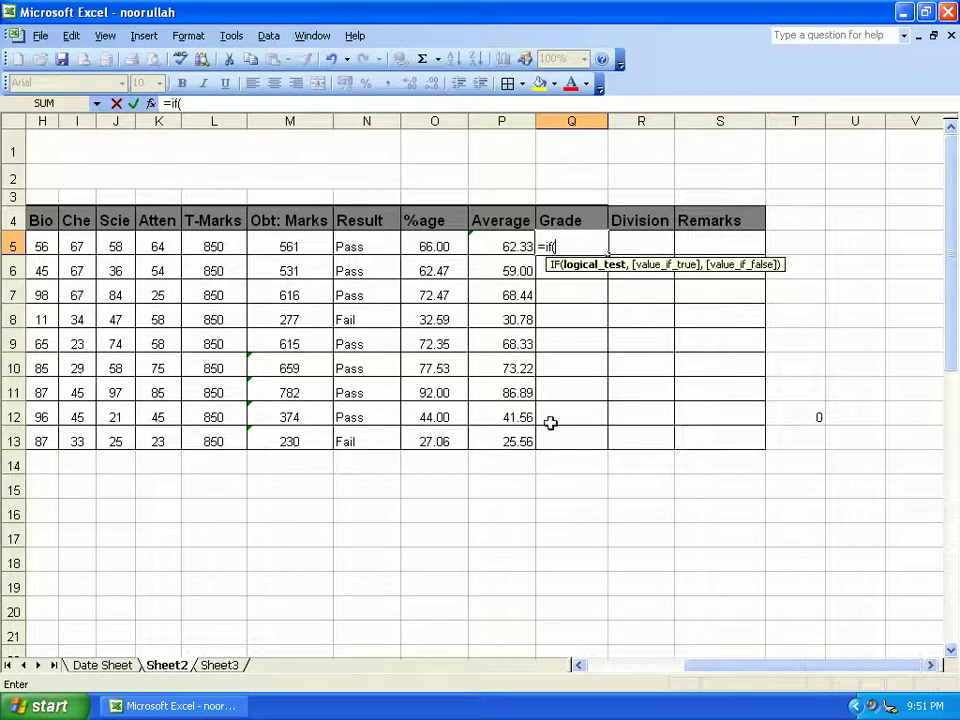
left_click(432, 243)
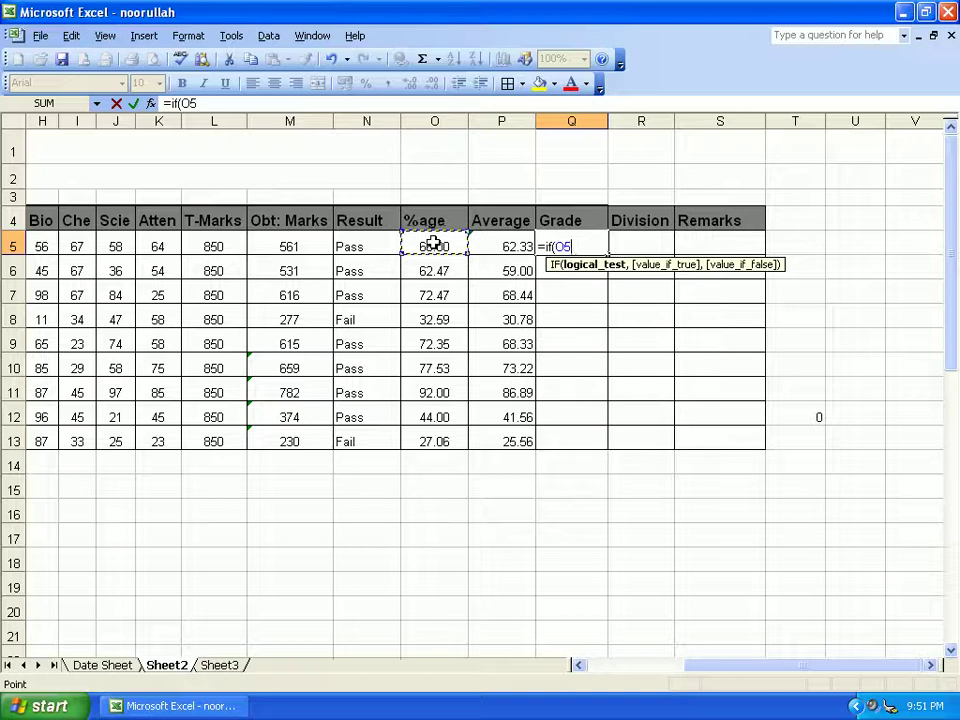
type(">")
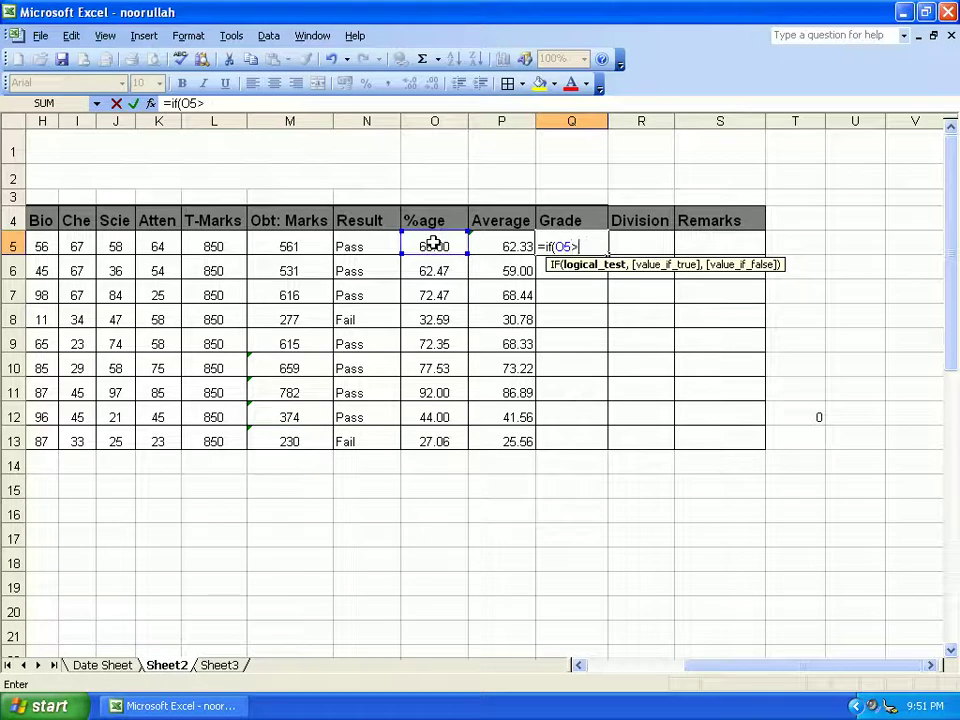
type("=80,")
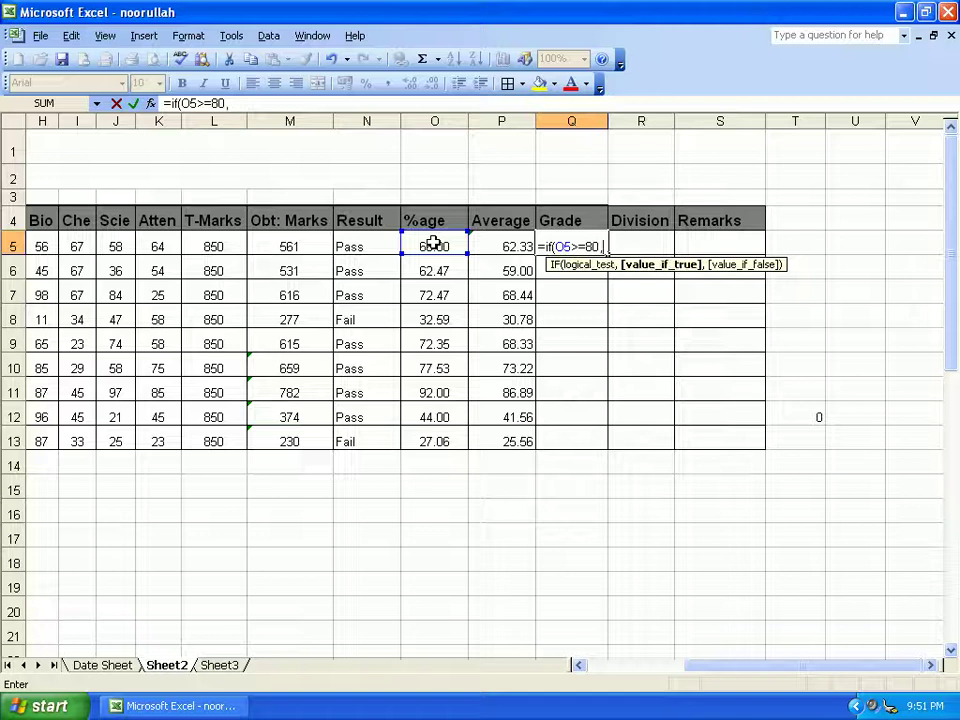
type("\"A\",")
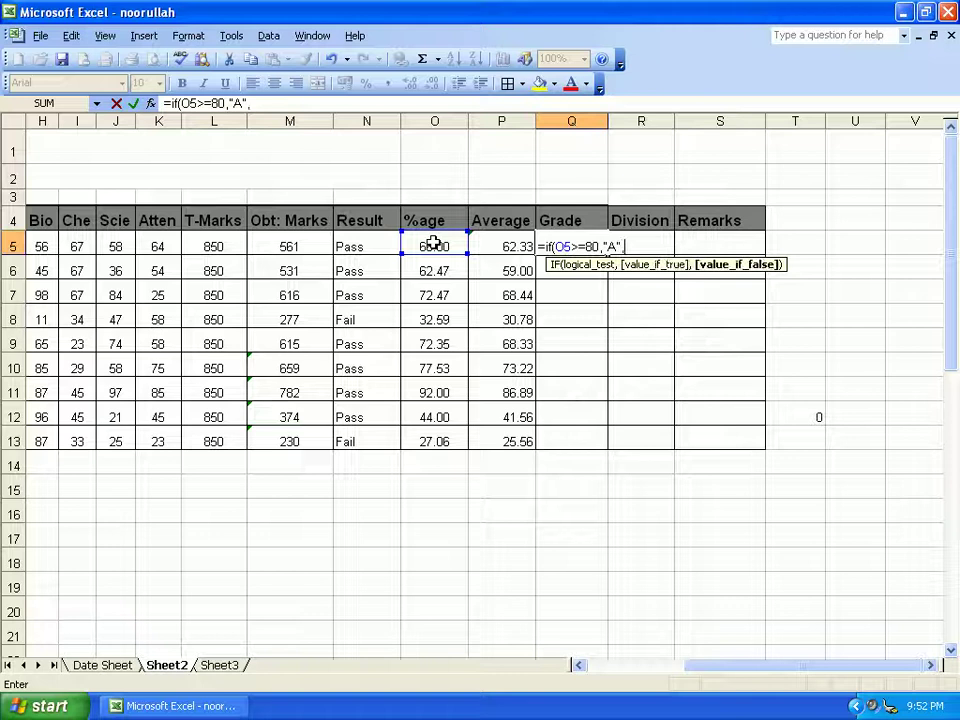
- Extend the grade formula in Q5 with nested IFs returning "B" for O5>=65 and "C" for O5>=50
type("if(")
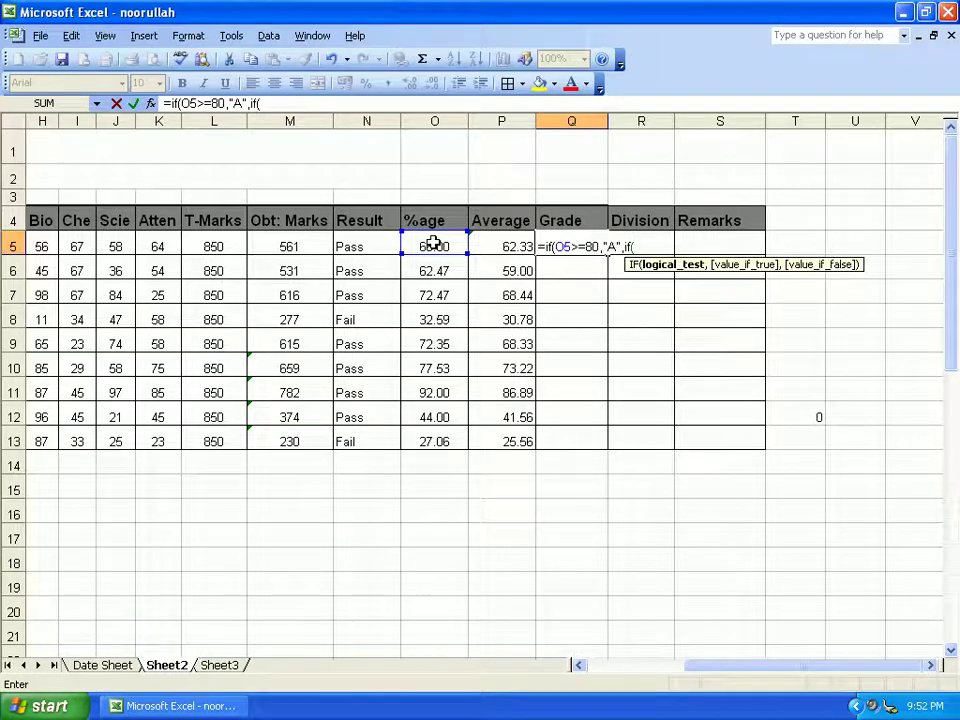
type("o5>=65")
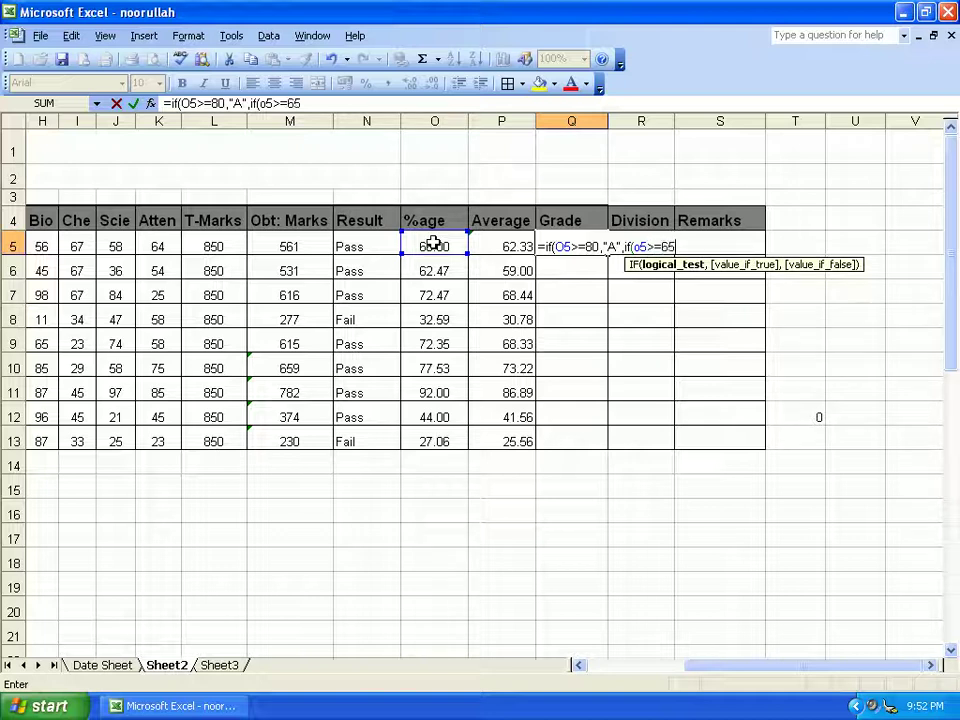
type(",\"")
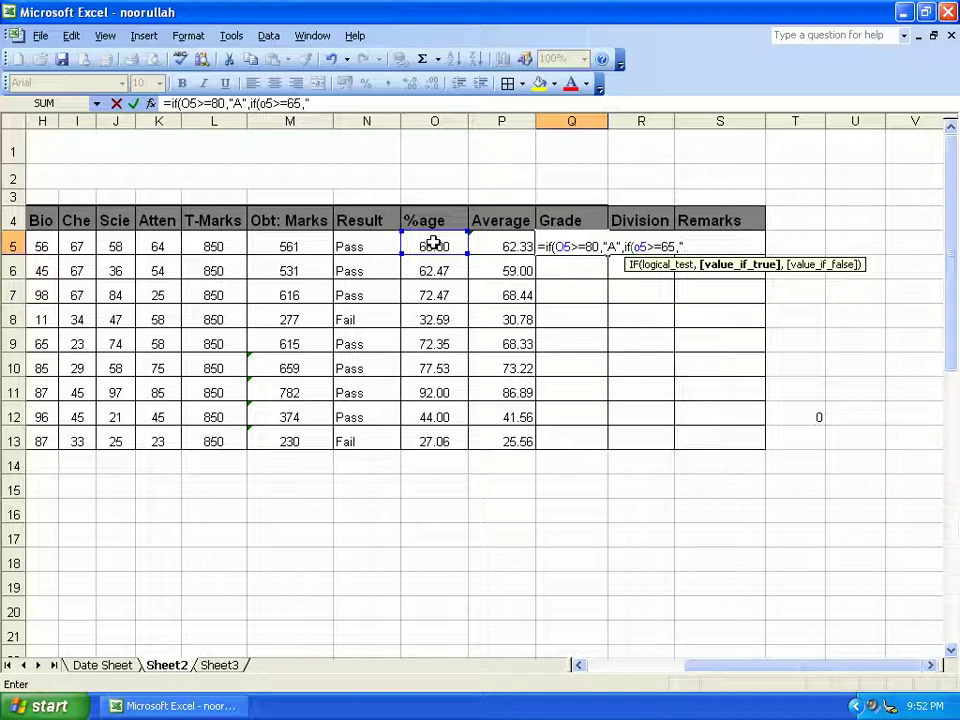
type("B\",if")
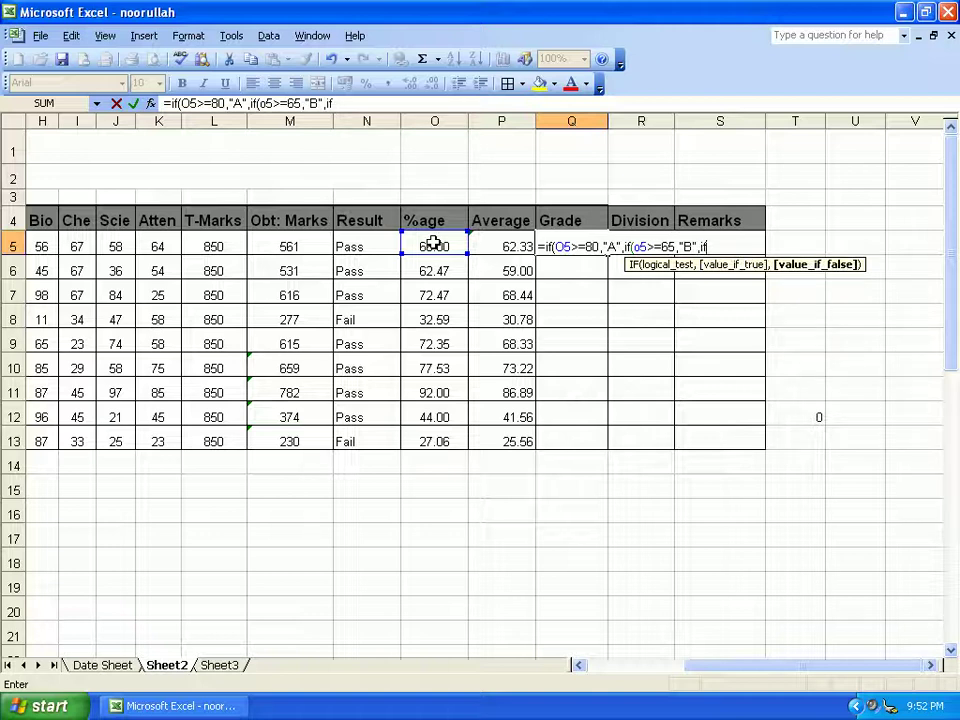
type("(")
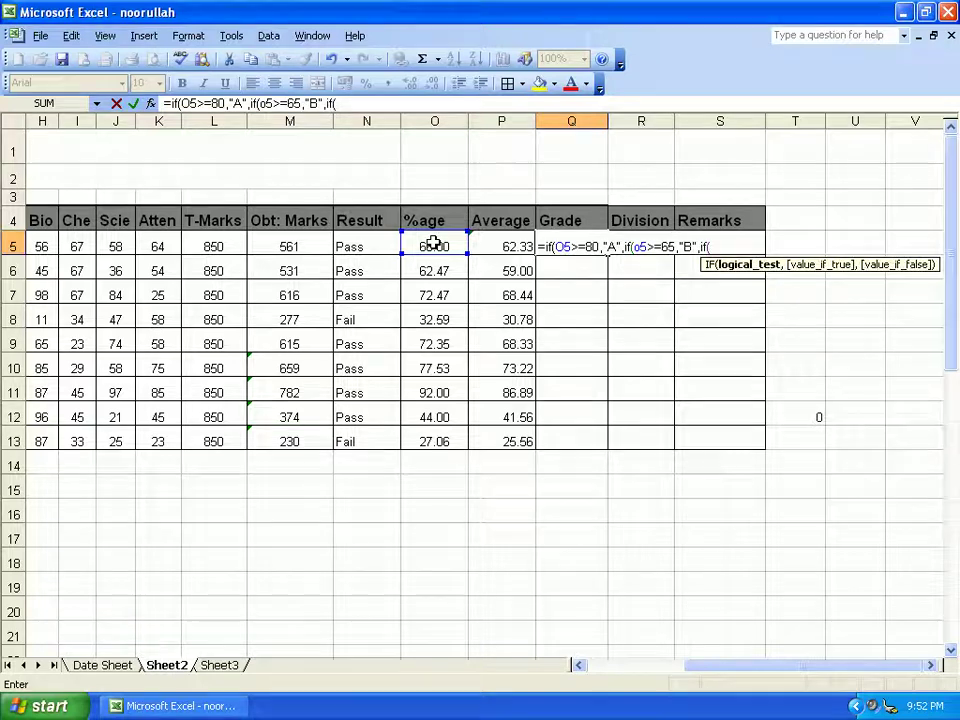
type("o5>=50")
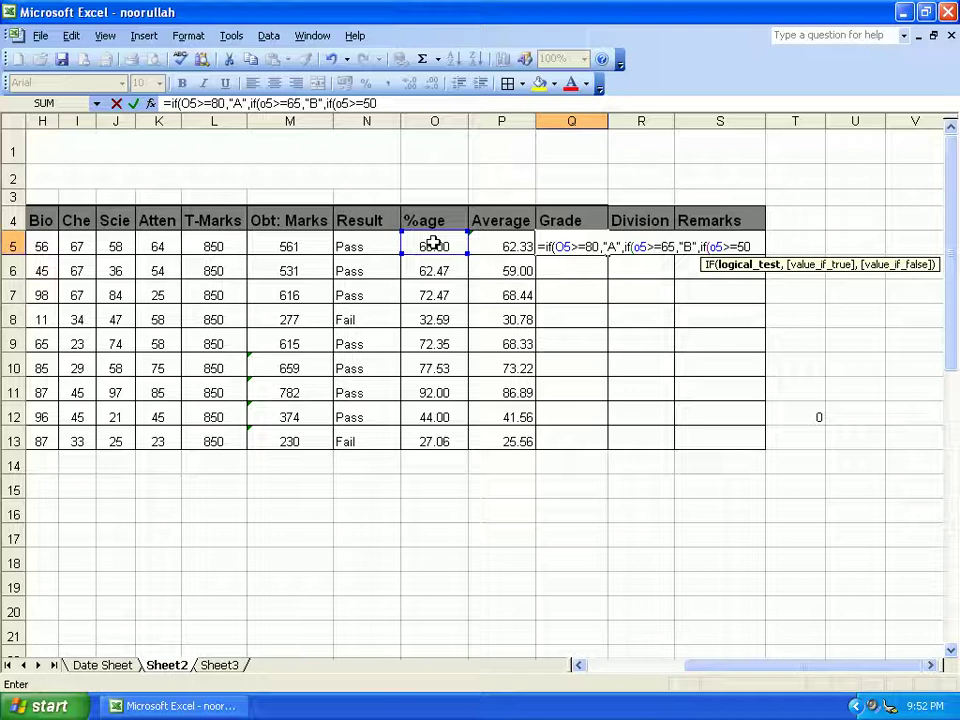
type(",")
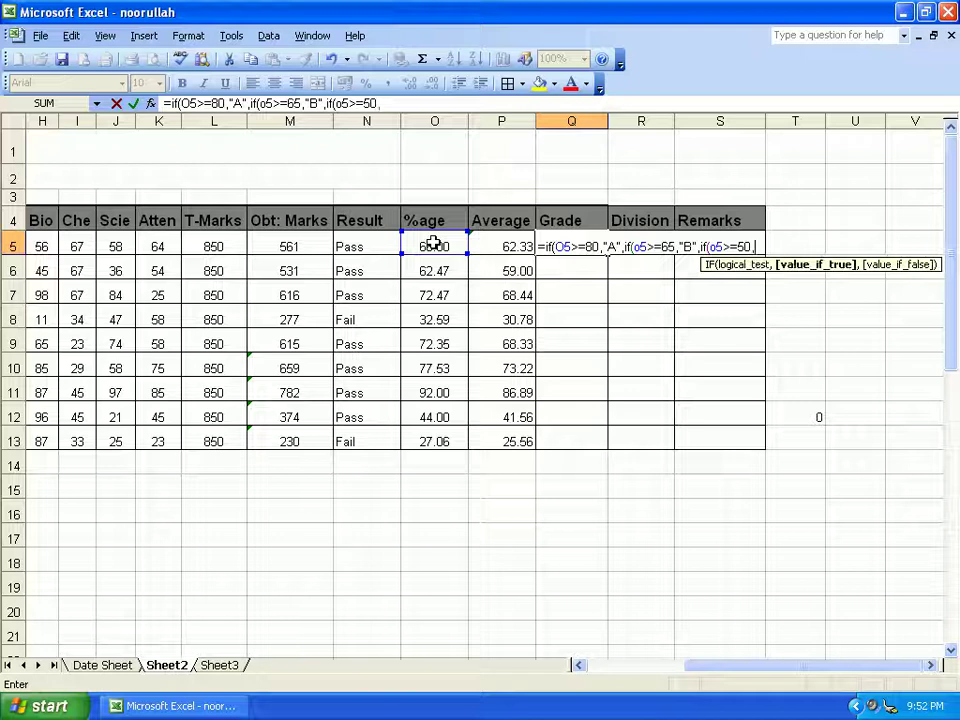
type("\"C\",if(")
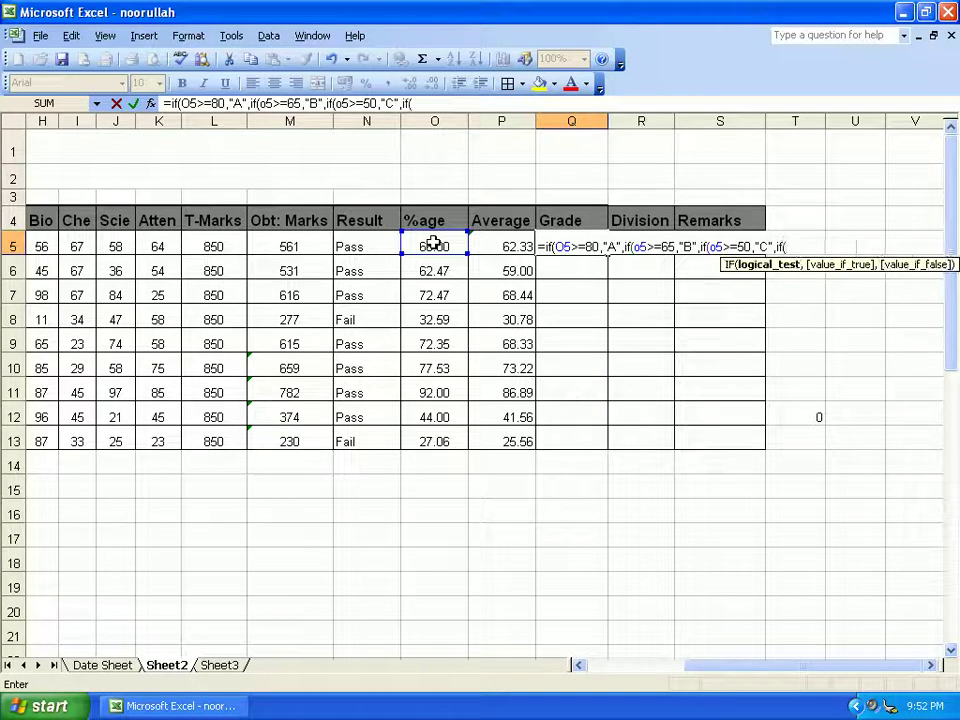
- Complete the grade formula in Q5 with "D" for O5>=33 and "Fail" for anything lower
type("o5>=33,")
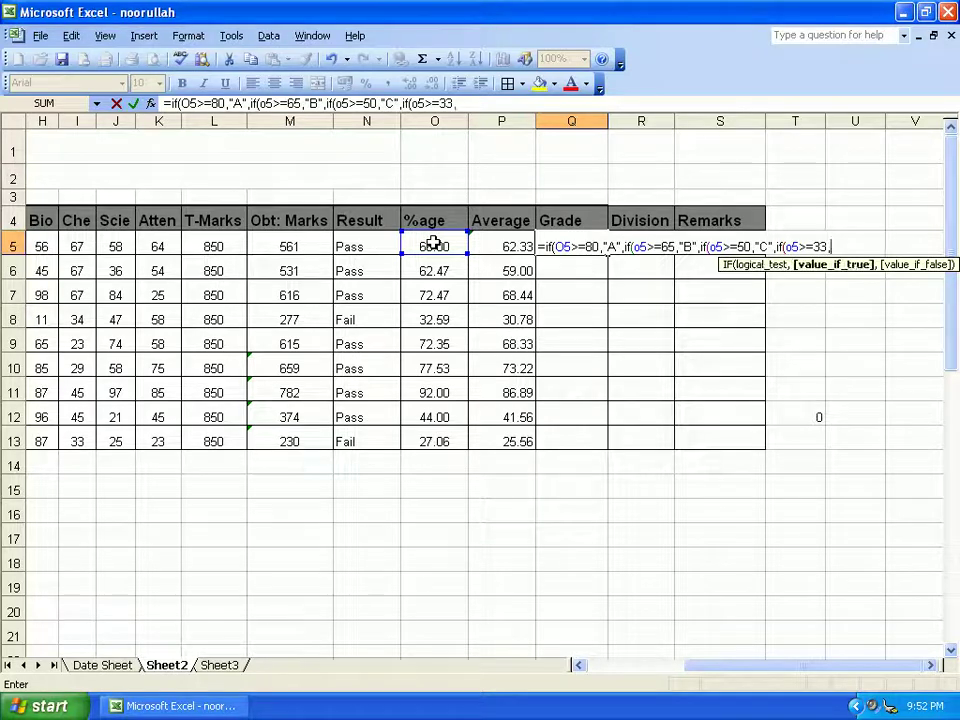
type("\"D\",")
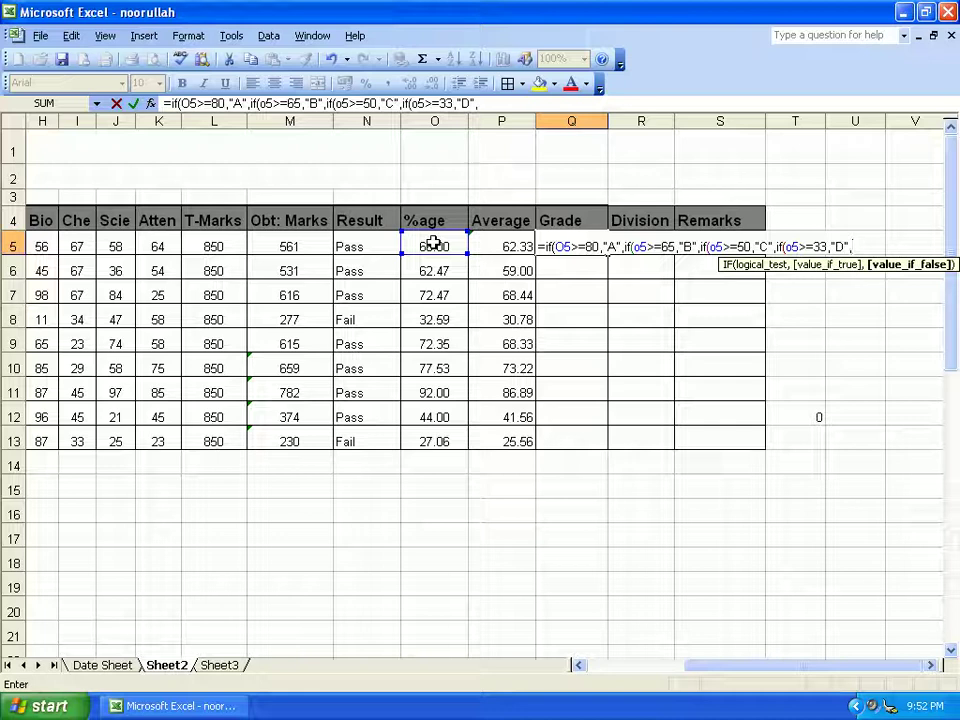
type("\"Fail\"))))")
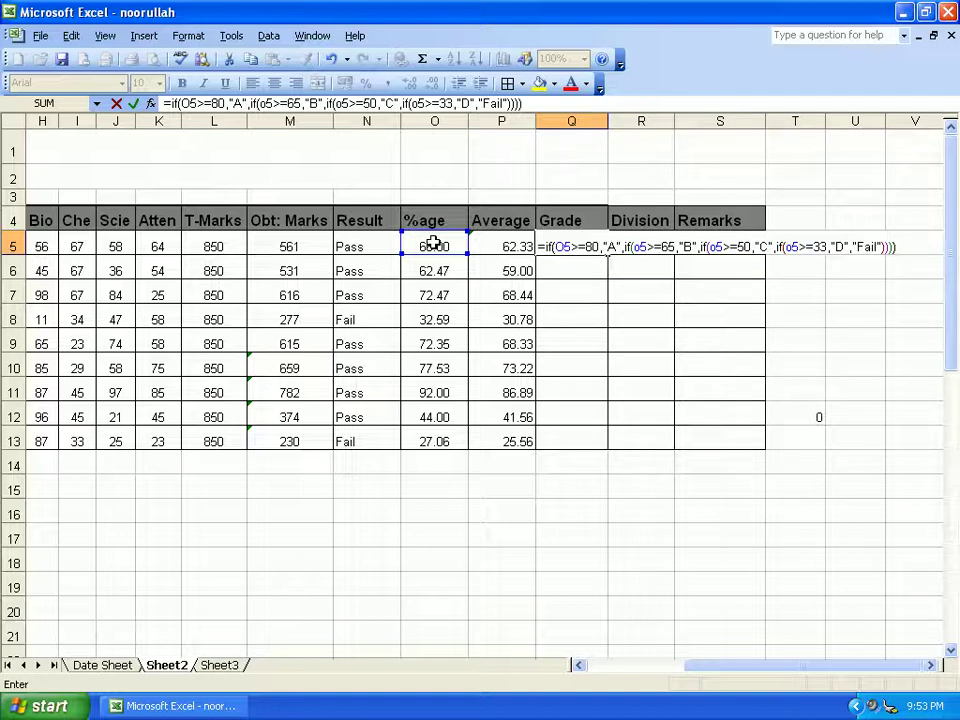
key("Return")
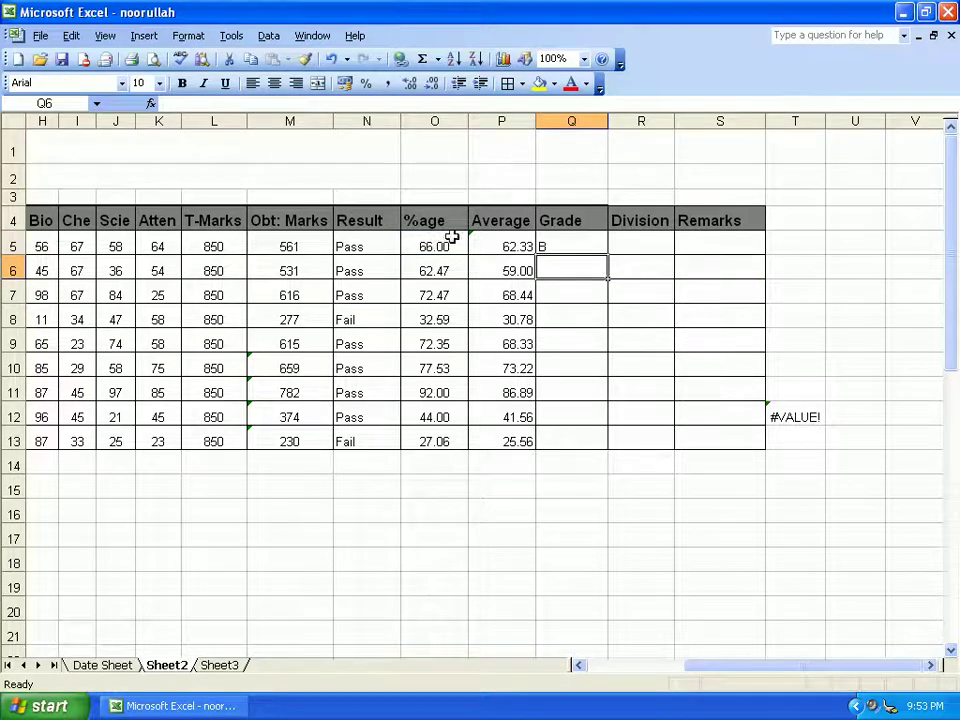
- Delete the stray formula =K5*Q5 from cell T12 beside the table
left_click(792, 416)
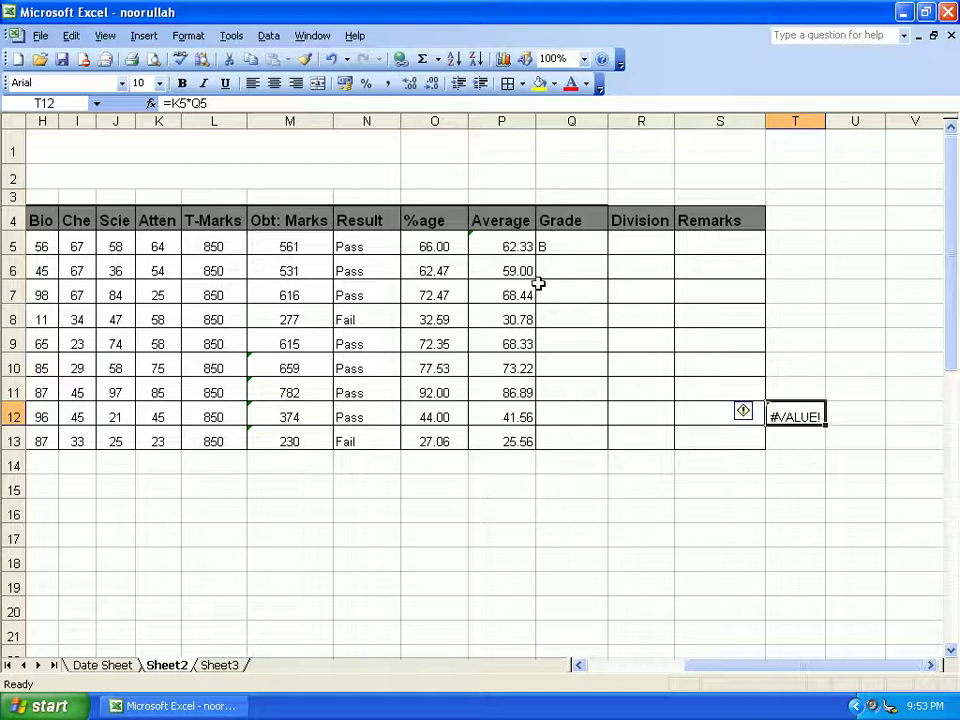
key("Delete")
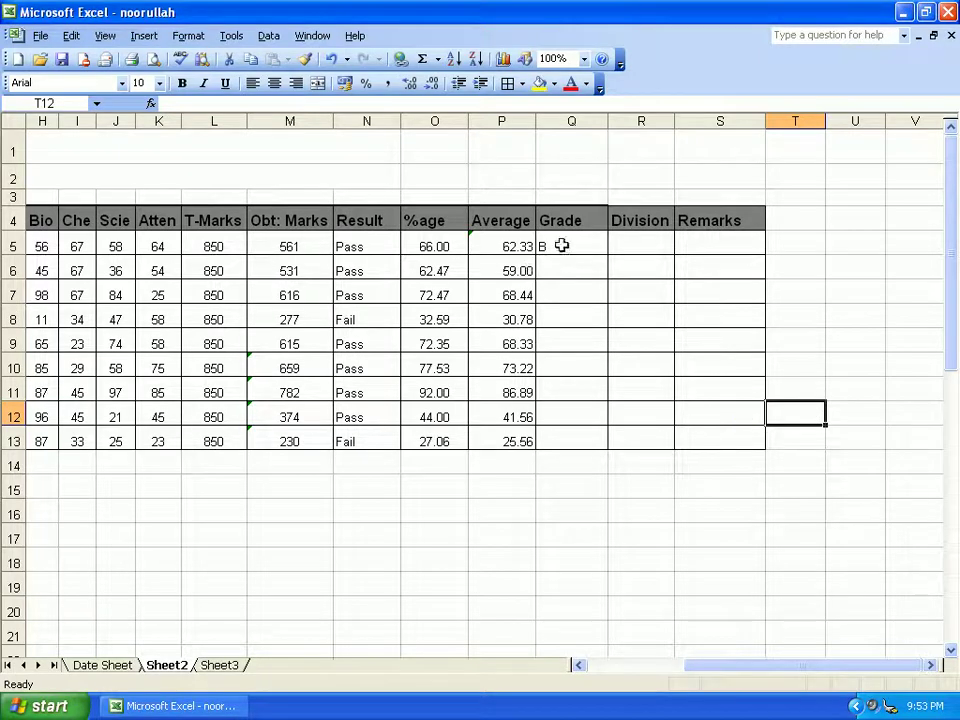
- Fill the grade formula from Q5 down through Q13 and center the grades
left_click(565, 246)
left_click_drag(610, 255, 591, 441)
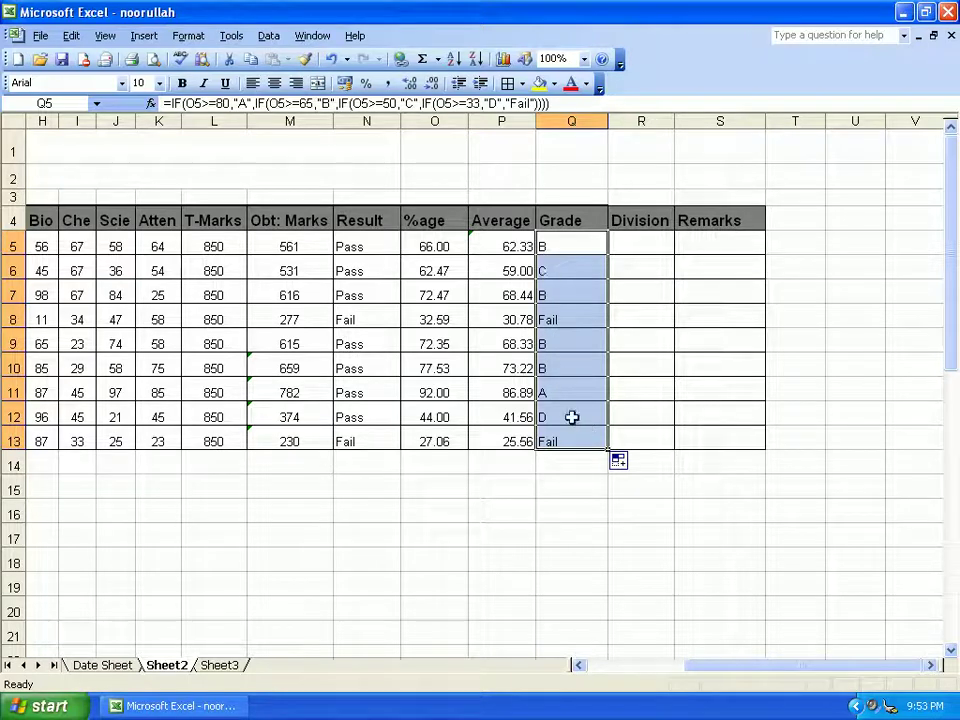
left_click(274, 83)
- Widen the Division column R slightly
left_click(641, 246)
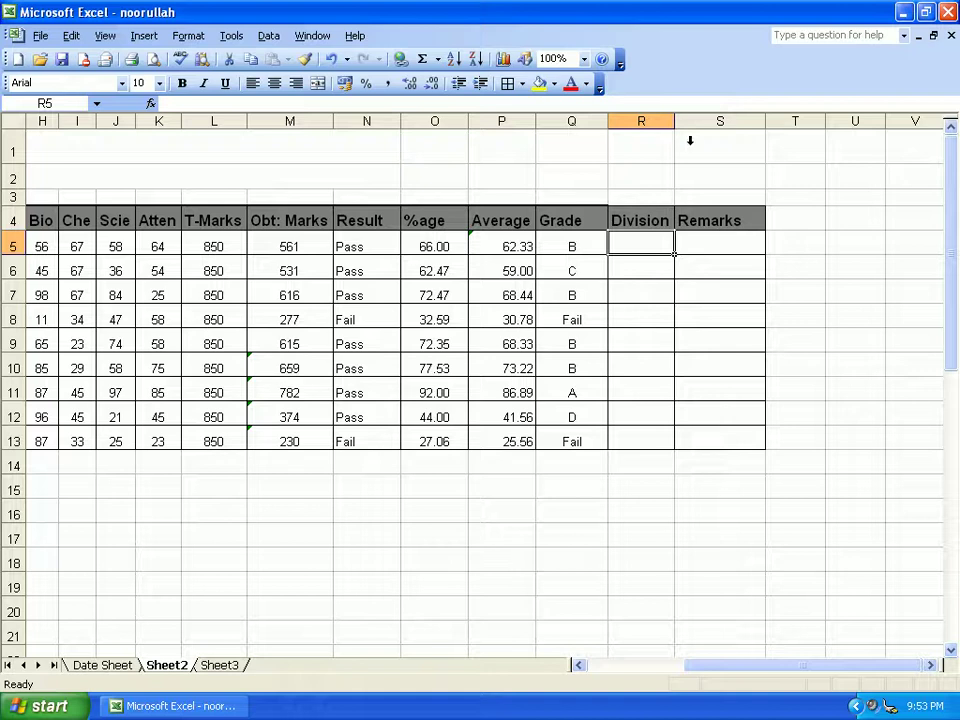
left_click_drag(675, 123, 685, 126)
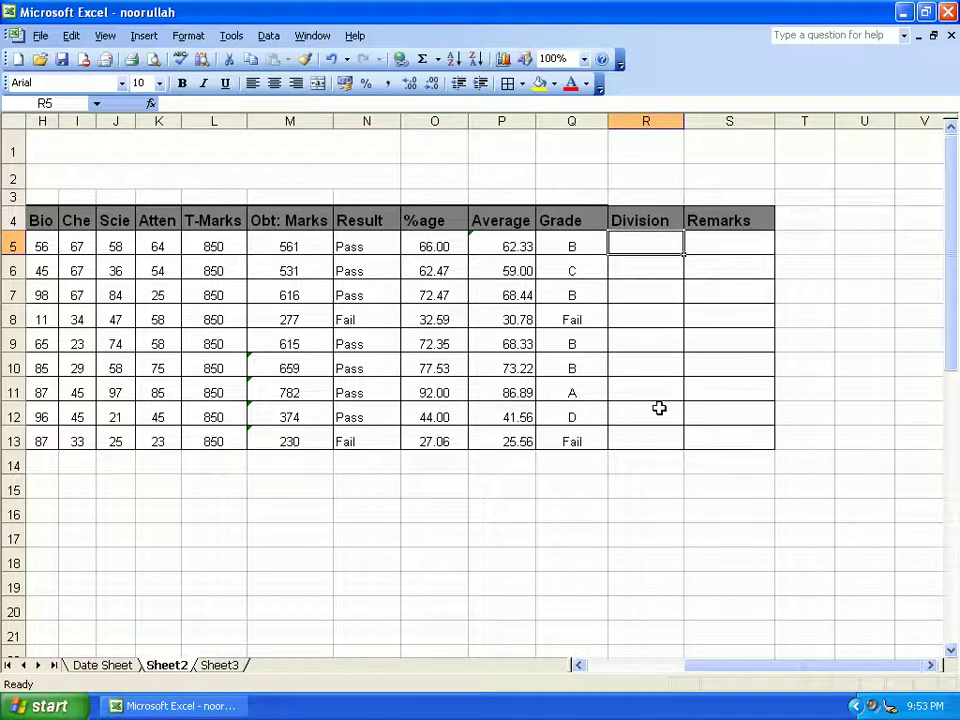
- Examine the first student's Obt: Marks, Result, %age, Average and Grade formulas in row 5 as a basis for the division
left_click(583, 250)
left_click(508, 249)
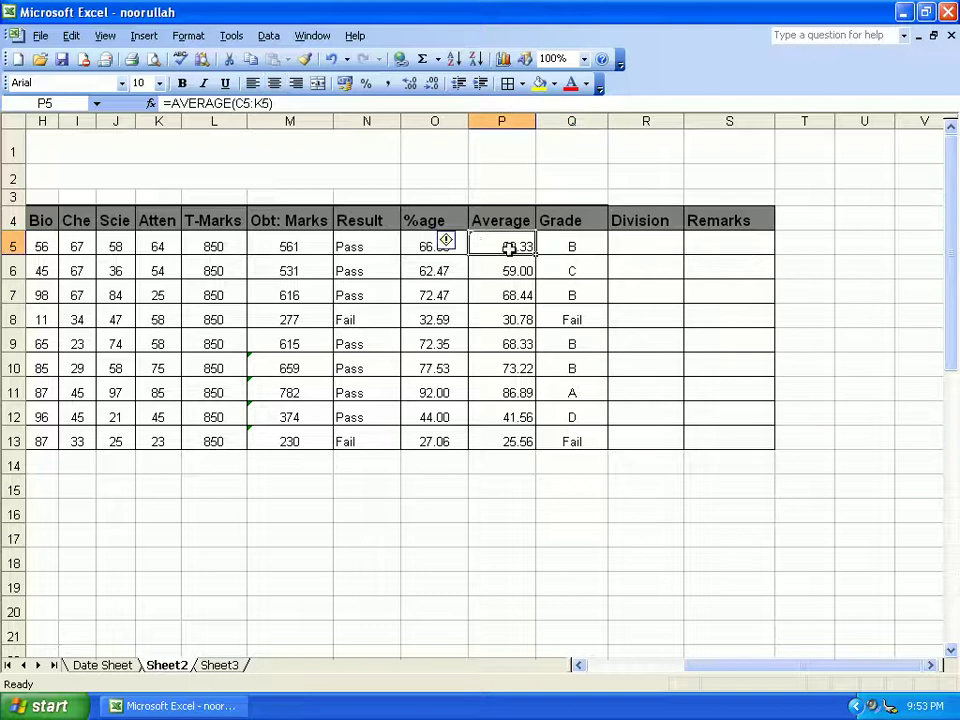
left_click(416, 246)
left_click(364, 246)
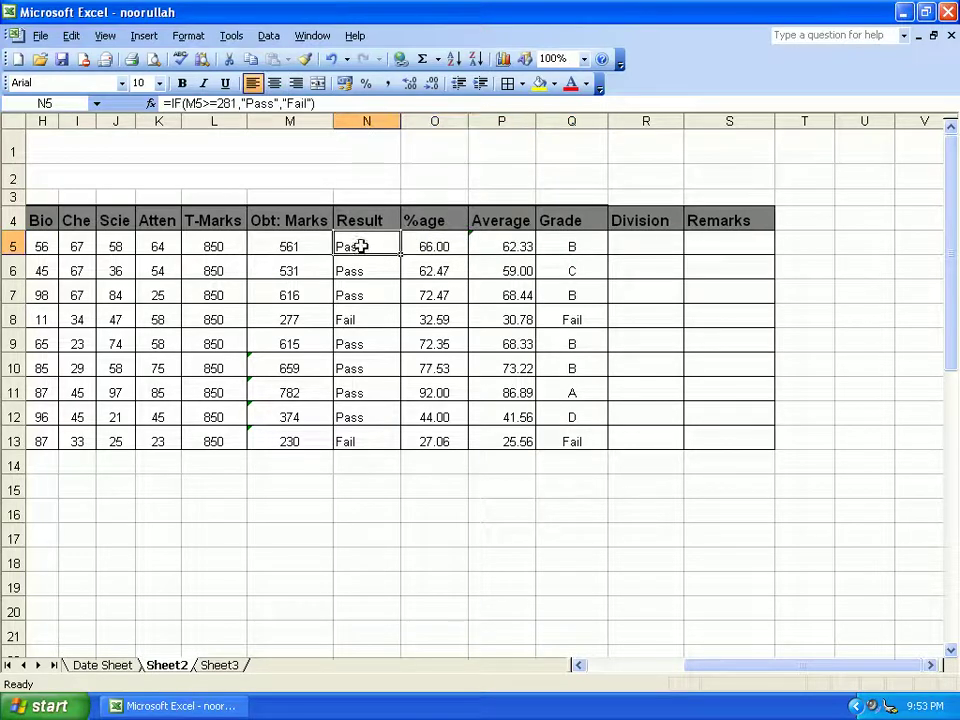
left_click(304, 247)
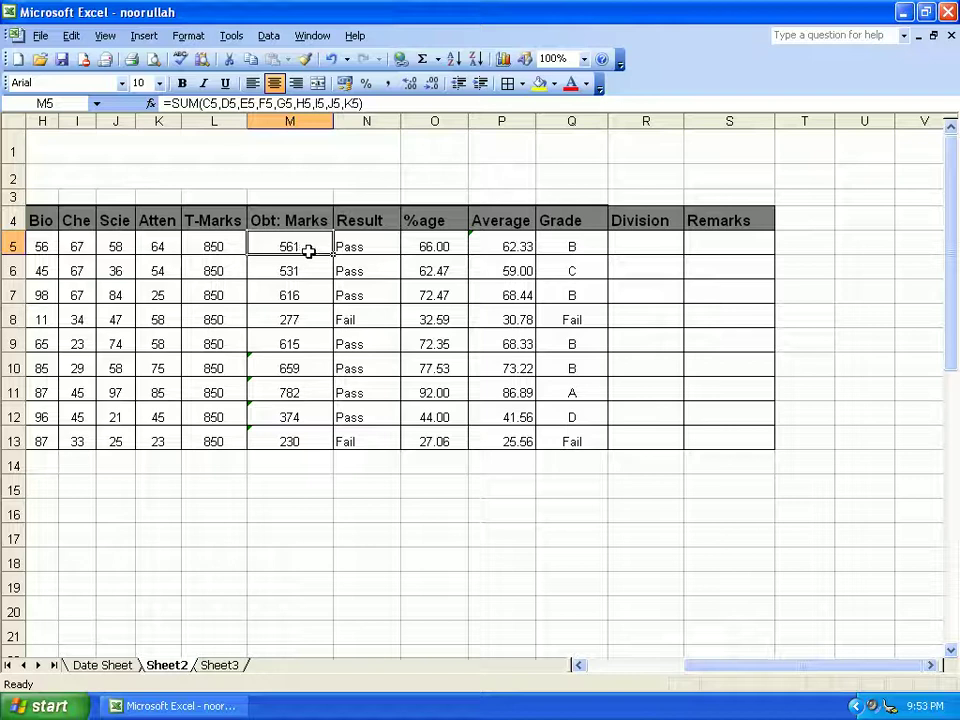
left_click(439, 249)
left_click(636, 251)
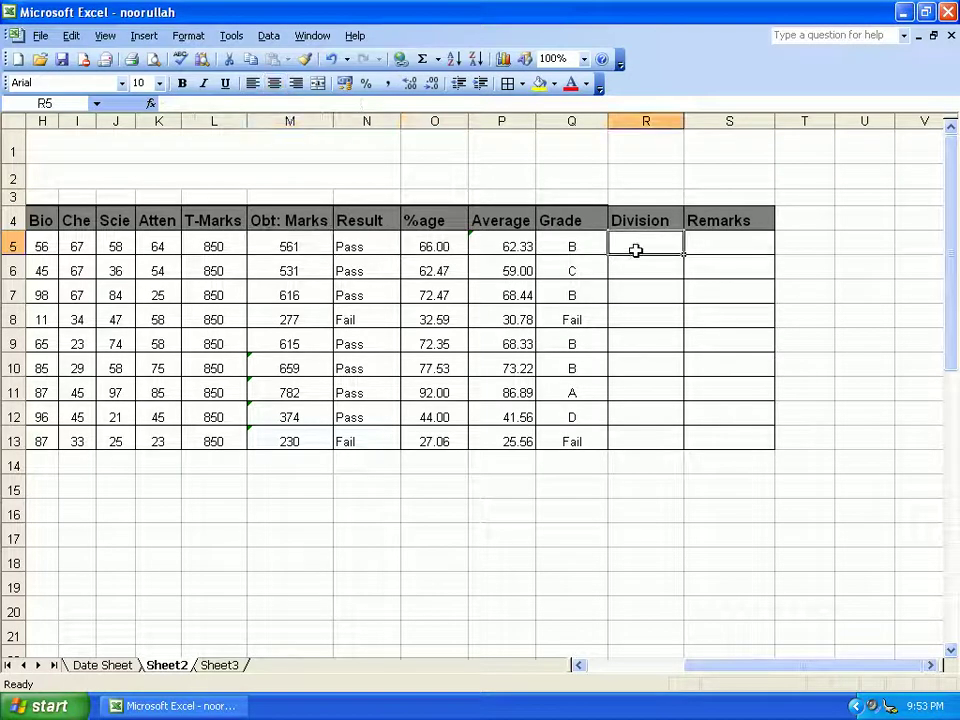
left_click(581, 246)
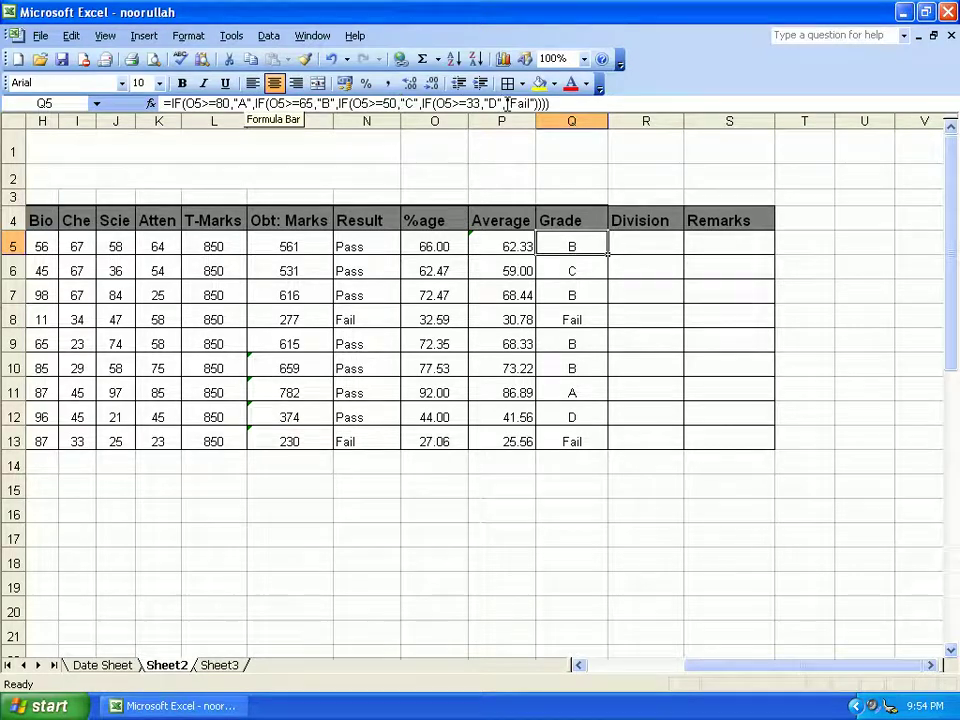
- Start the Division formula in R5 with an IF that returns "1st" when the percentage in O5 is >=75
left_click(666, 244)
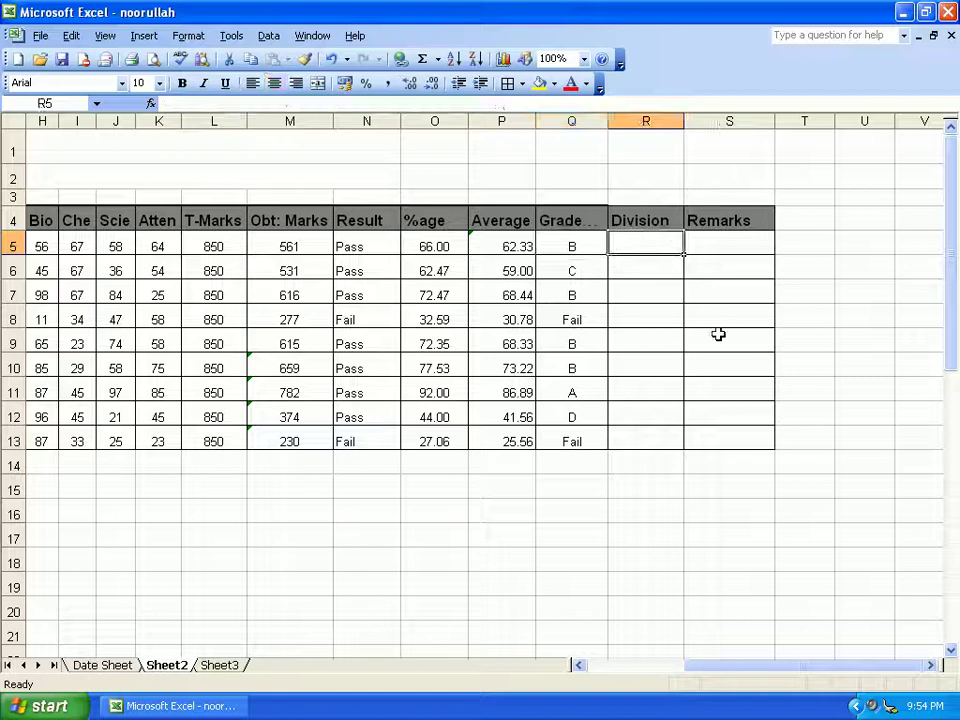
type("=if")
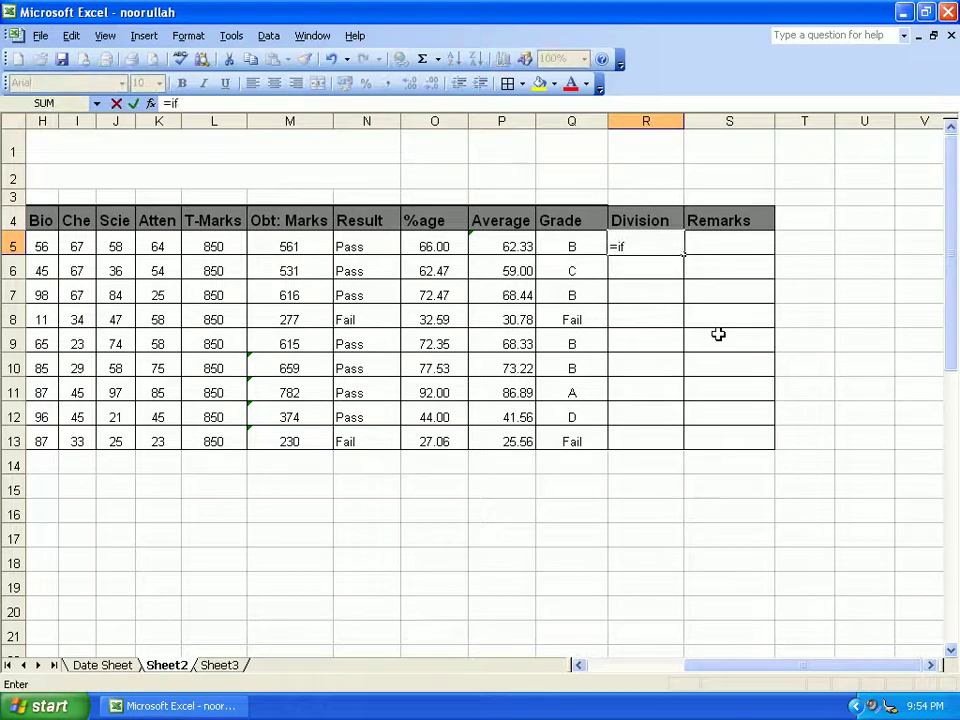
type("(")
left_click(434, 246)
type(">=")
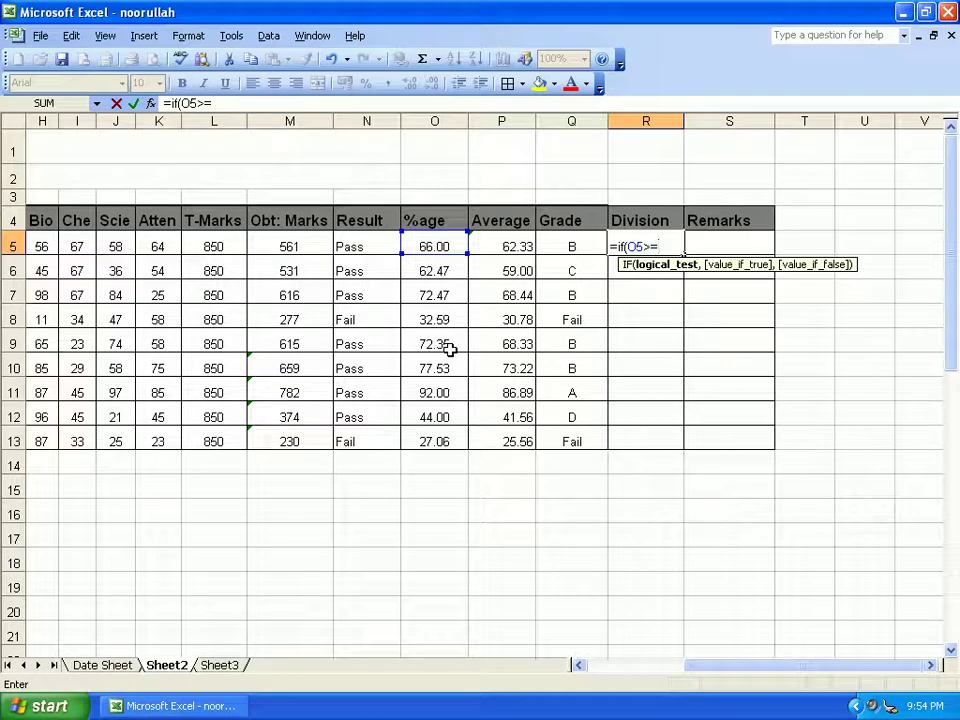
type("75,\"")
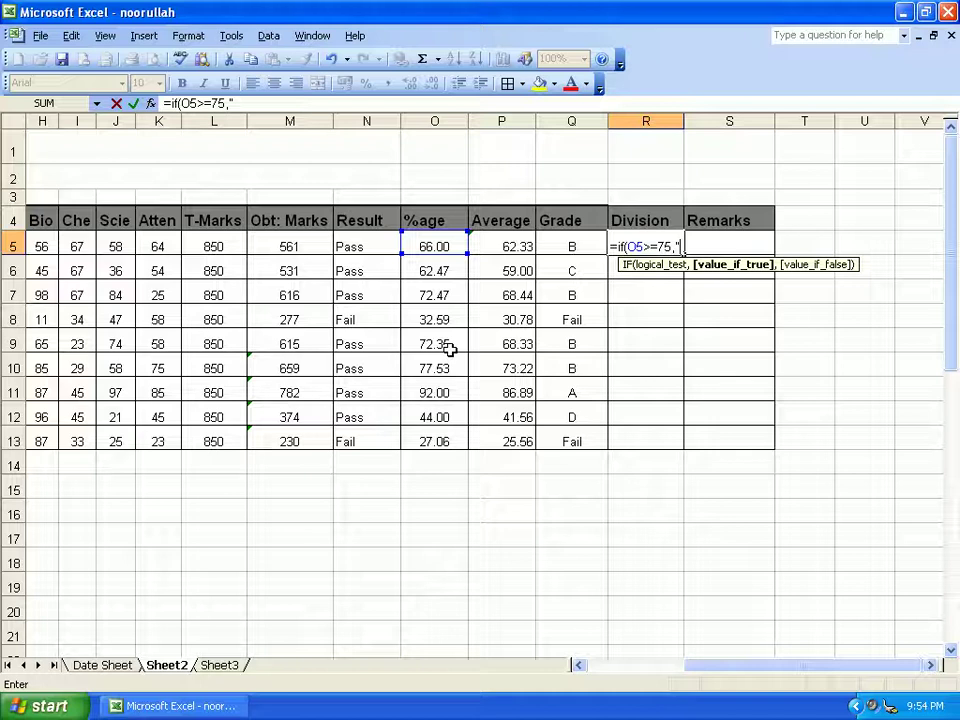
type("1st\",if")
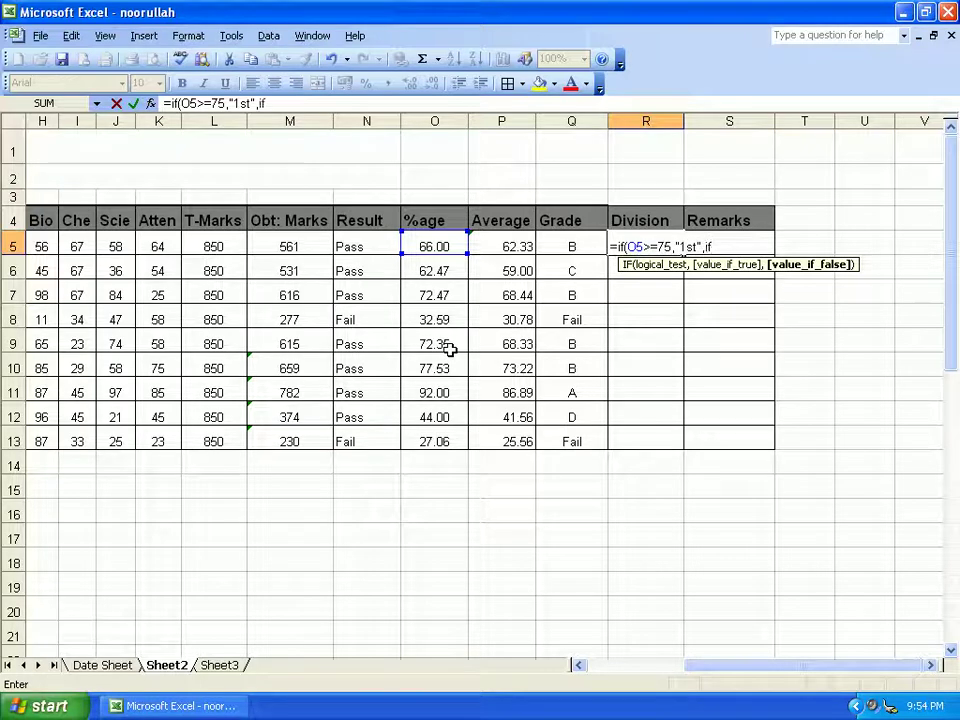
- Nest a second IF in the R5 formula that returns "2nd" when O5 is >=50
type("(")
left_click(427, 248)
type(">=")
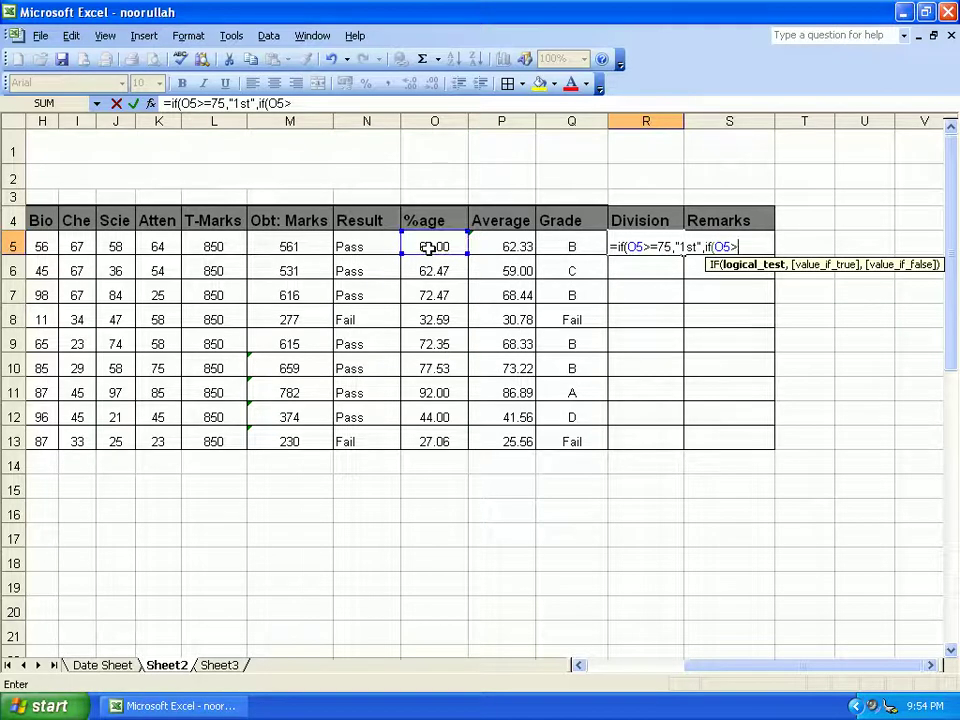
type("50,")
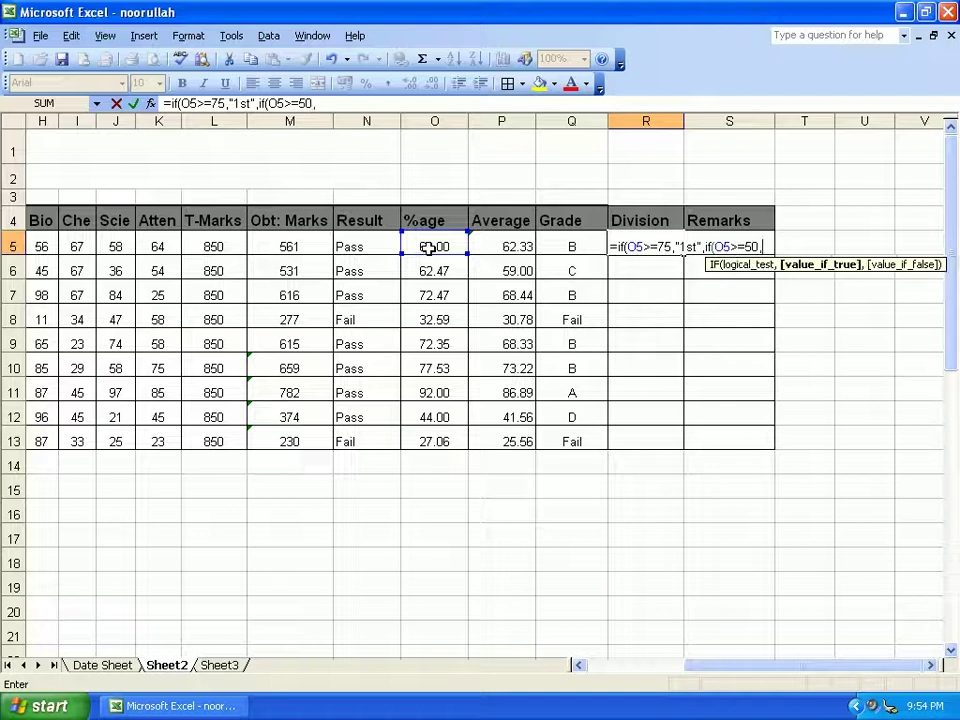
type("\"2nd")
type("\",")
- Complete the R5 formula with a third IF that returns "3rd" when O5 is >=33 and otherwise "Fail"
type("if(")
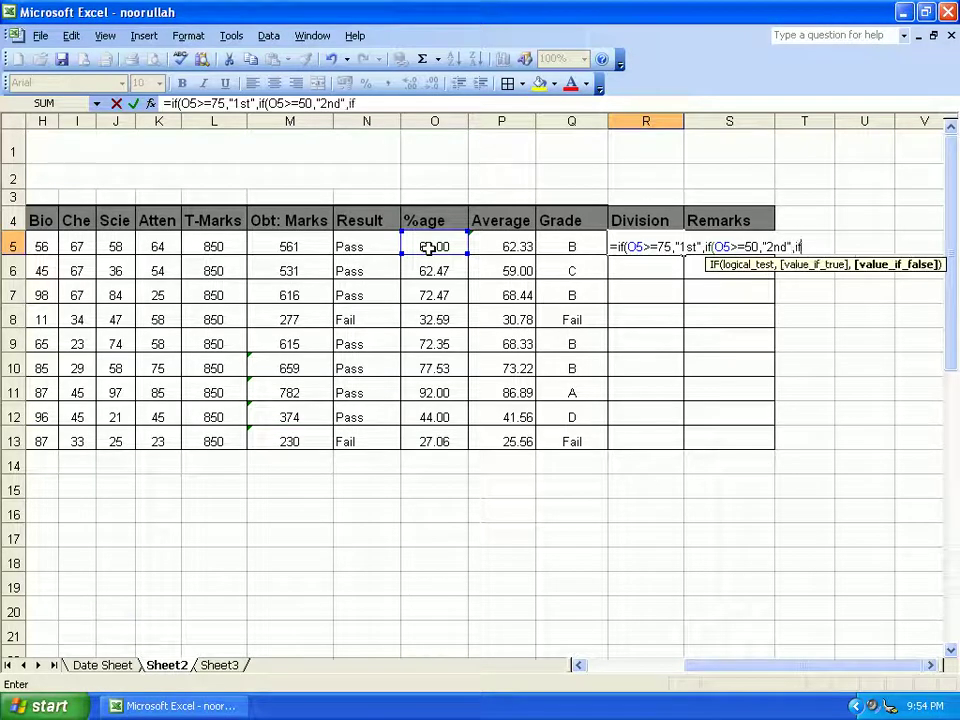
left_click(426, 248)
type(">=")
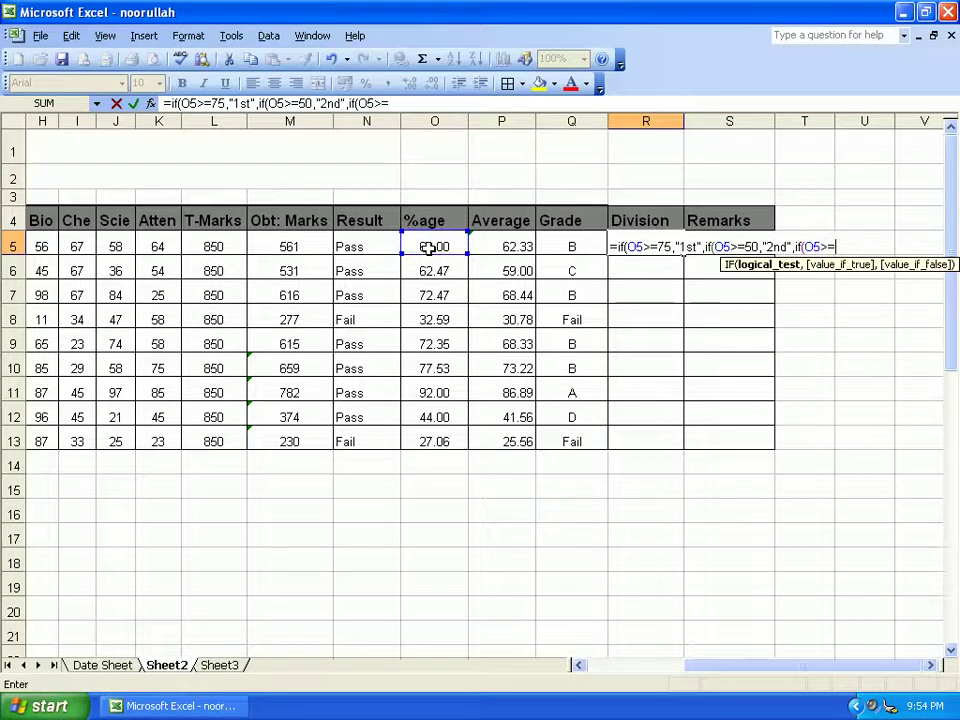
type("33,")
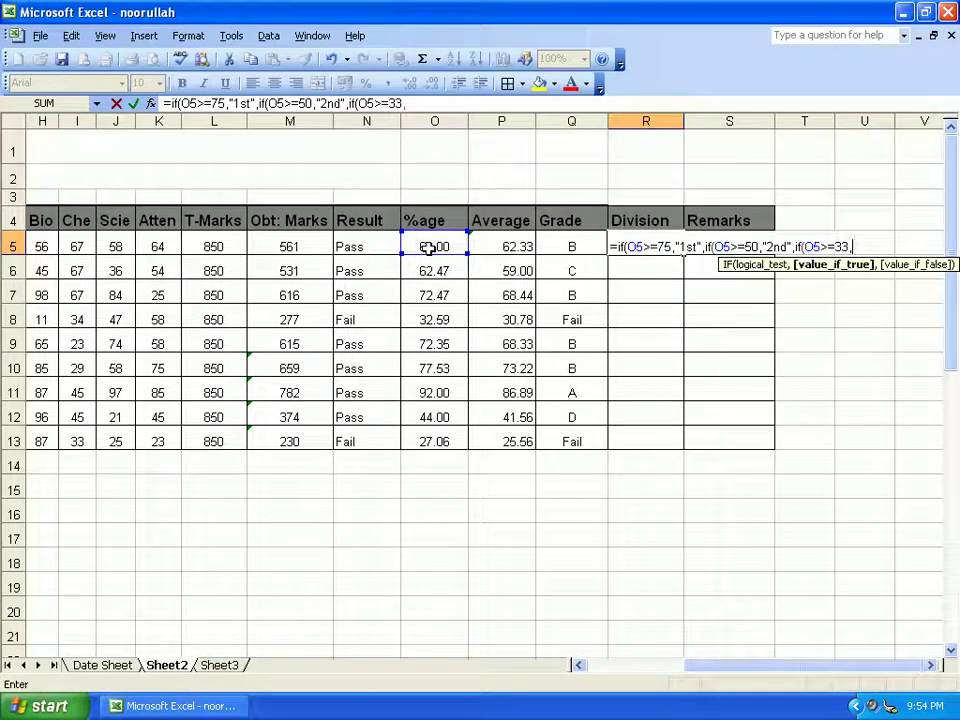
type("\"3")
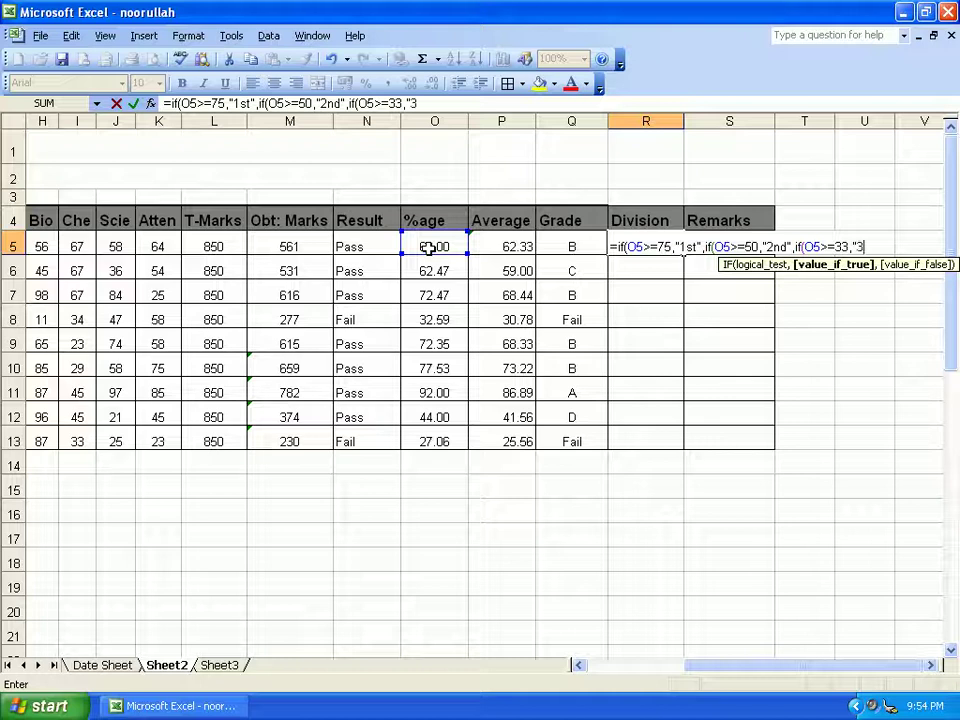
type("rd\",")
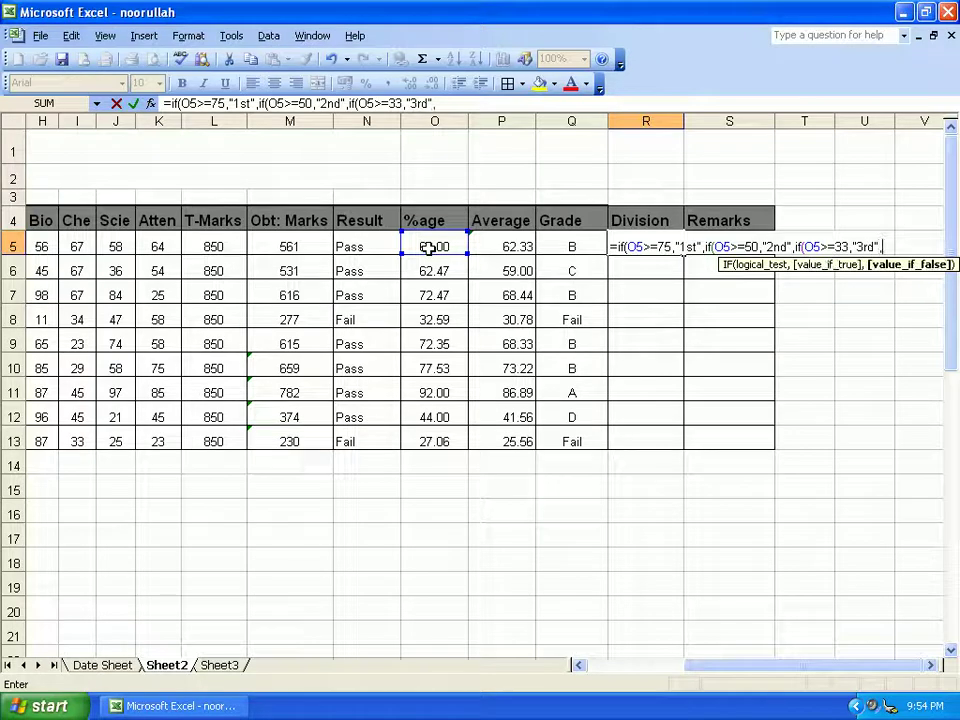
type("\"FAil")
key("BackSpace")
key("BackSpace")
key("BackSpace")
type("ail")
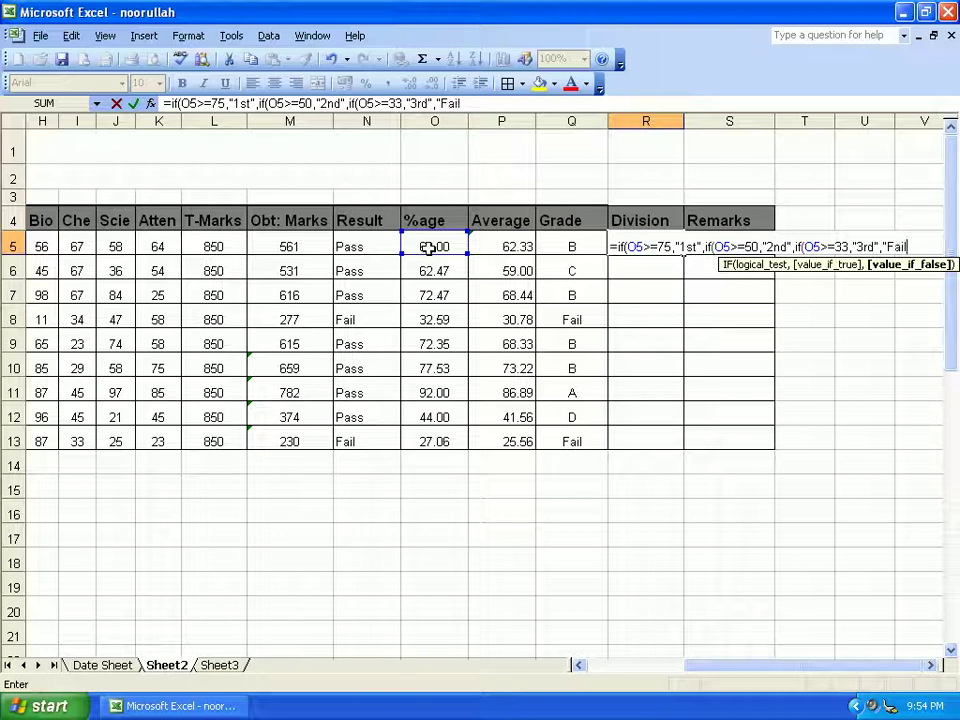
type("\")))")
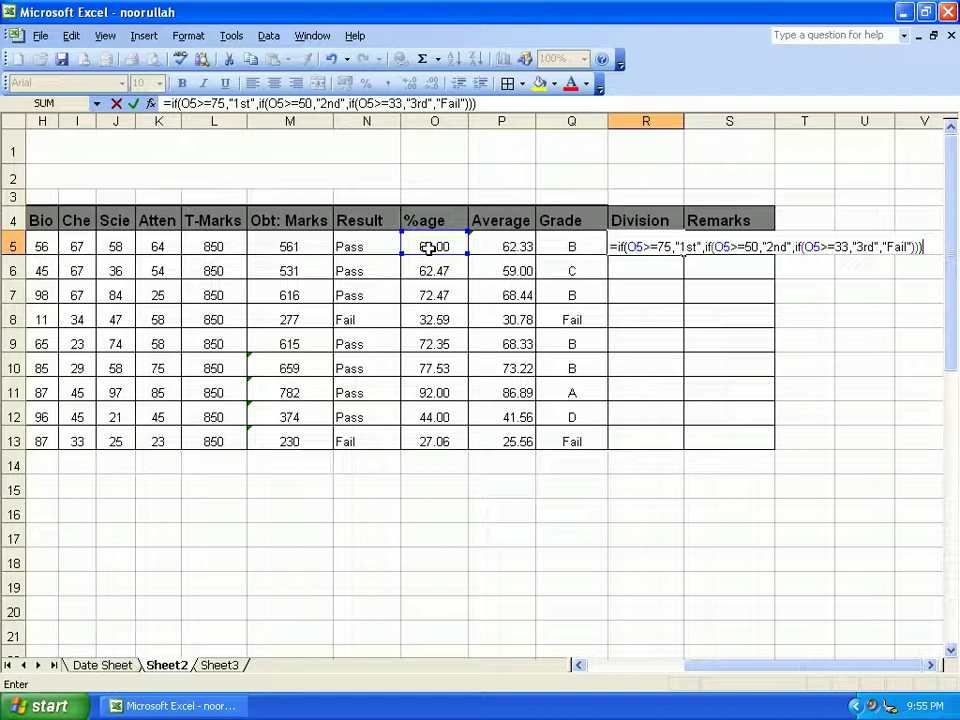
key("Return")
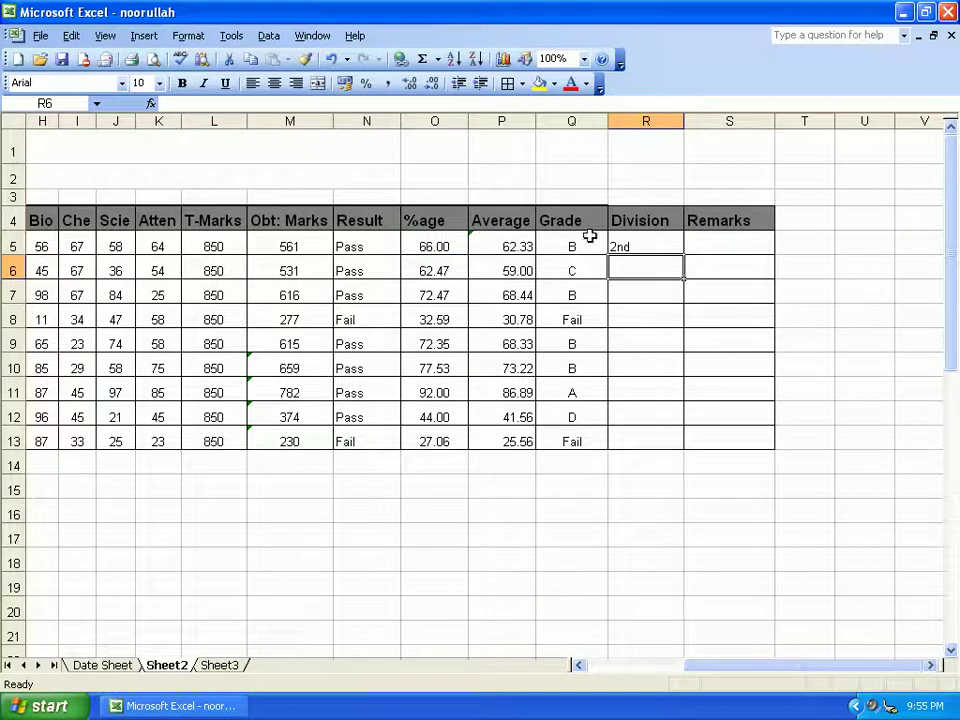
- Fill the division formula from R5 down through R13 and center the divisions
left_click(666, 246)
left_click_drag(683, 257, 681, 456)
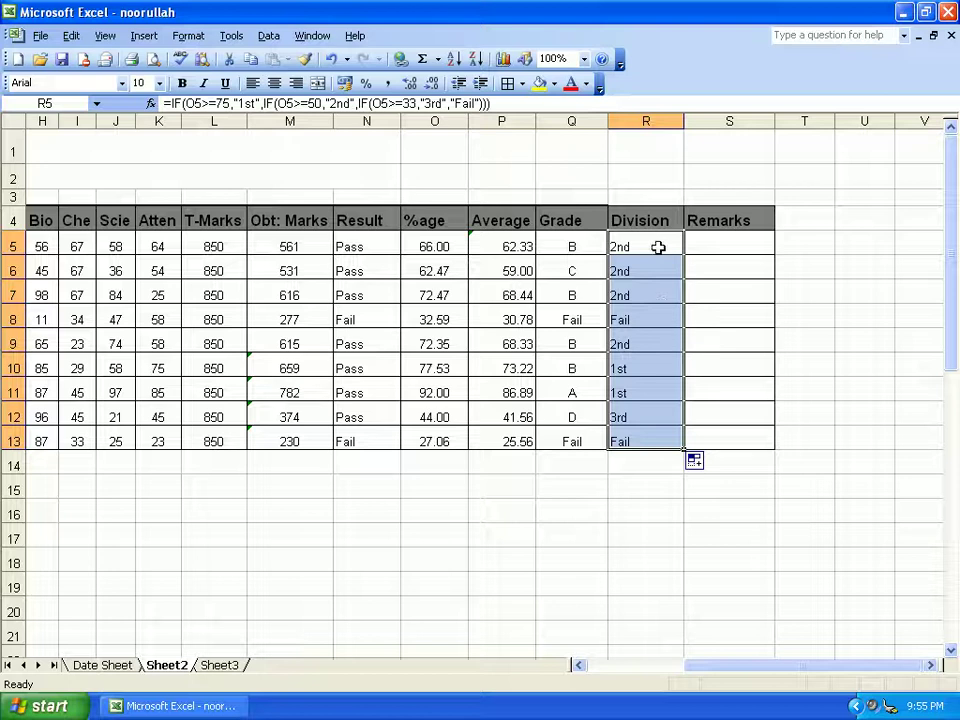
left_click(275, 83)
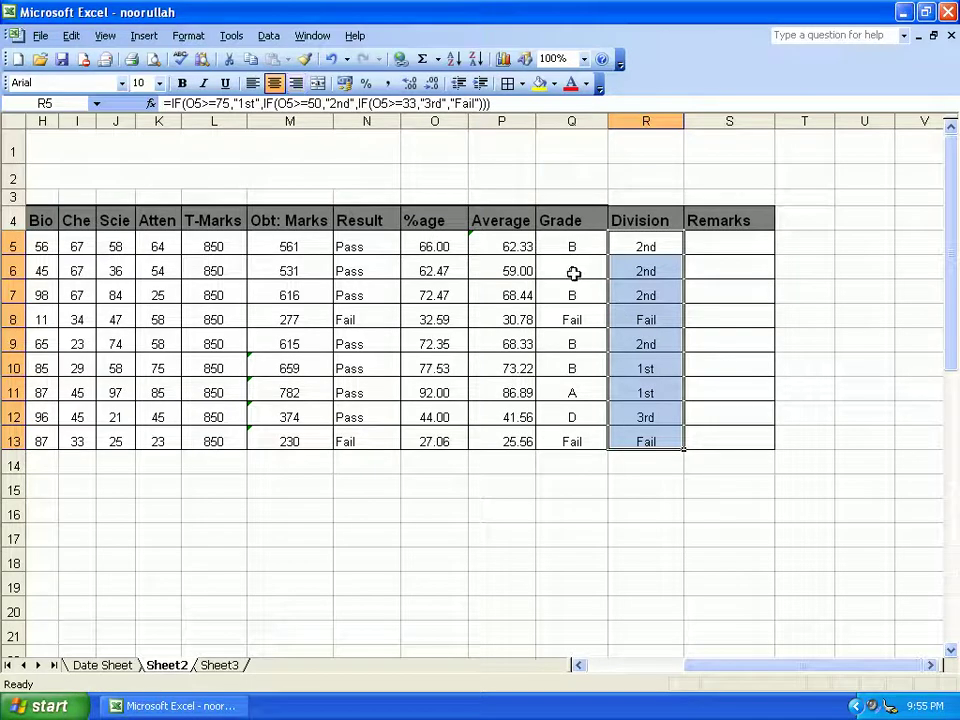
- Widen the Remarks column S slightly and start an IF formula in S5 that returns "Excellent" when grade Q5 is "A"
left_click(726, 249)
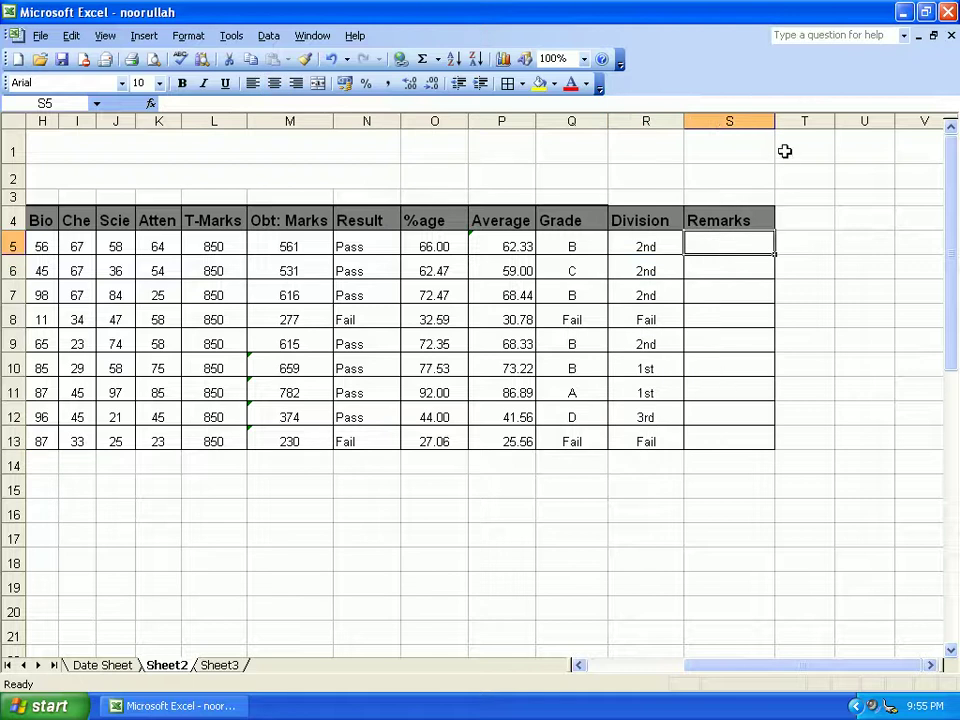
left_click_drag(774, 118, 784, 116)
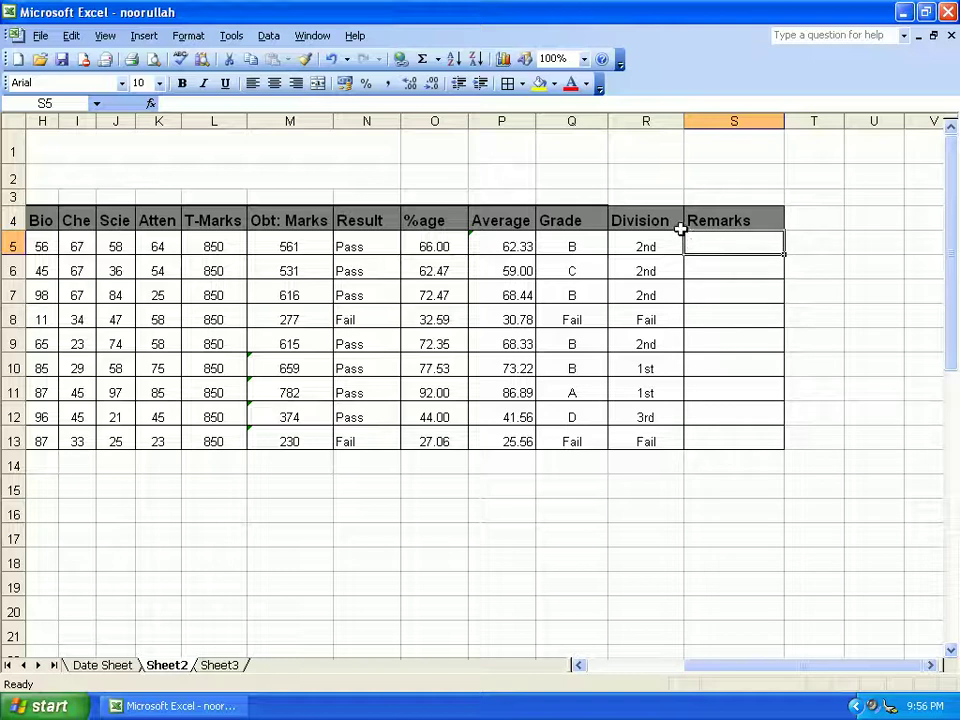
type("=")
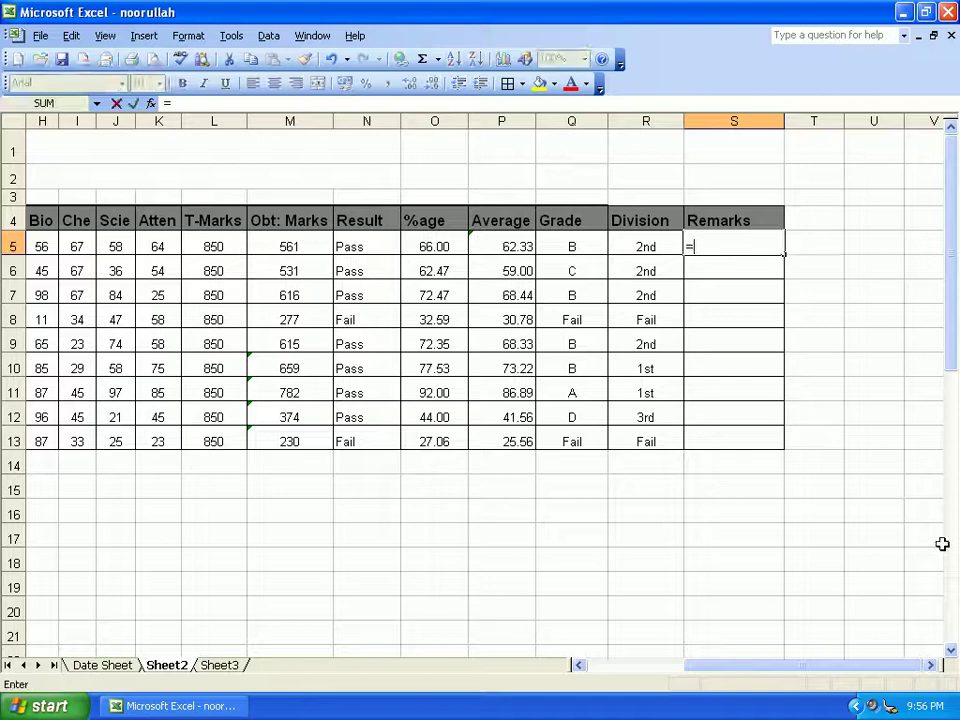
type("if(")
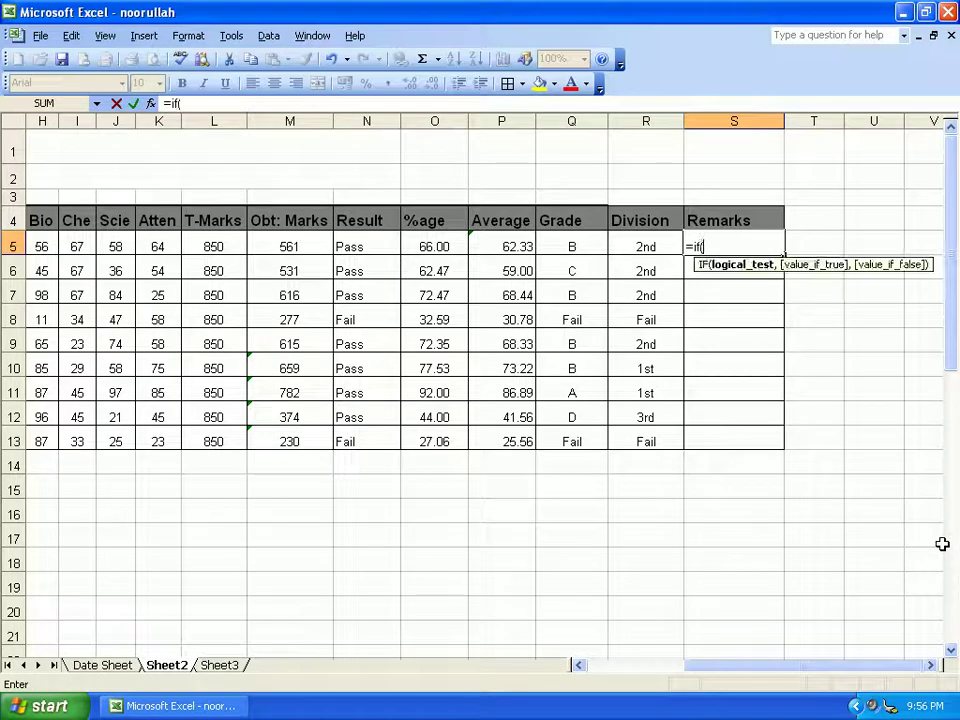
left_click(570, 246)
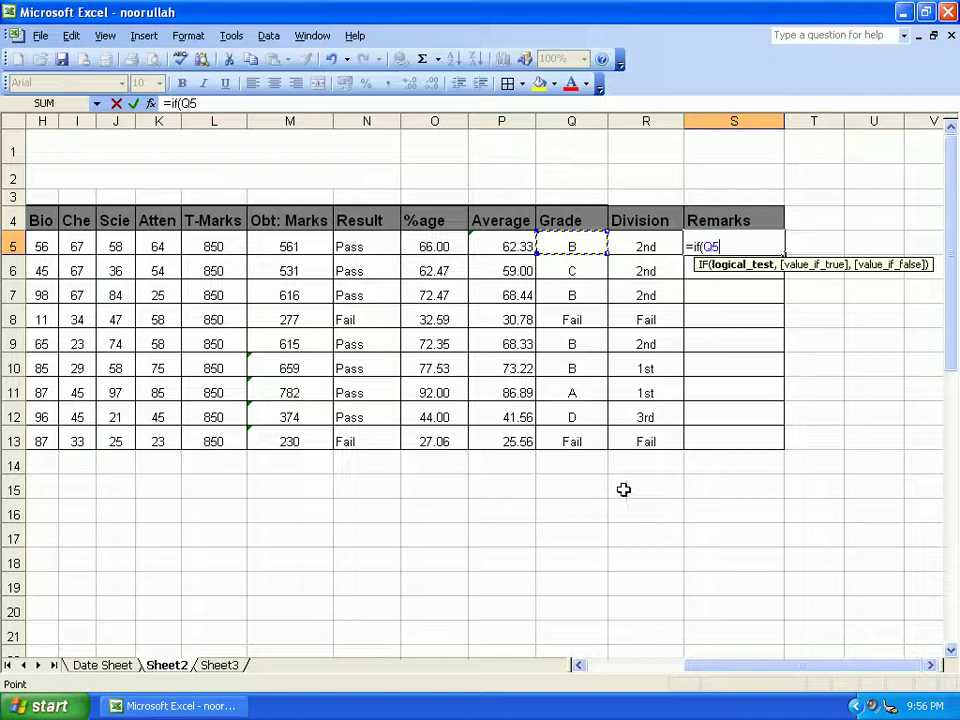
type("=")
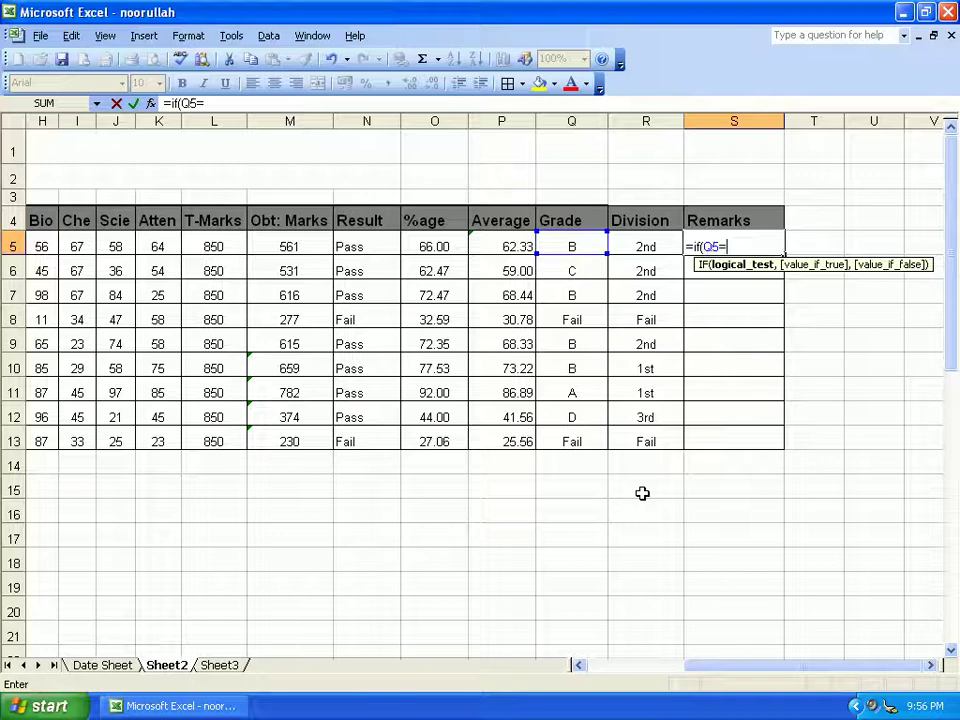
type("\"B")
key("BackSpace")
type("A\"")
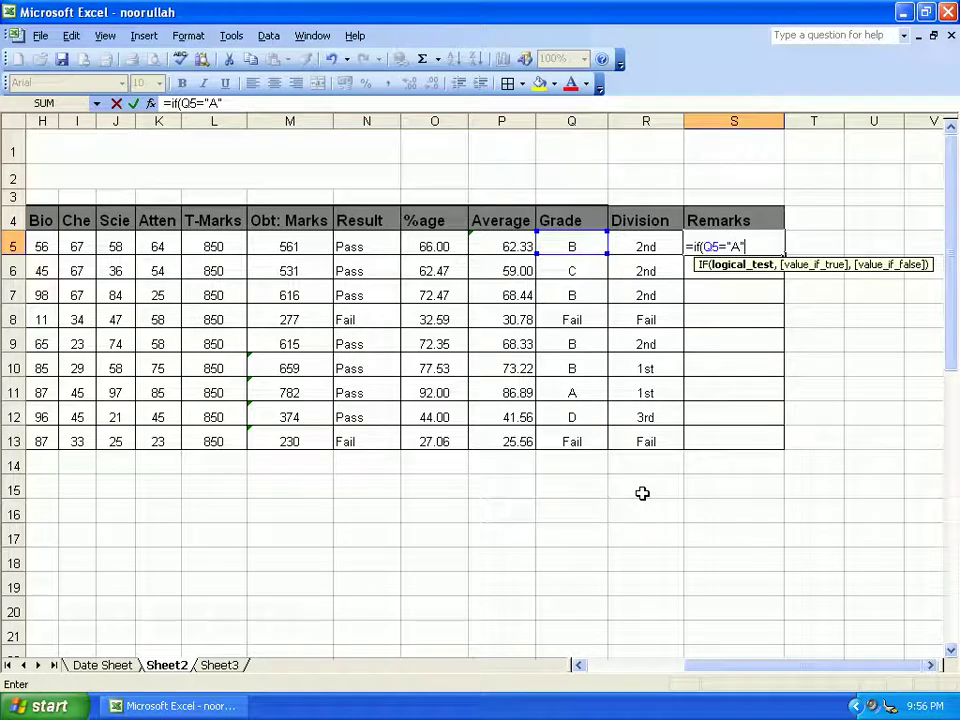
type(",")
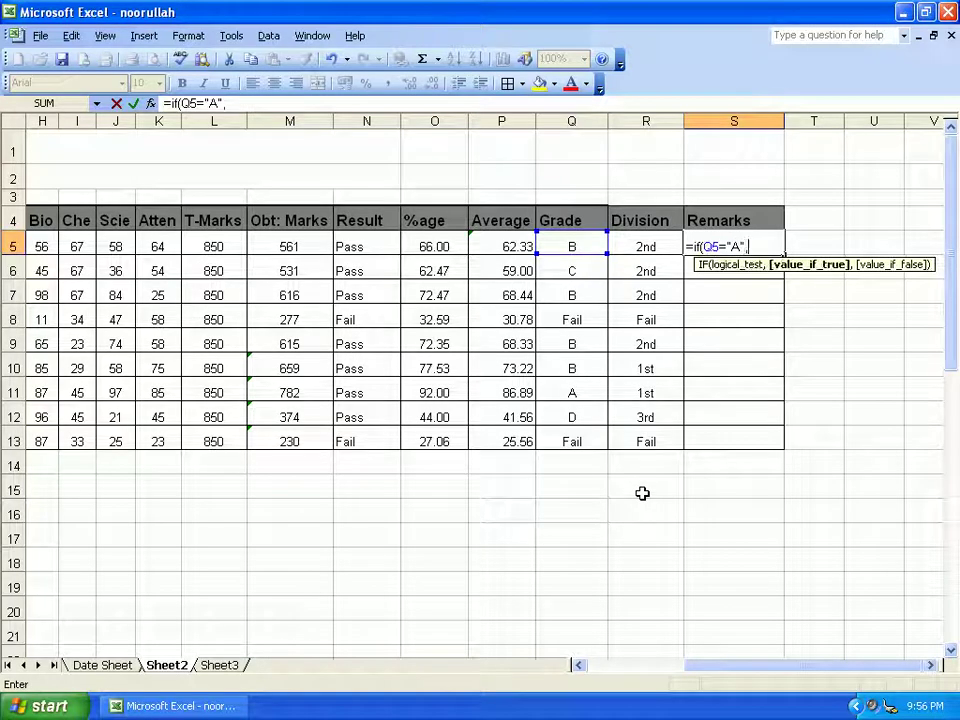
type("\"E")
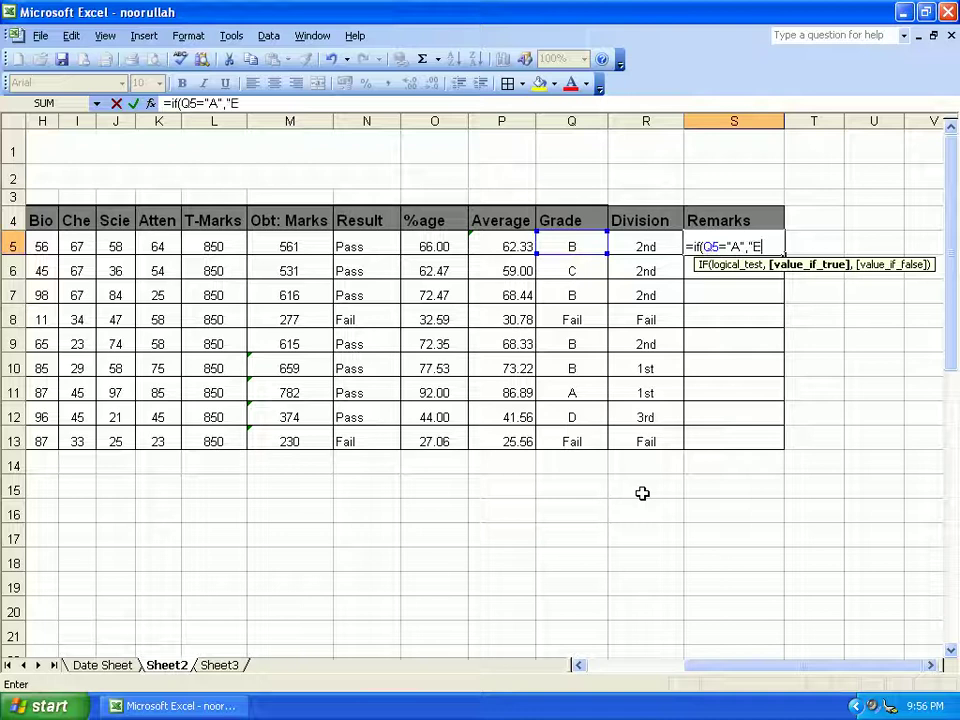
type("xcellent")
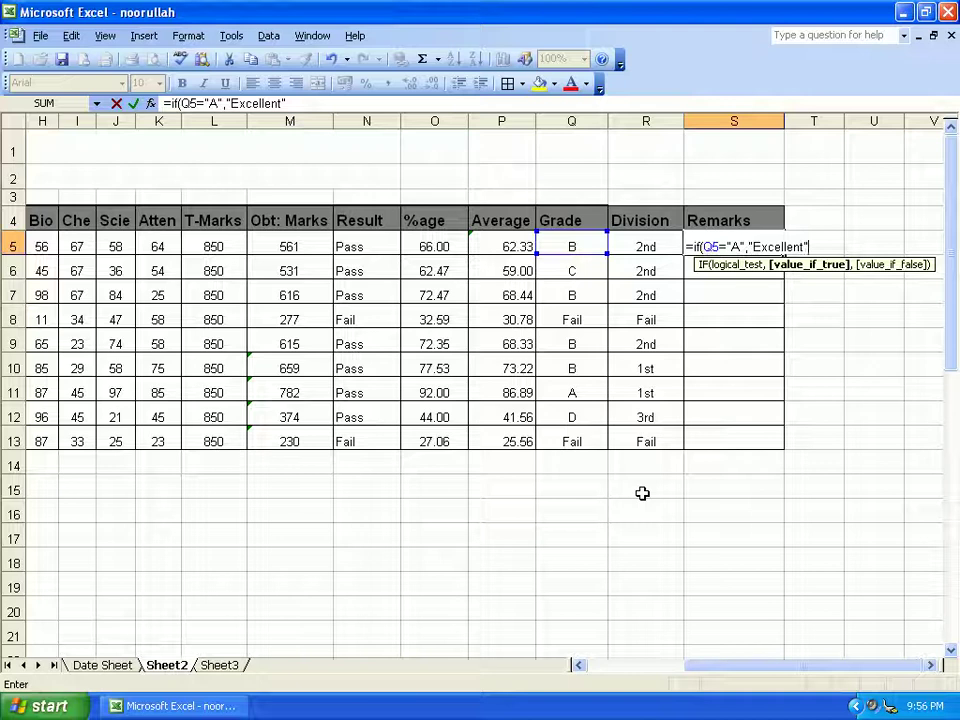
type("\",if")
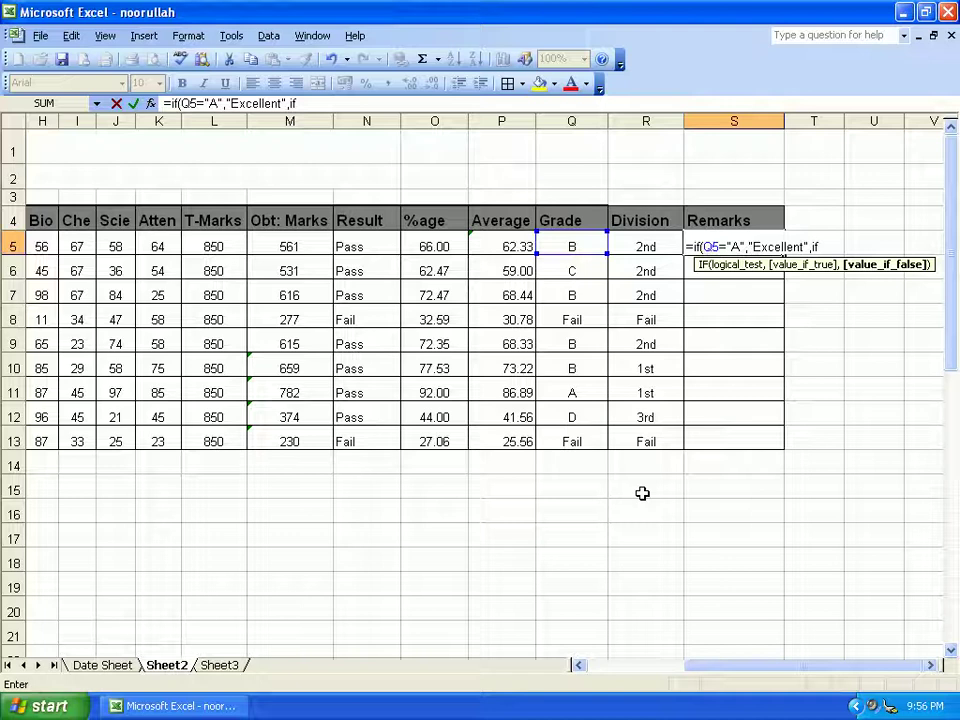
- Nest a second IF in the S5 formula that returns "V-Good" when Q5 is "B"
type("(")
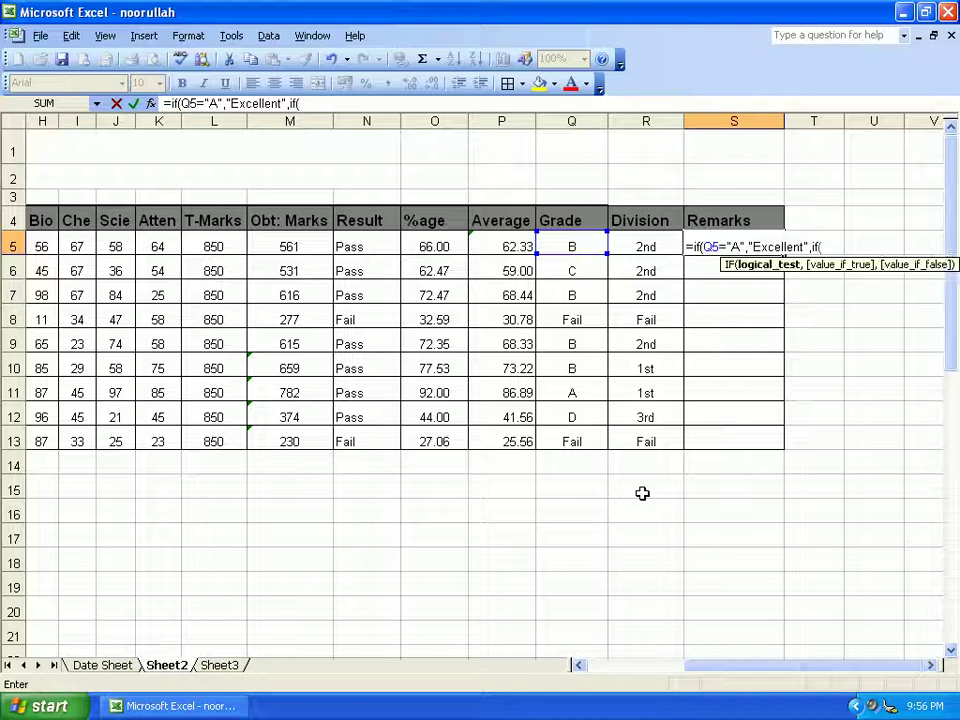
type("q5=\"B")
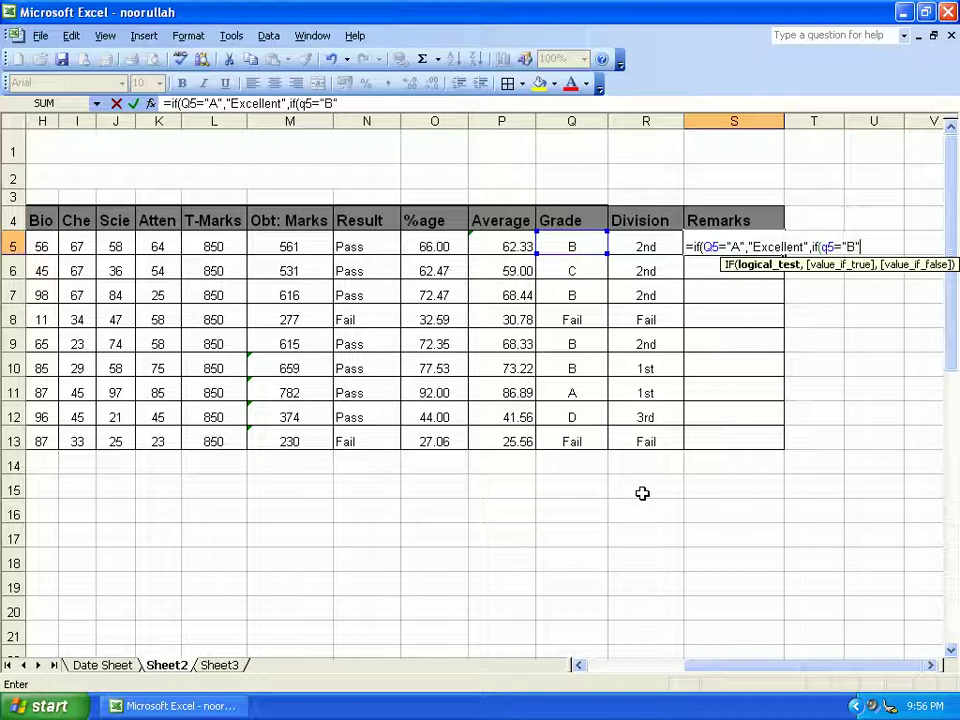
type(",\"V")
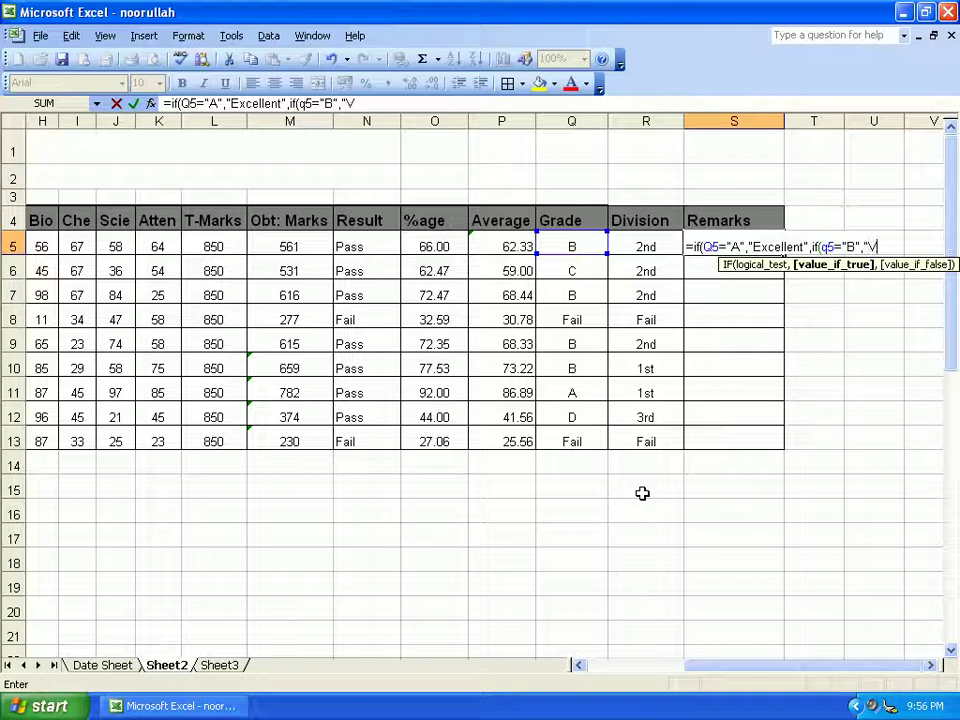
type("-Good\",if(")
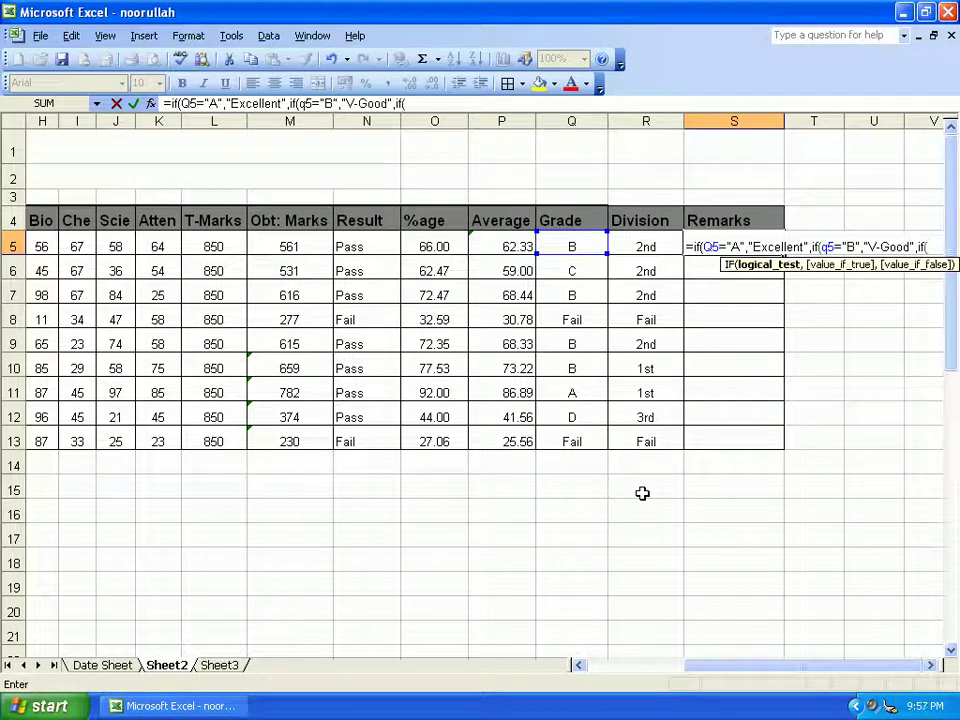
- Nest a third IF in the S5 formula that returns "Good" when Q5 is "C"
type("q5=")
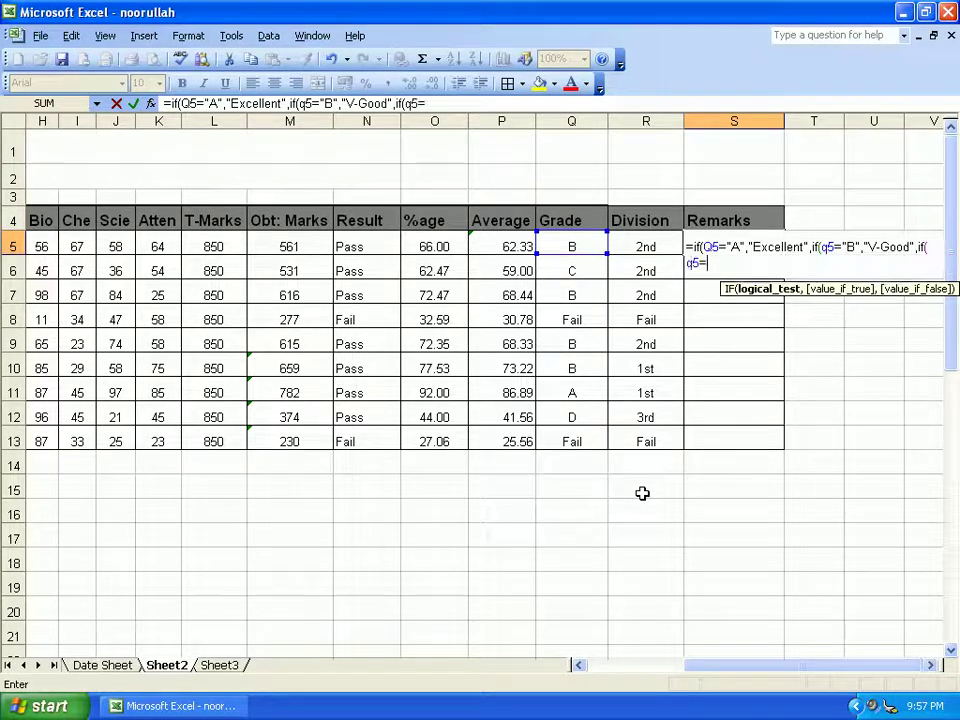
type("\"C\"")
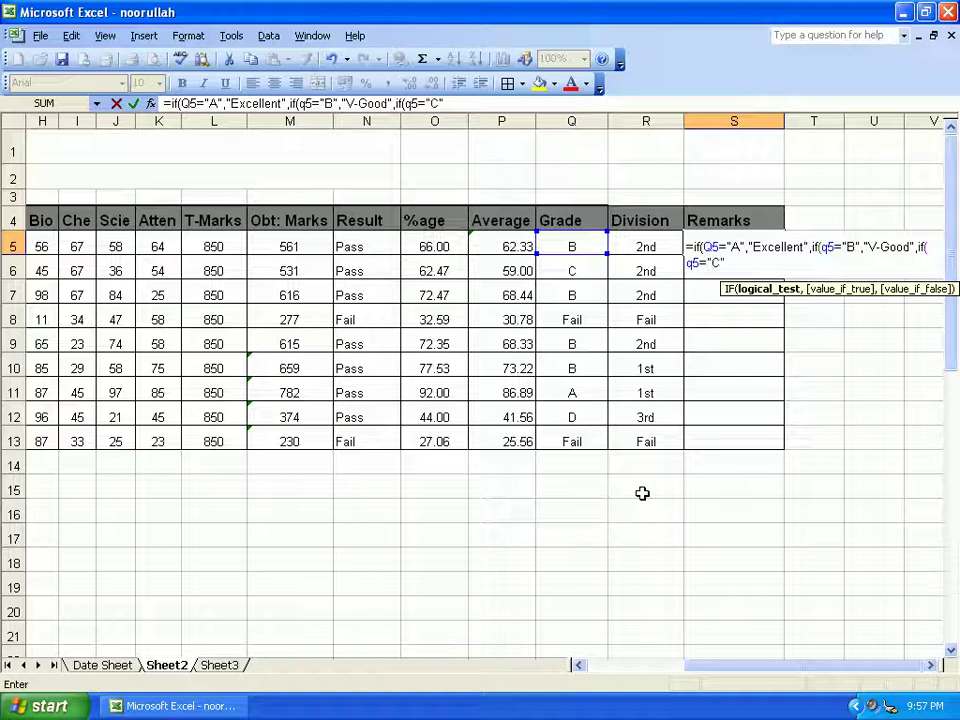
type(",\"G")
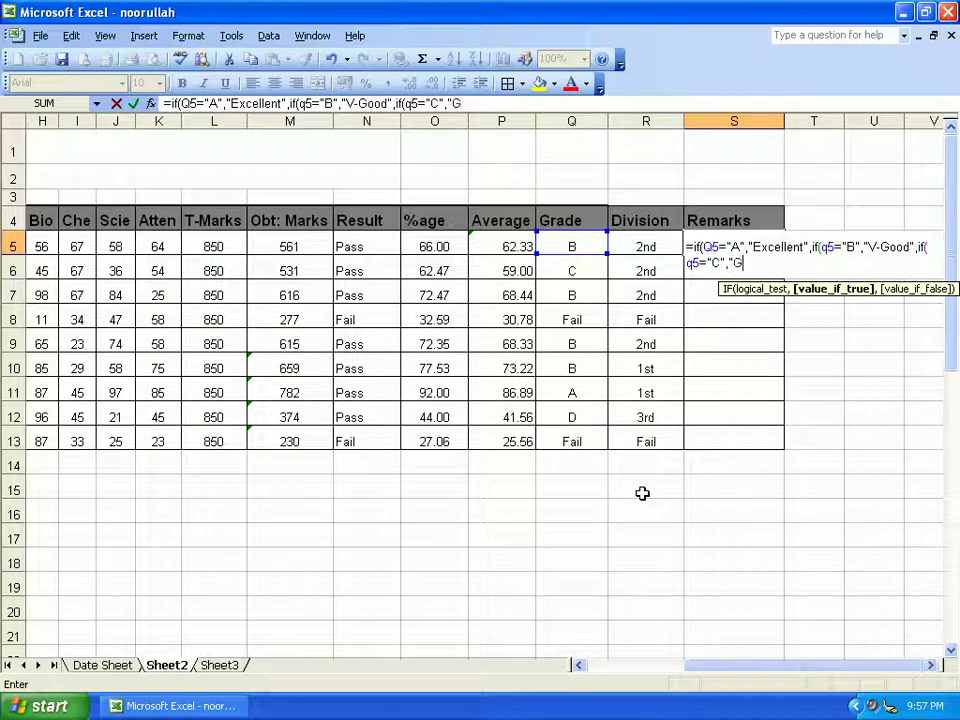
type("ood\",if(q5=\"")
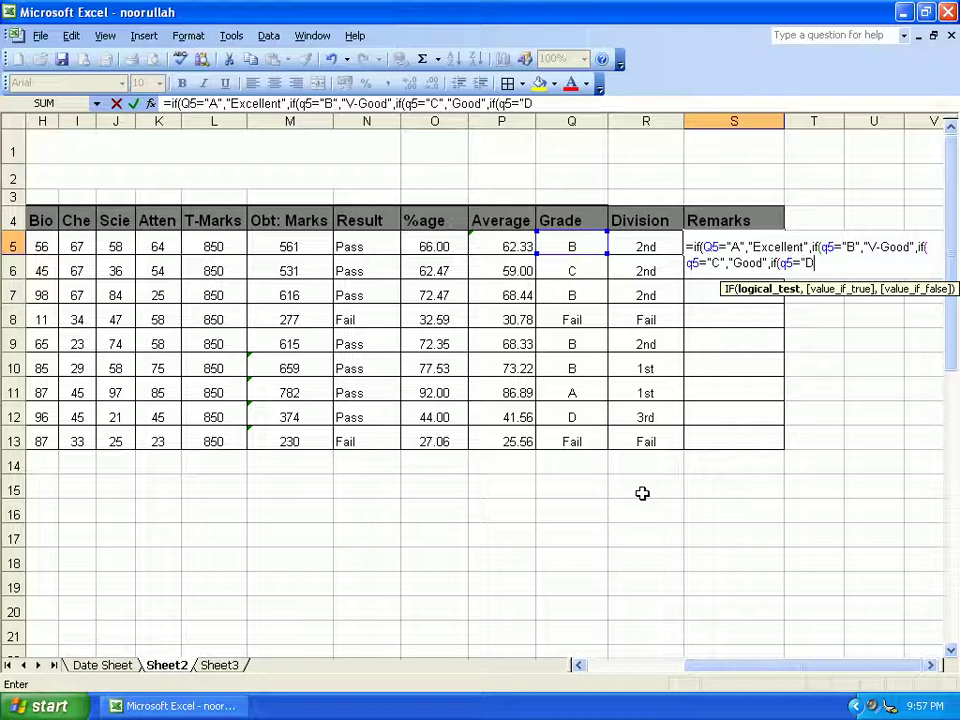
- Complete the S5 formula with a fourth IF that returns "Pass" when Q5 is "D" and otherwise "Fail"
type("D\",")
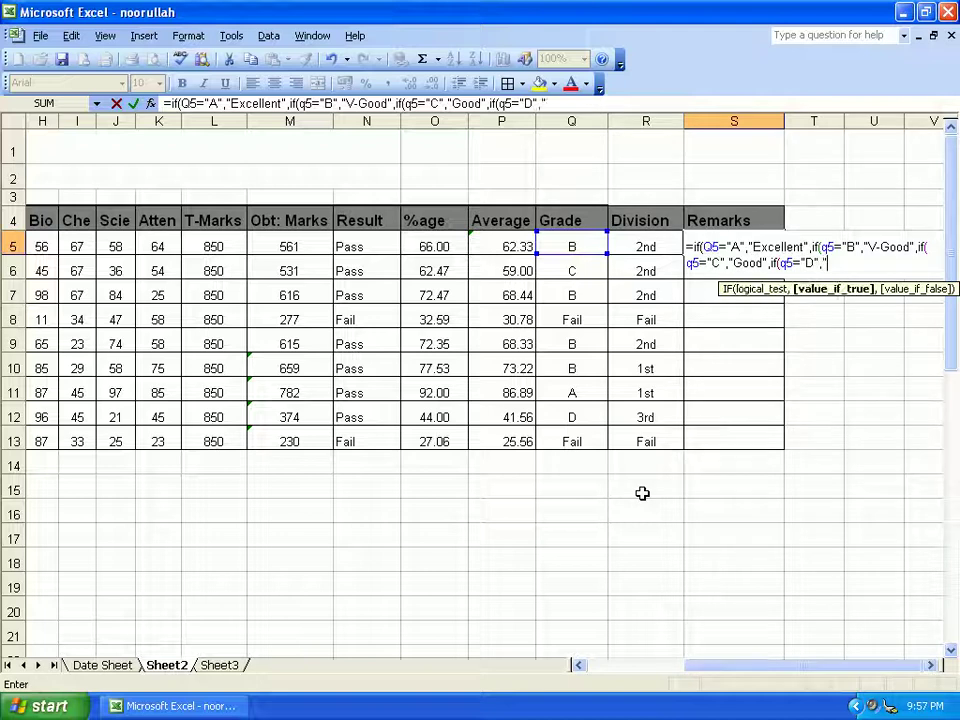
type("\"Pass\",")
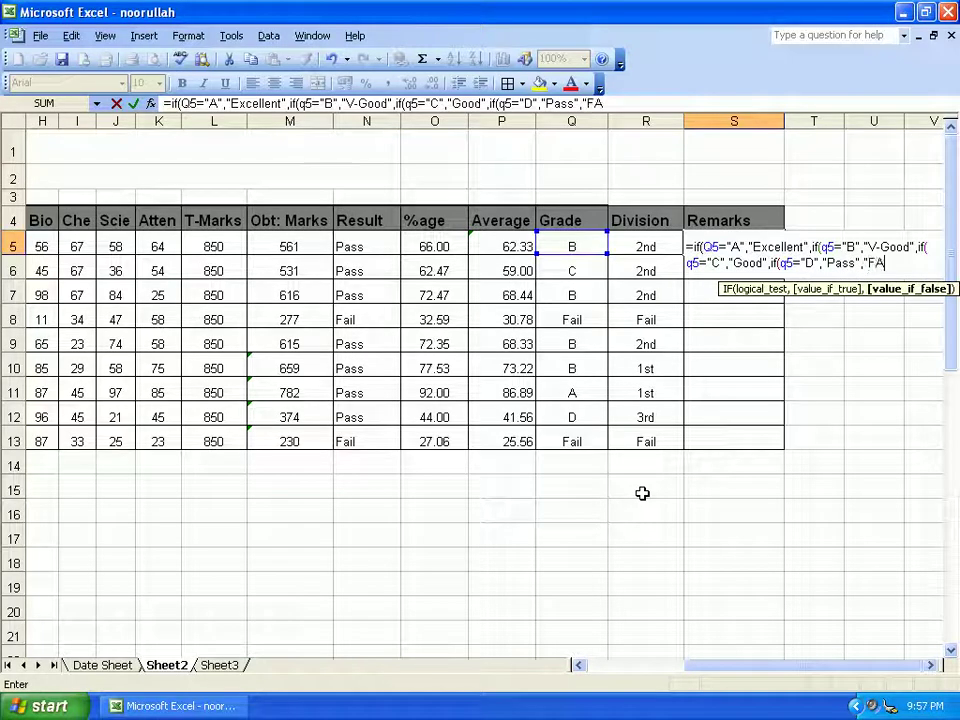
type("\"Fail\"))))")
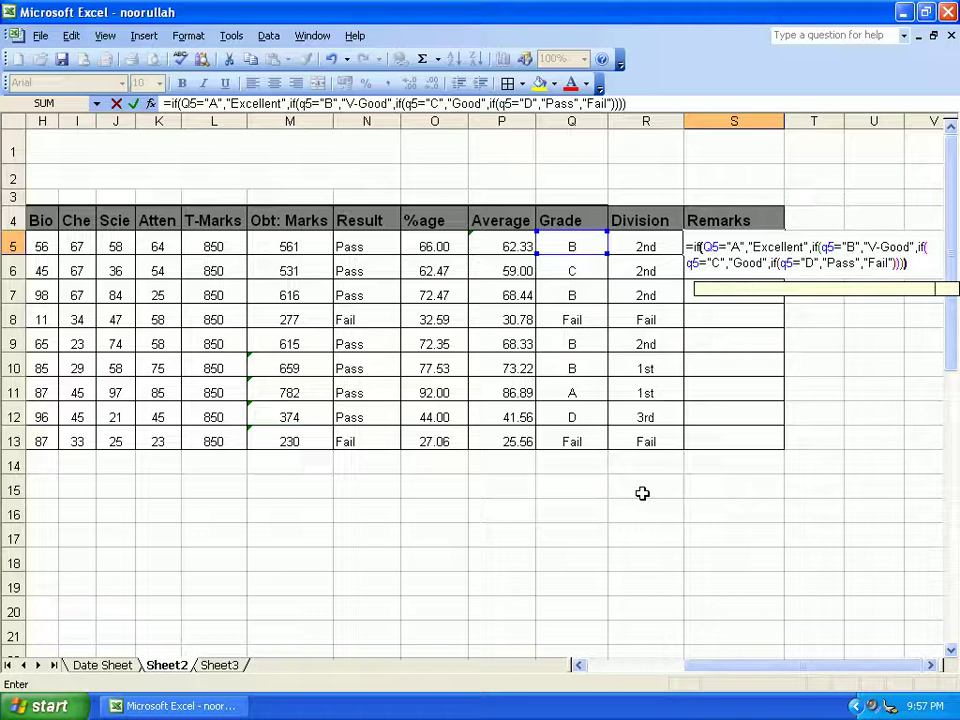
key("Return")
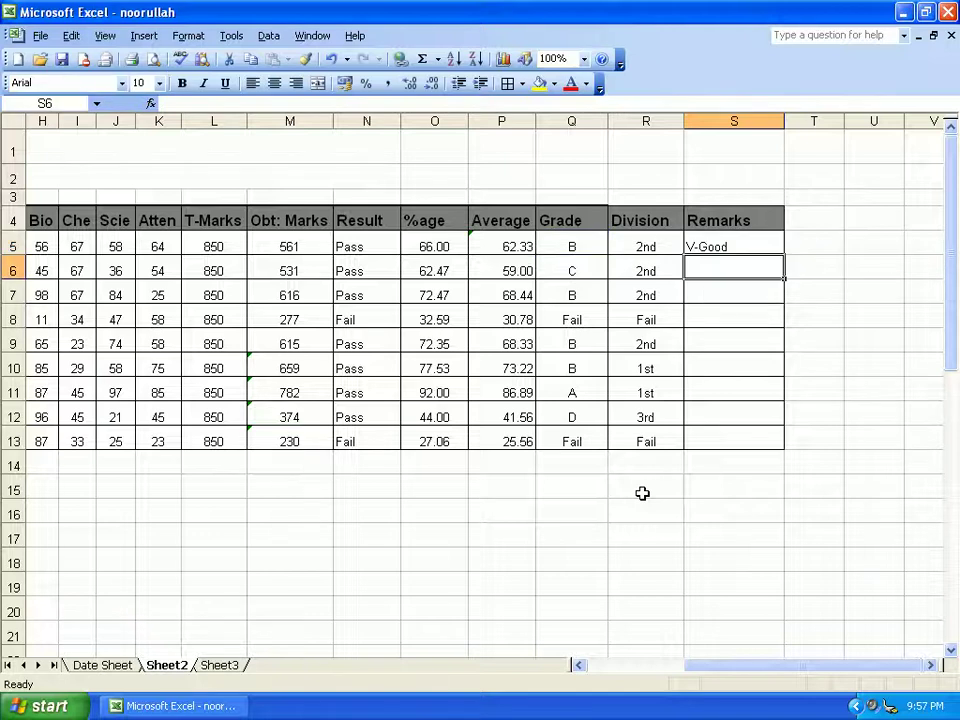
- Fill the remarks formula from S5 down through S13 and indent the remarks by one level
left_click(731, 247)
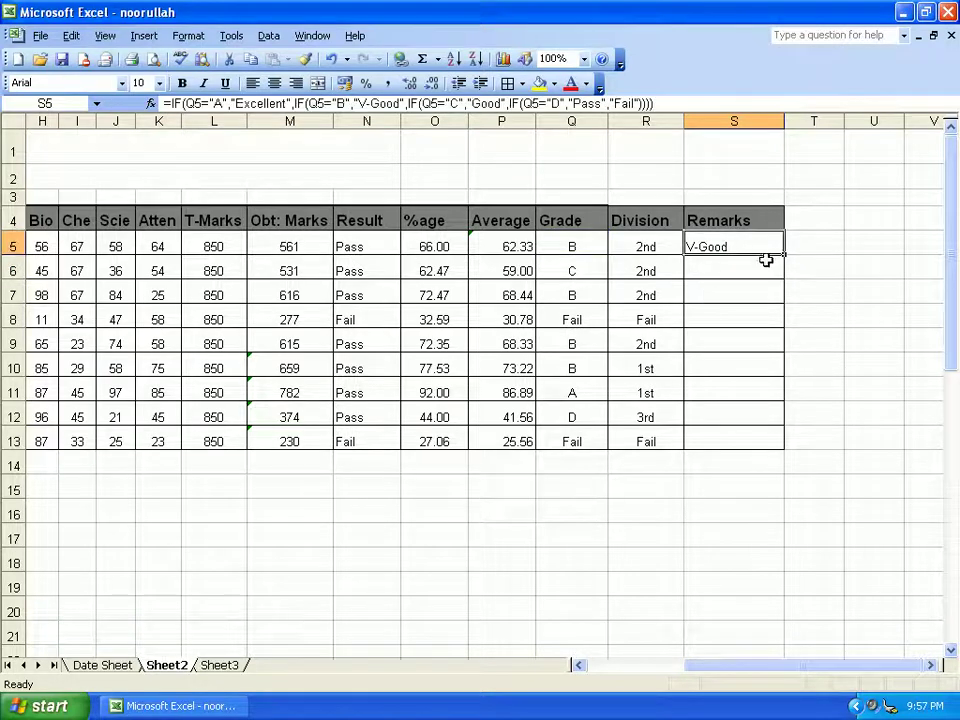
left_click_drag(781, 256, 777, 447)
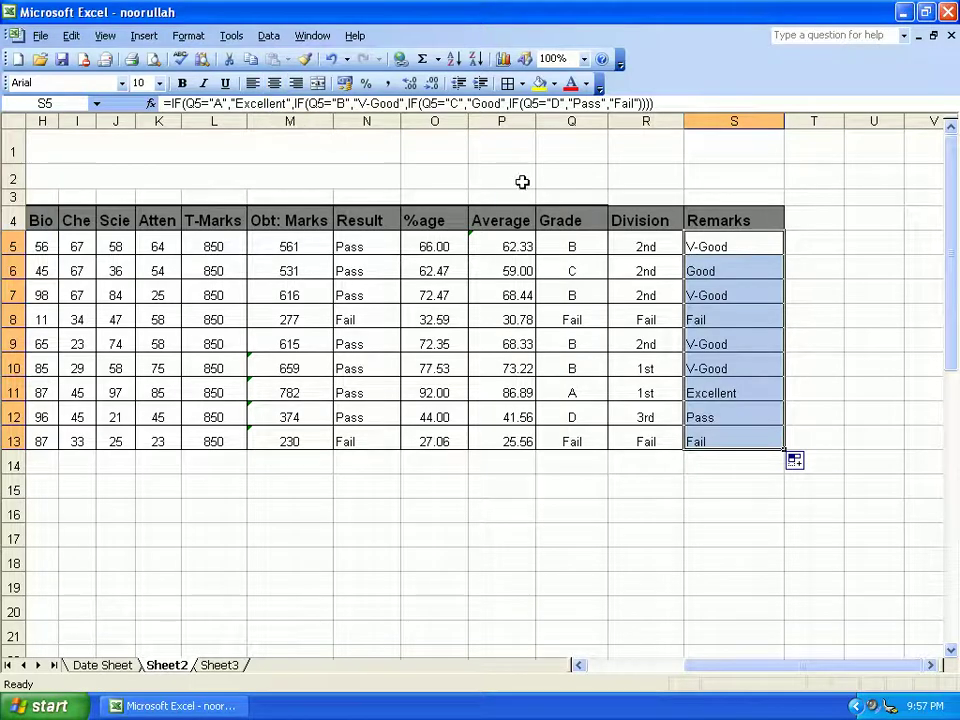
left_click(479, 84)
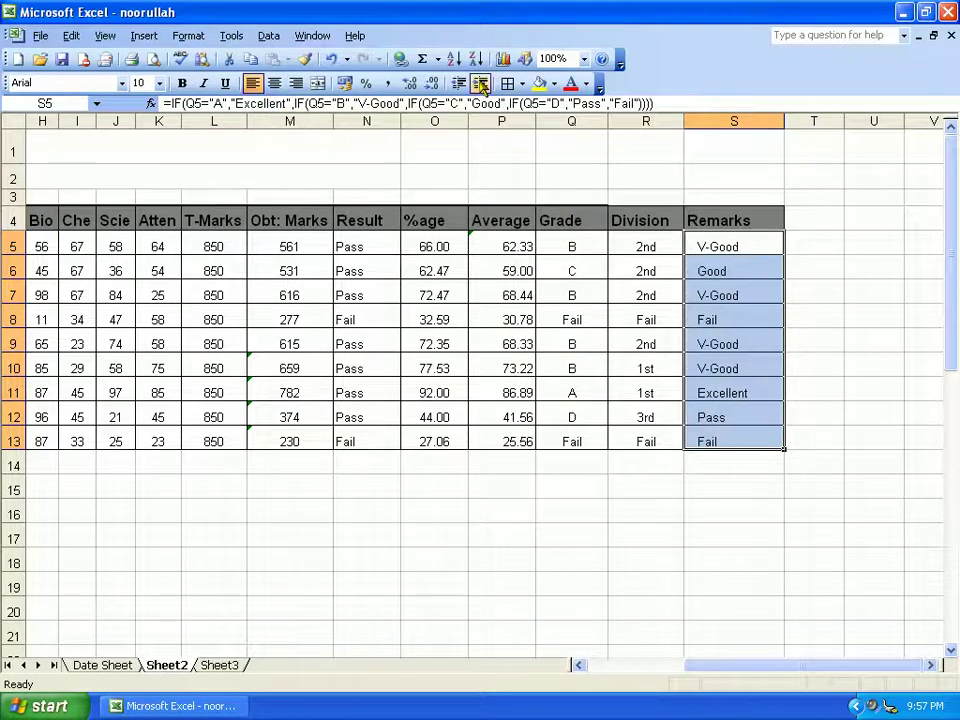
left_click(849, 306)
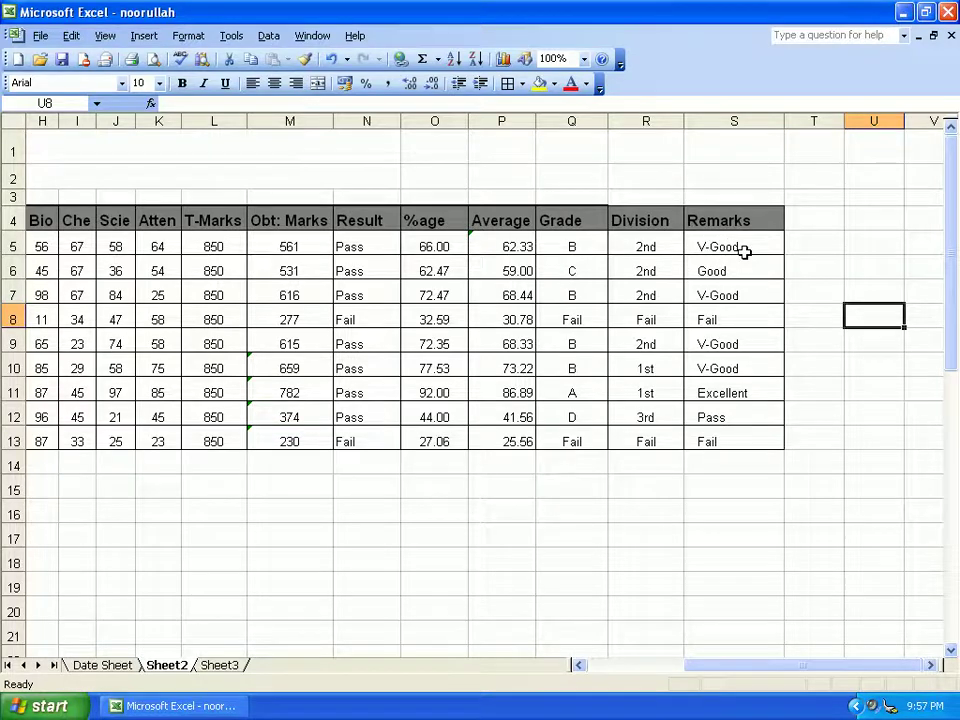
- Examine the formulas behind the remarks, division, grade, average and percentage cells in the first student rows
left_click(743, 248)
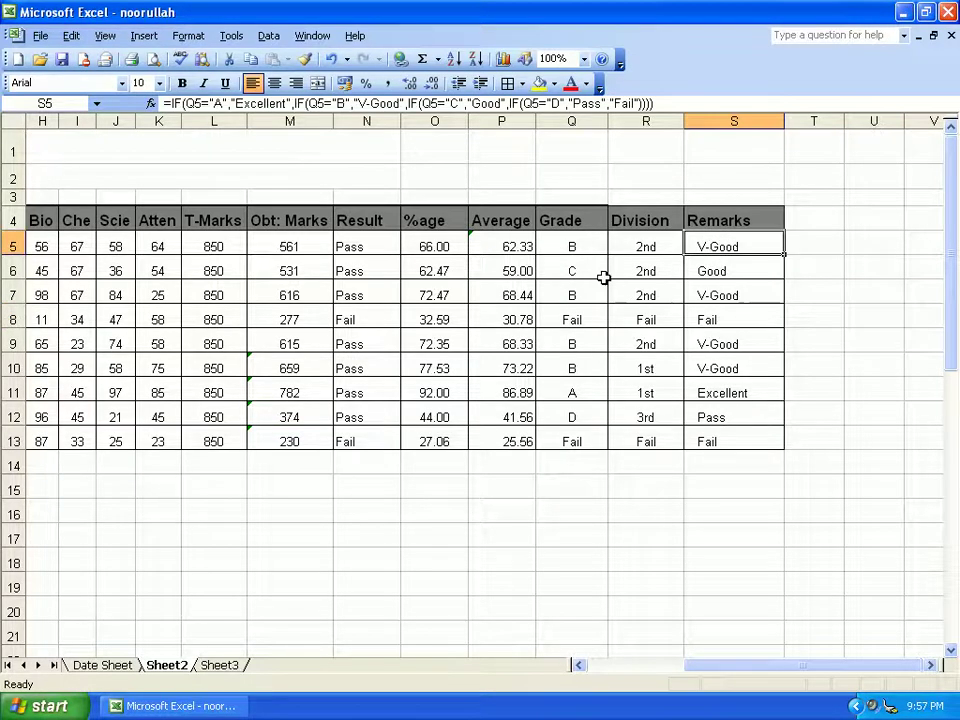
left_click(603, 277)
left_click(745, 272)
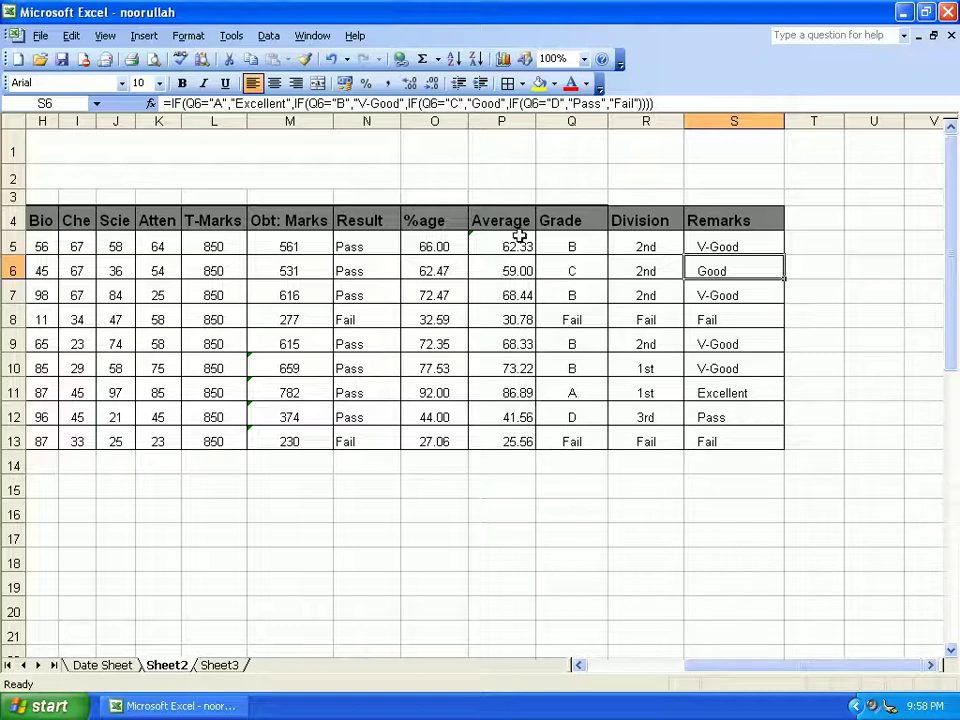
left_click(628, 247)
left_click(561, 246)
left_click(510, 246)
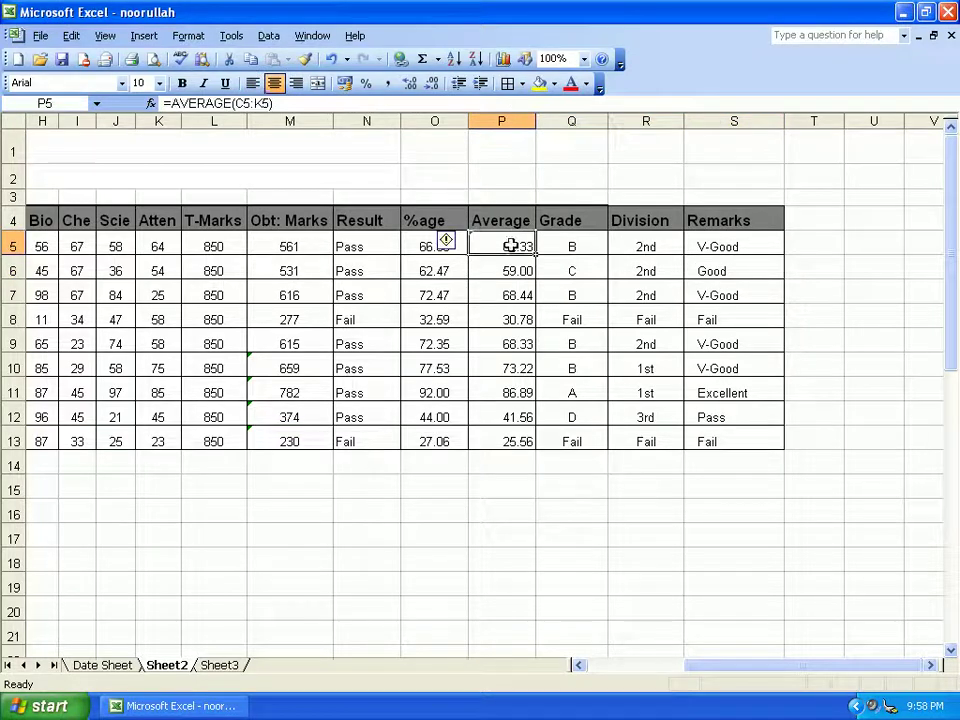
left_click(436, 246)
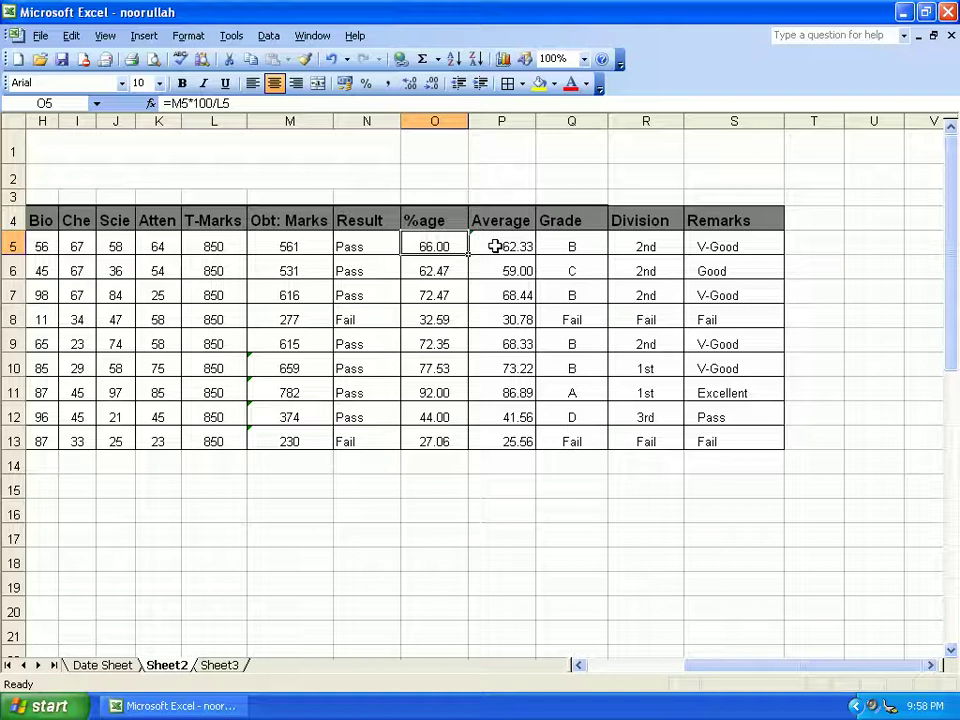
- Turn on Formula Auditing Mode to display the sheet's formulas and place the Formula Auditing toolbar below the table
left_click(229, 40)
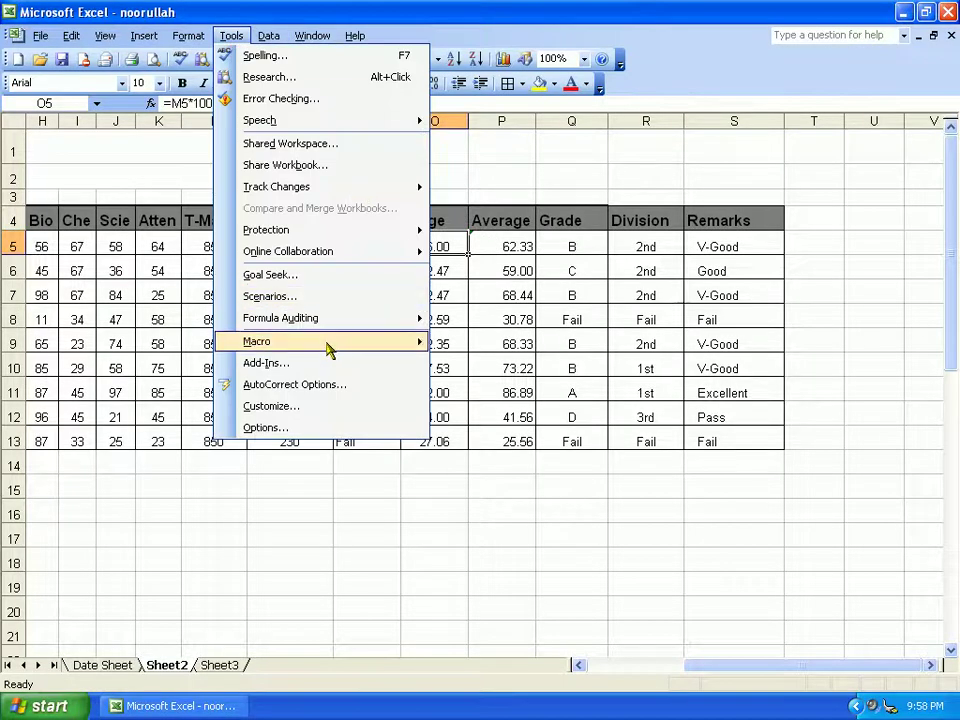
mouse_move(399, 322)
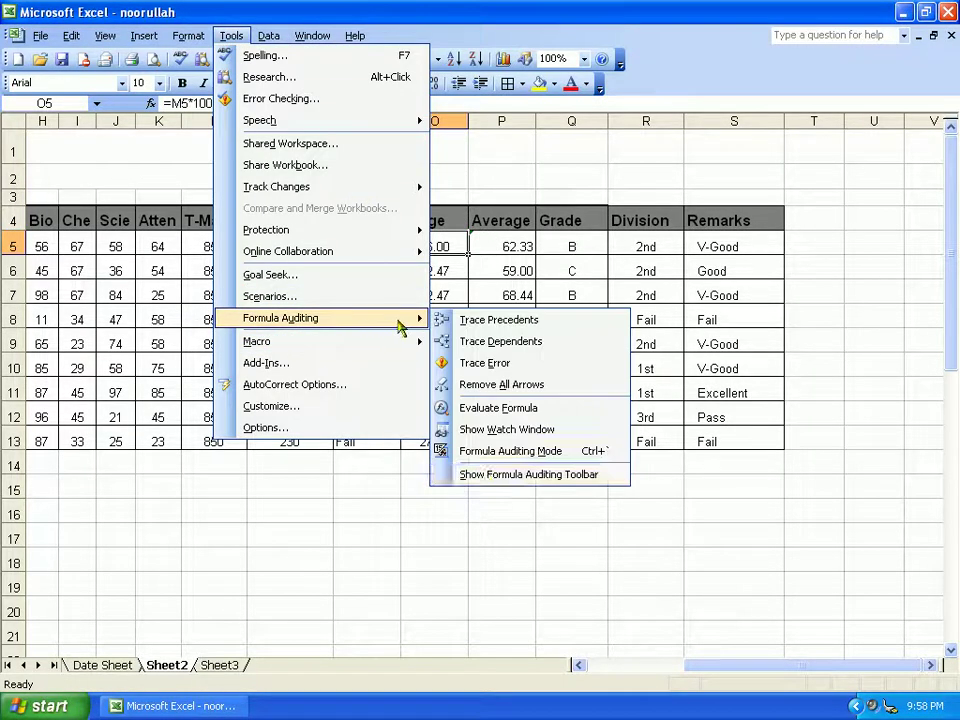
left_click(497, 459)
left_click_drag(630, 364, 520, 578)
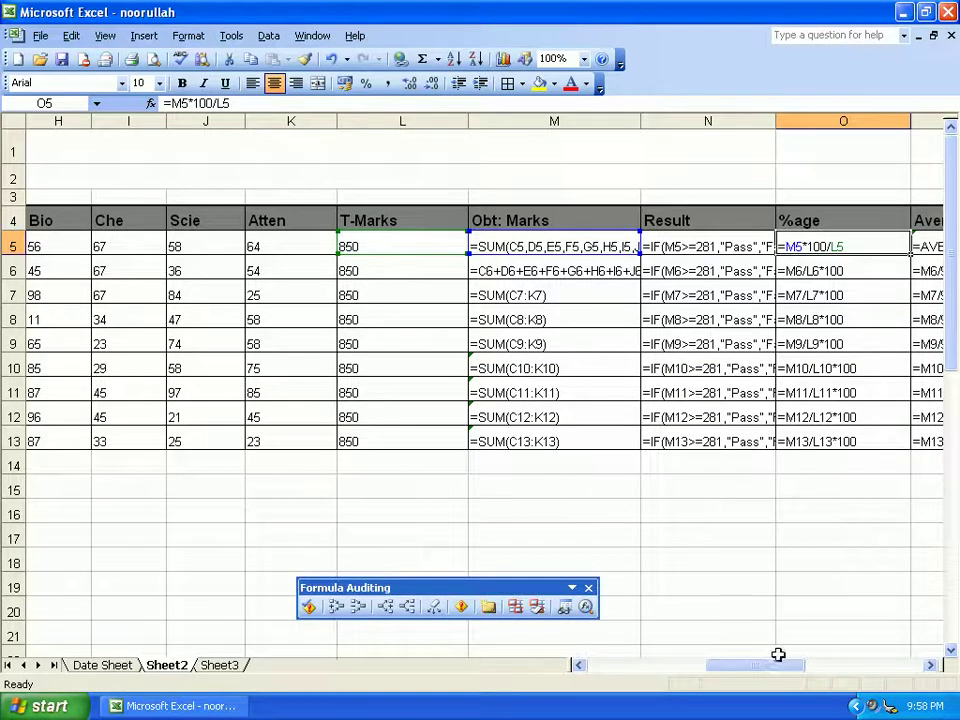
- Narrow columns L, O and P and widen columns M and N so the Obt: Marks and Result formulas fit
left_click_drag(770, 673, 765, 624)
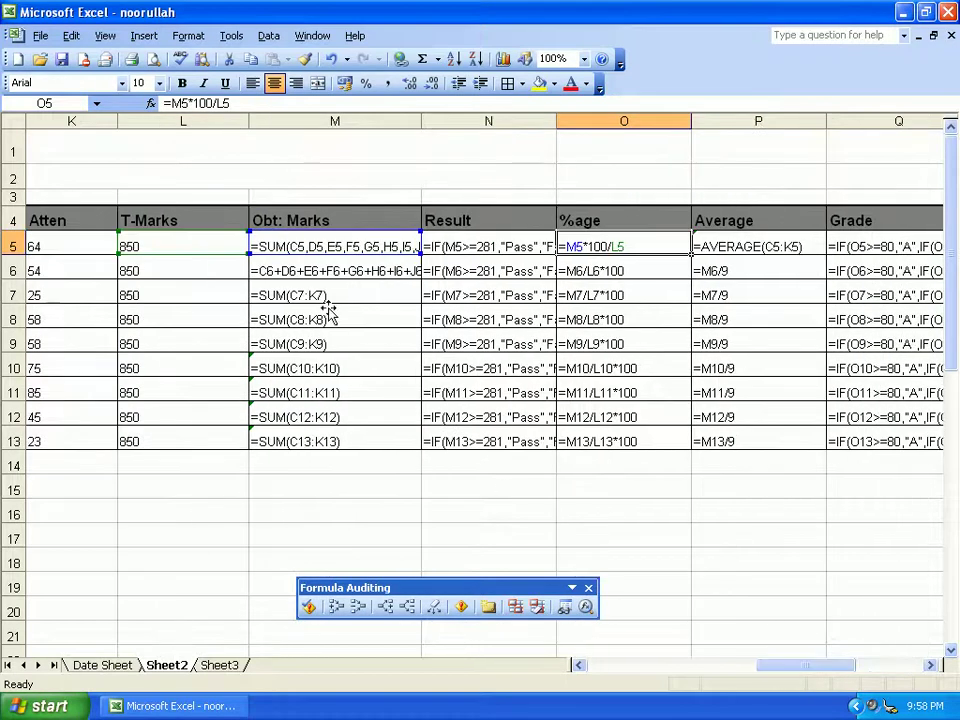
left_click_drag(249, 121, 158, 131)
left_click_drag(326, 120, 373, 125)
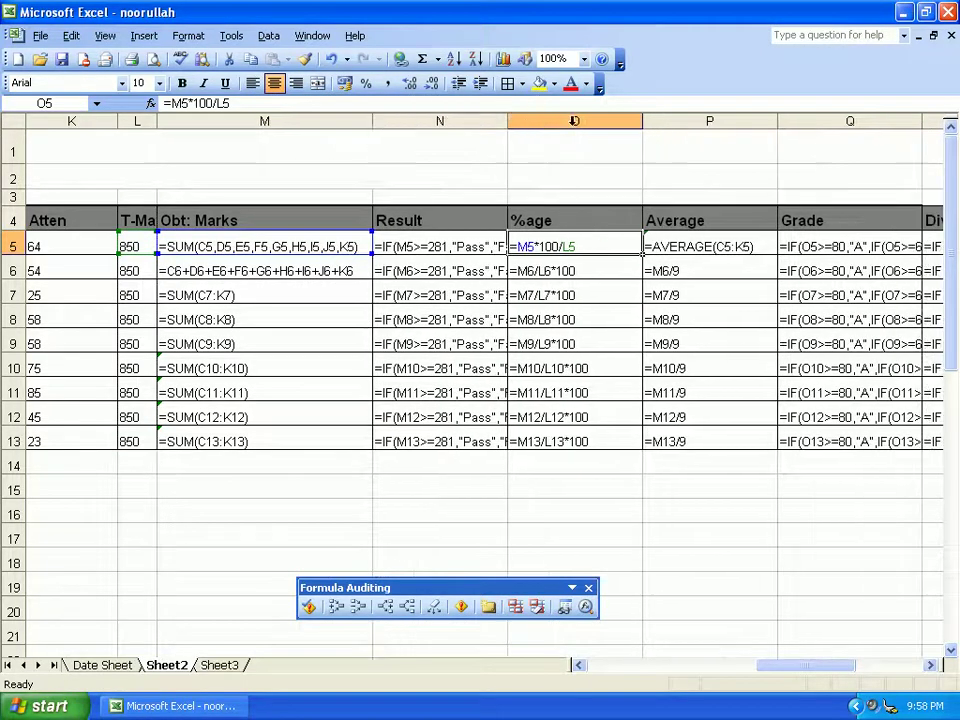
left_click_drag(507, 122, 548, 138)
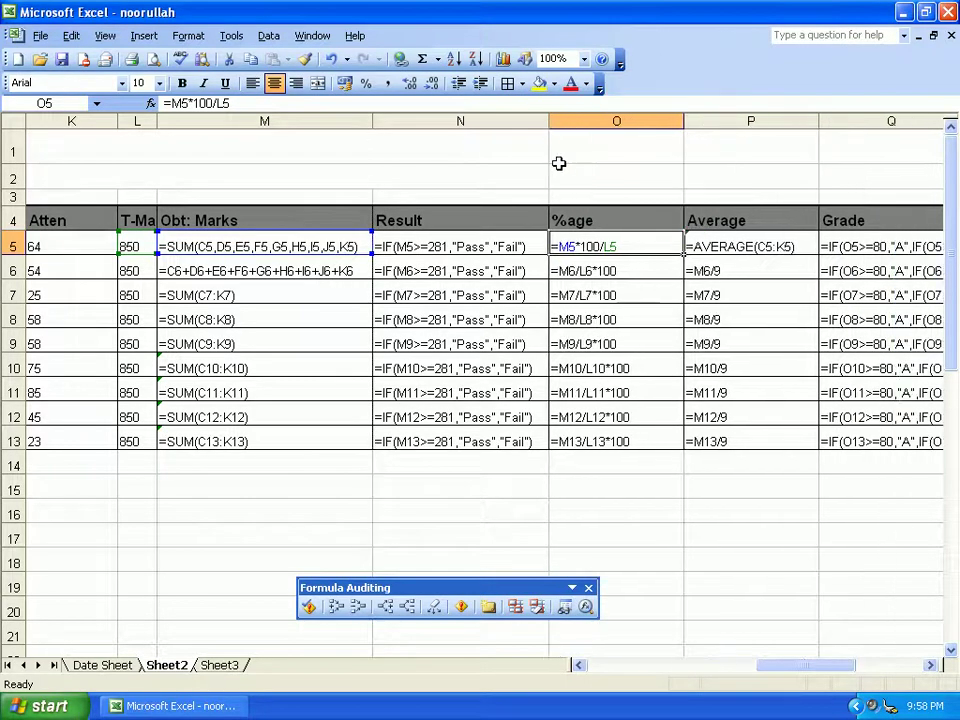
left_click_drag(682, 122, 650, 127)
left_click_drag(788, 124, 770, 127)
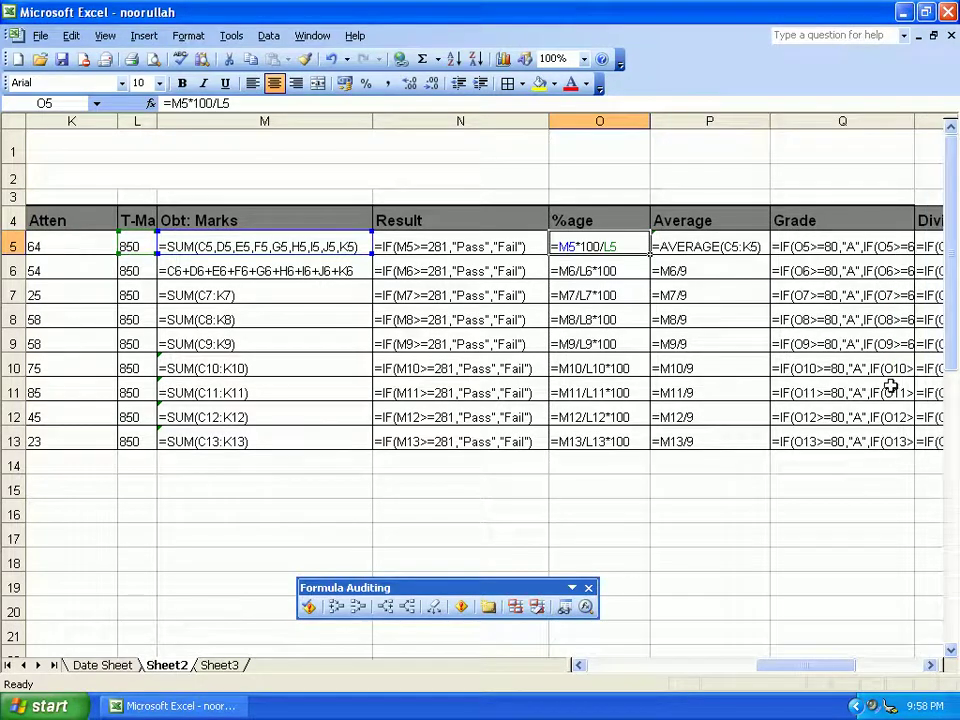
- Widen the Grade column Q and the Division column R until their nested IF formulas fit completely
left_click(929, 665)
left_click(929, 665)
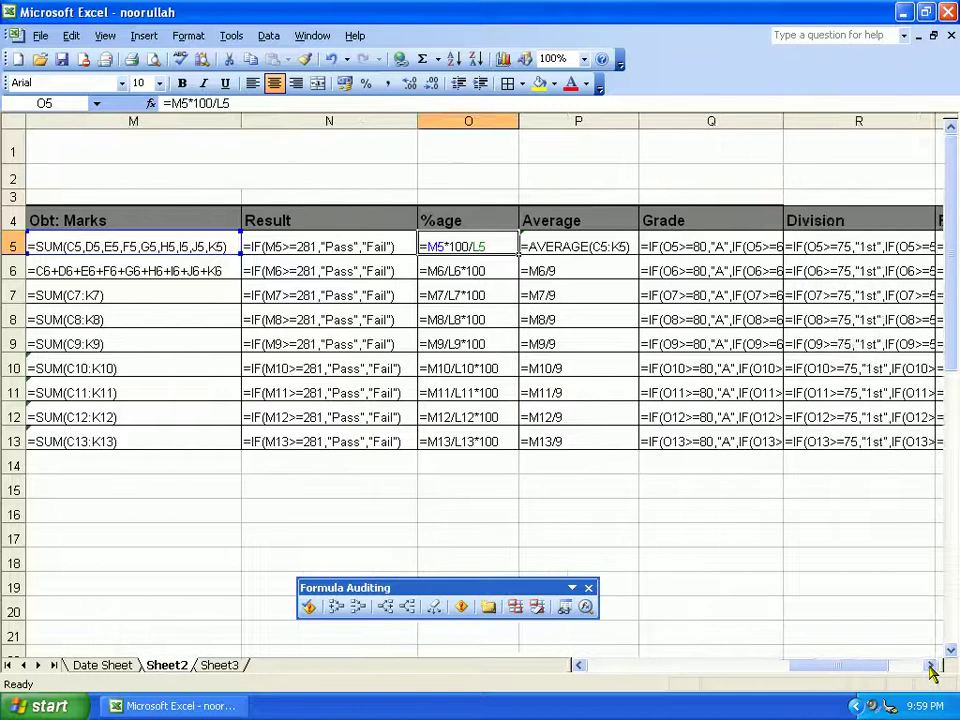
left_click(929, 665)
left_click(929, 665)
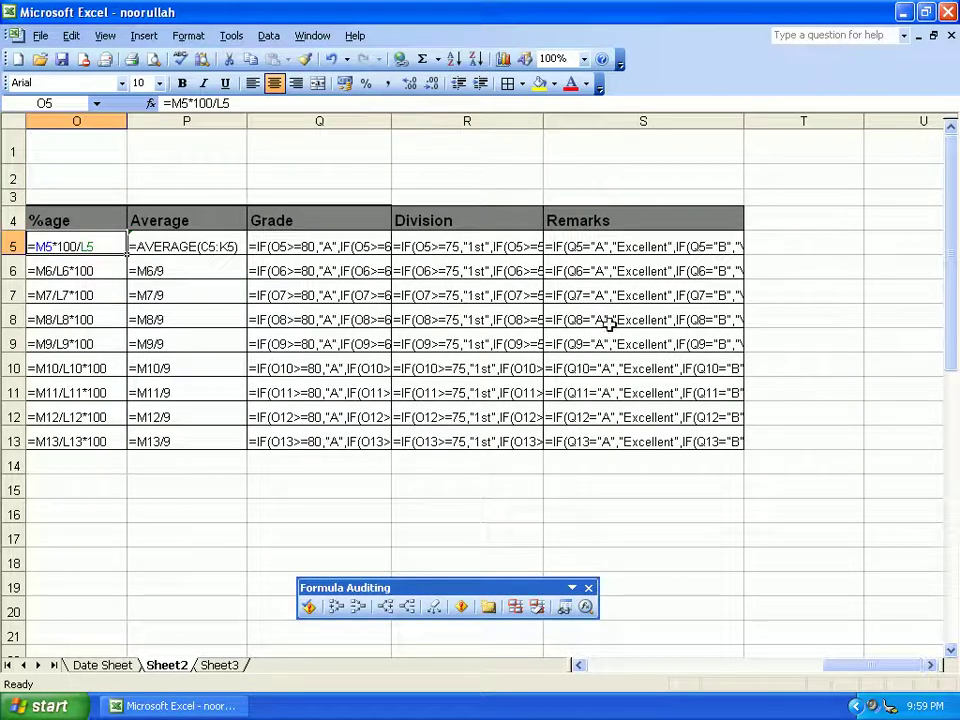
left_click_drag(397, 120, 671, 127)
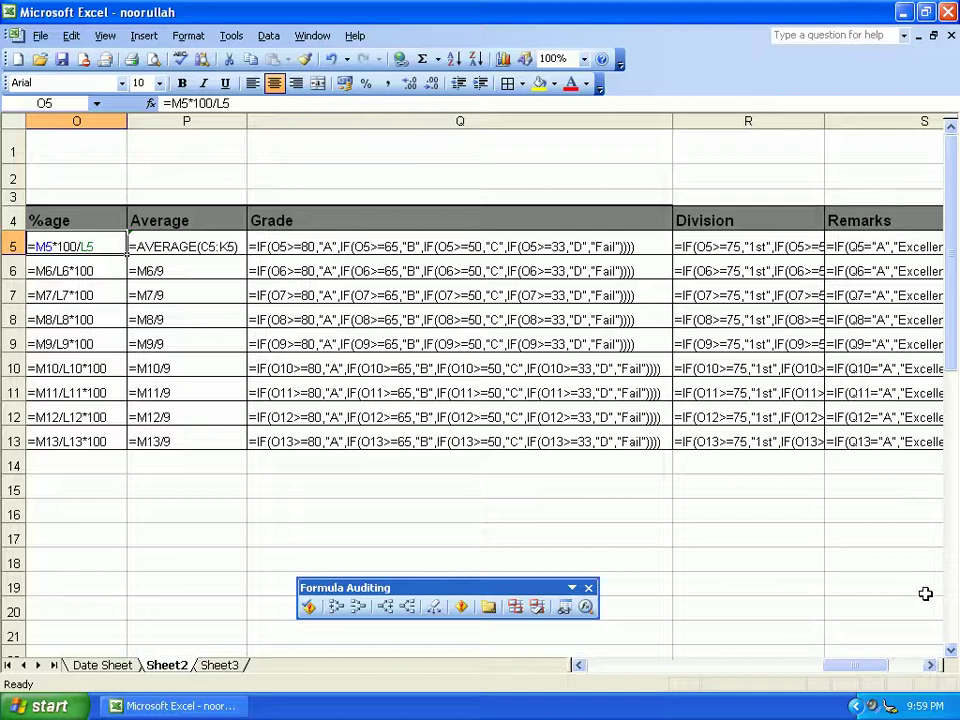
left_click(930, 665)
left_click(930, 665)
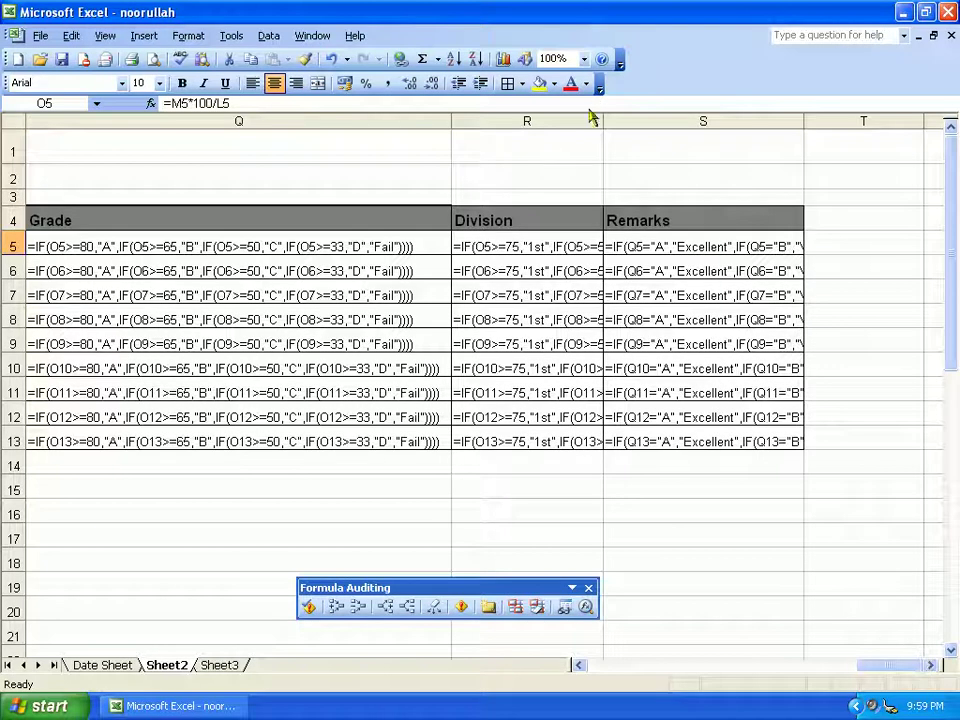
left_click_drag(603, 118, 803, 119)
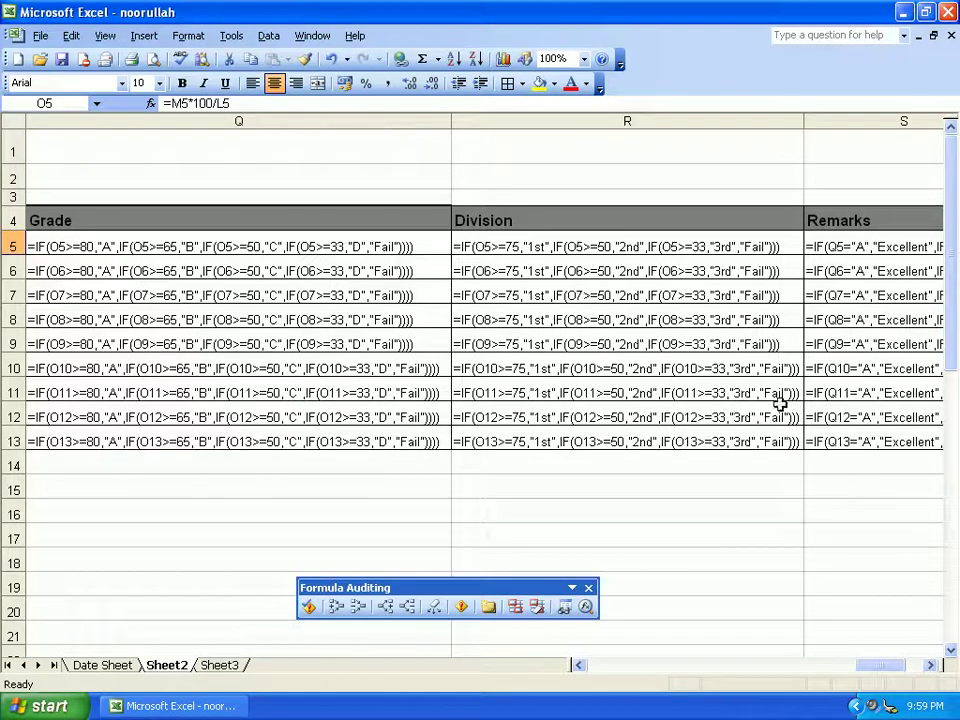
- Widen the Remarks column S until its nested IF formulas fit completely
left_click(930, 665)
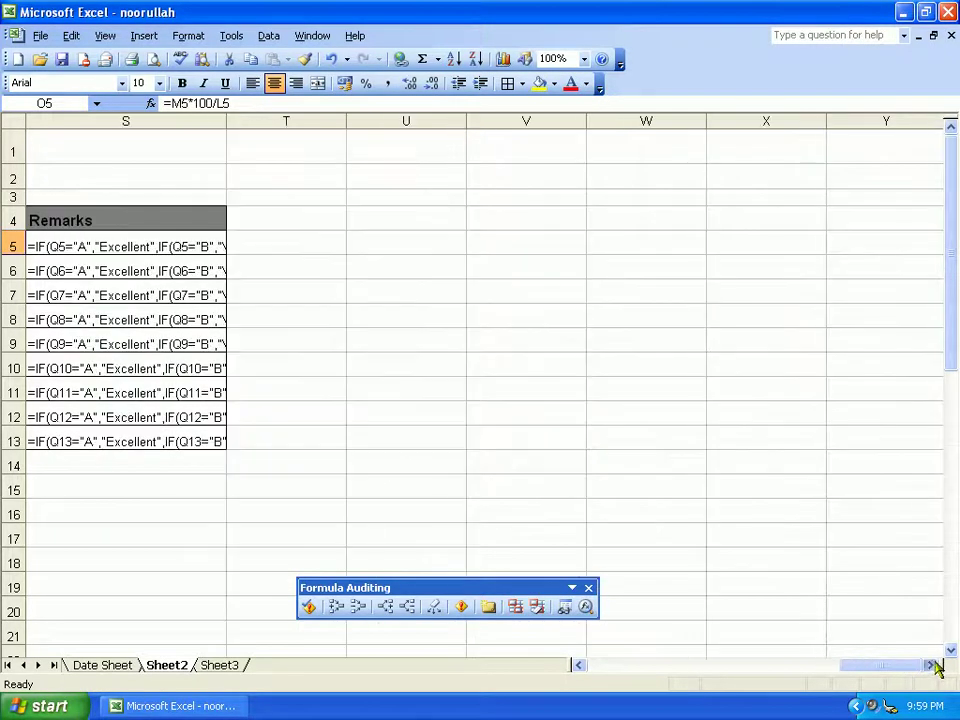
left_click_drag(226, 121, 428, 165)
left_click_drag(429, 119, 561, 120)
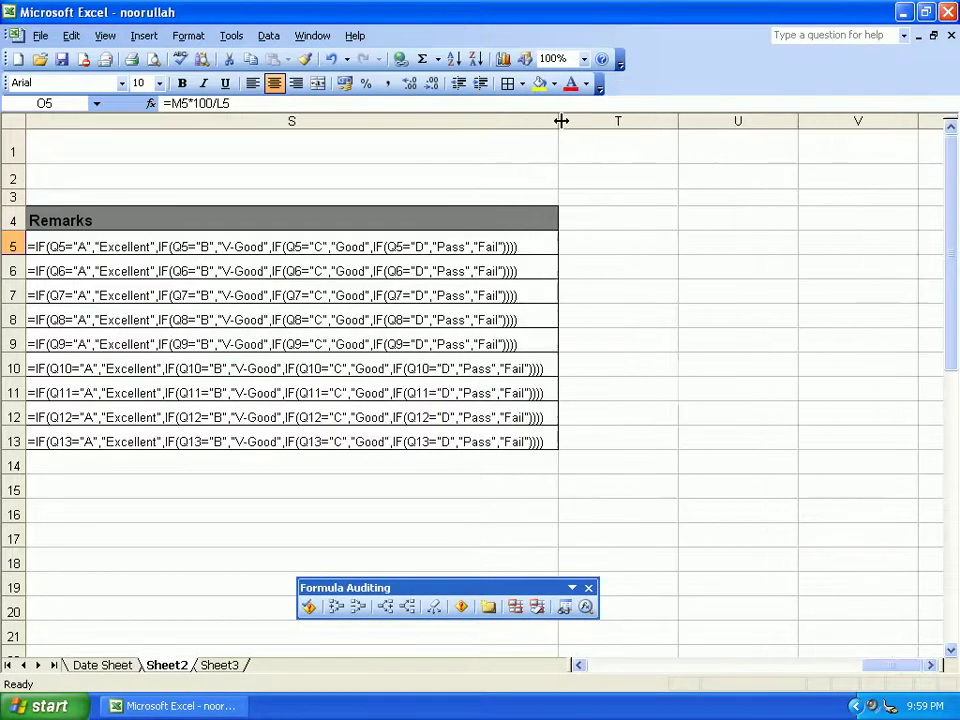
left_click(578, 665)
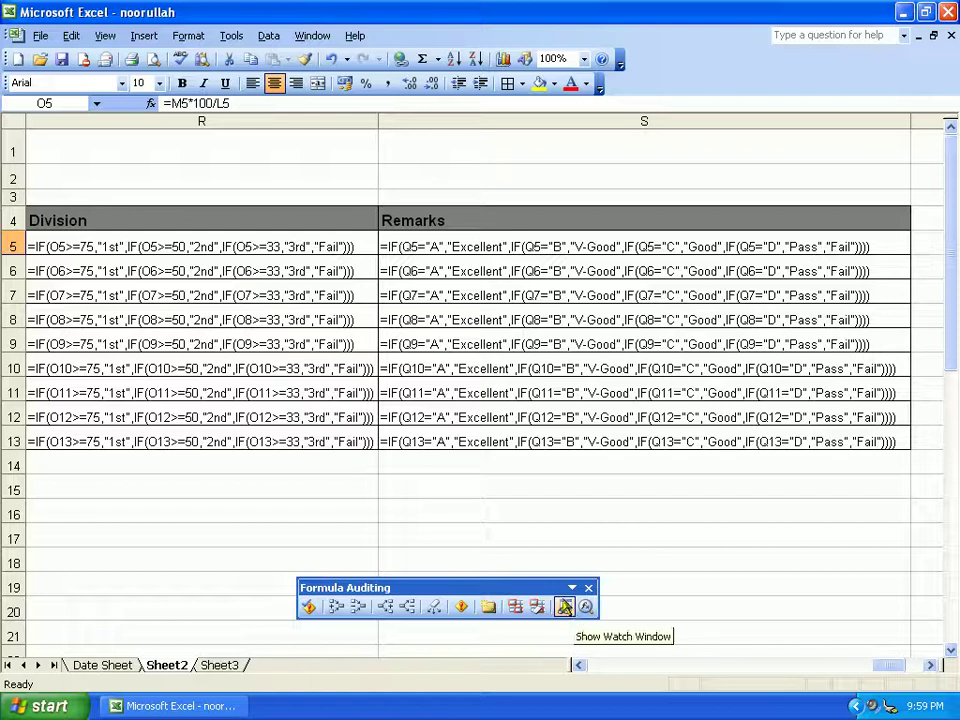
- Close the Formula Auditing toolbar and switch the sheet back to displaying results instead of formulas
left_click(588, 587)
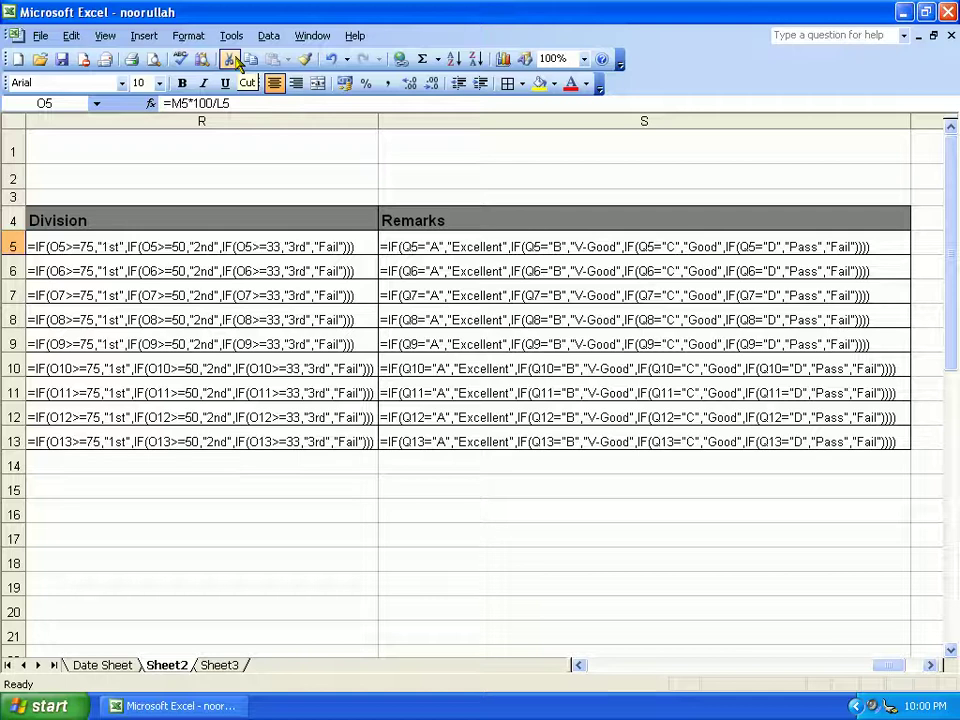
key("ctrl+grave")
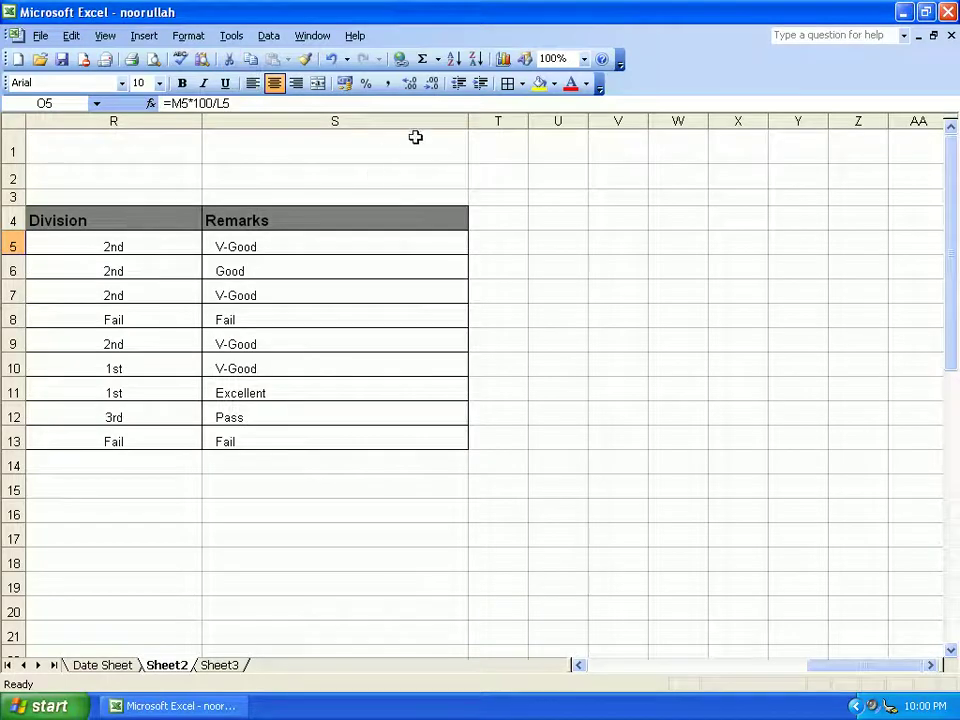
- Narrow the Remarks column S and widen the T-Marks column L enough to display its numbers
left_click_drag(462, 124, 365, 125)
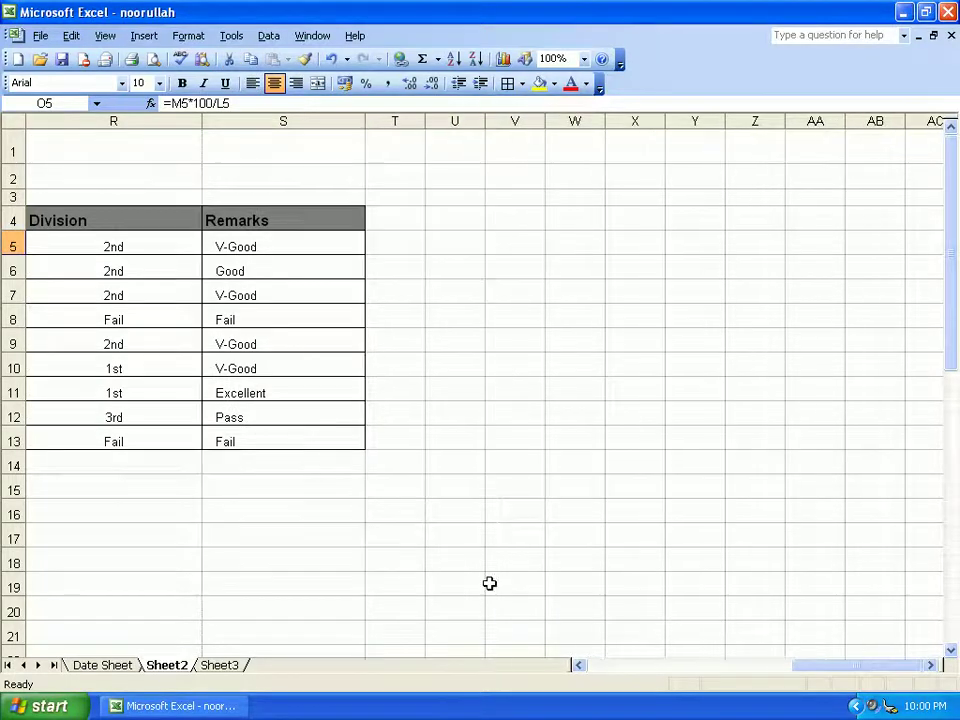
left_click_drag(826, 672, 596, 673)
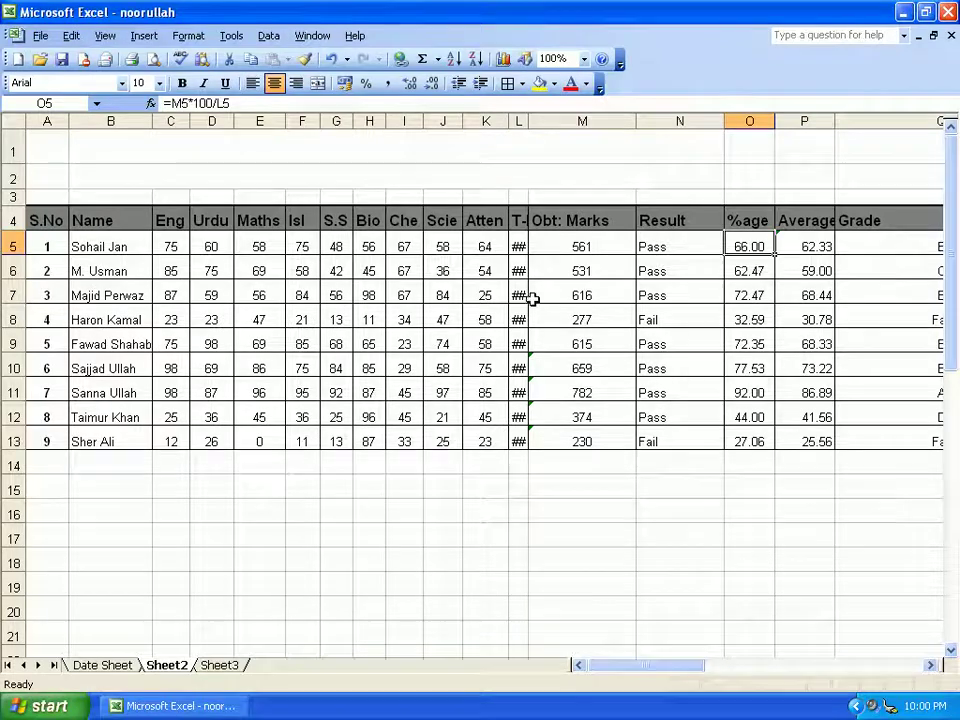
left_click_drag(525, 118, 562, 120)
left_click(571, 496)
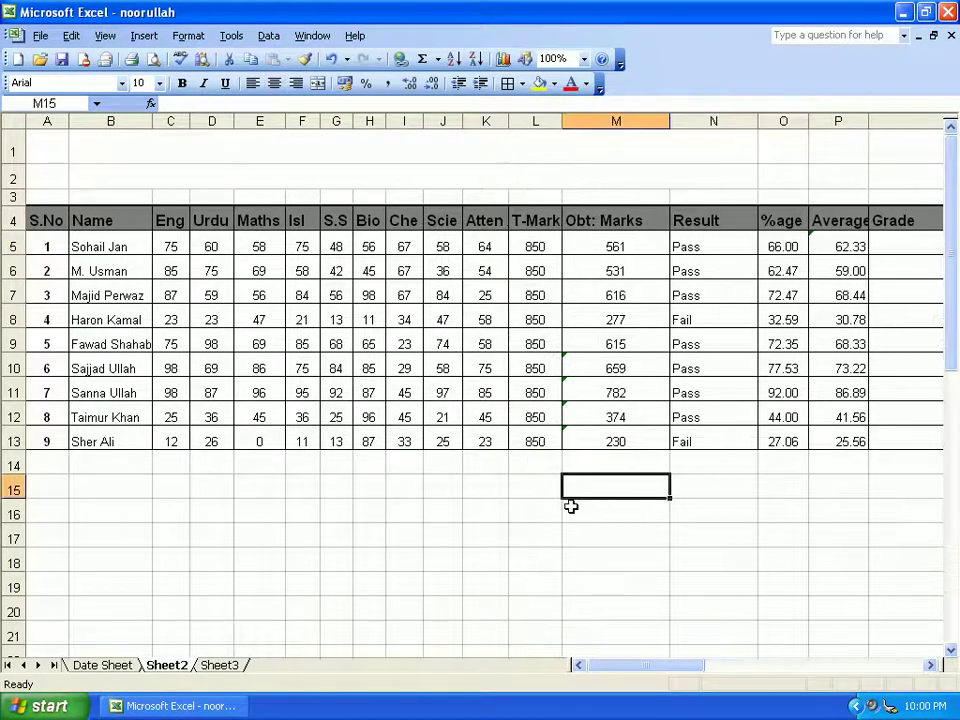